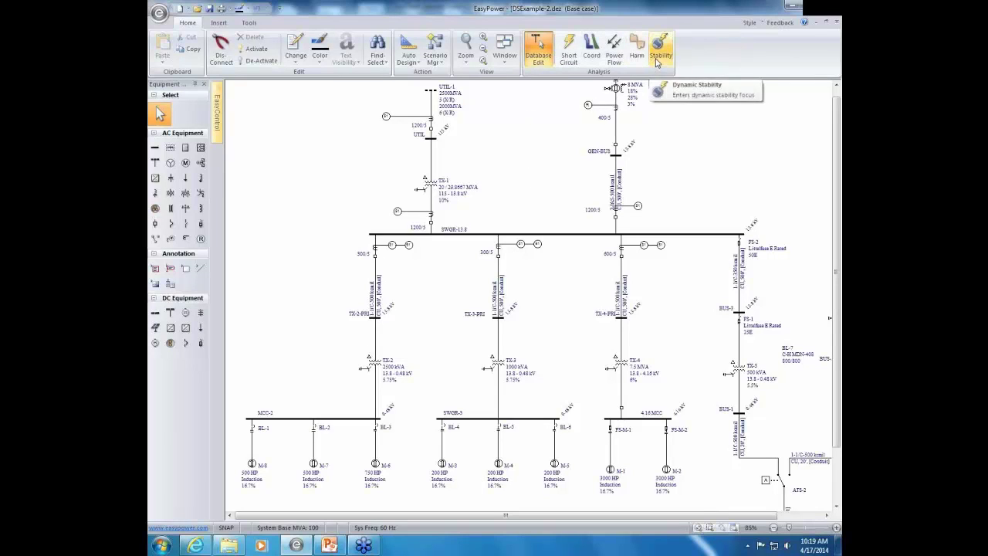
Step: Enter the dynamic stability focus for the base case and look over the initialized one-line from the sources down to the motor loads
left_click(657, 63)
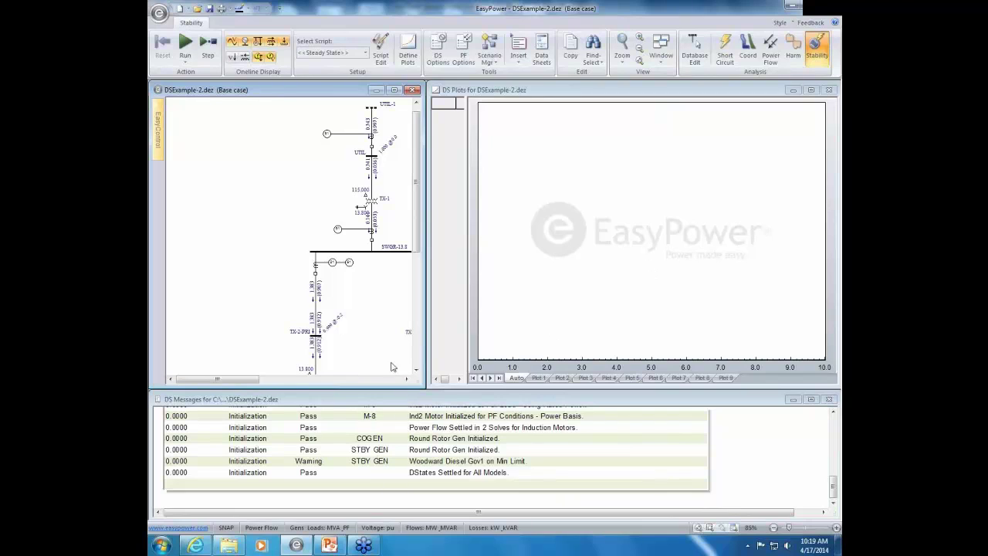
scroll(382, 331, "down", 3)
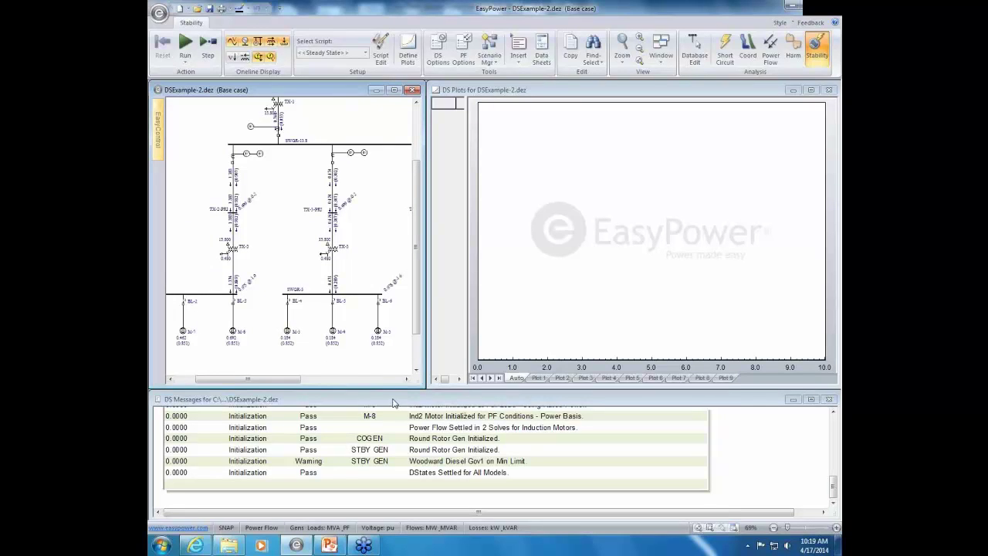
left_click_drag(358, 347, 324, 348)
scroll(328, 350, "down", 1)
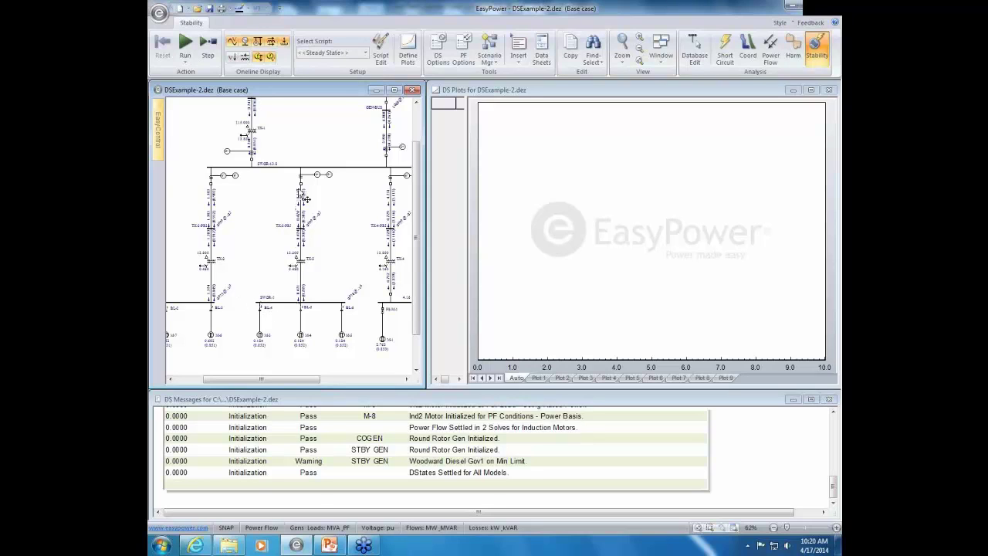
left_click_drag(287, 214, 276, 261)
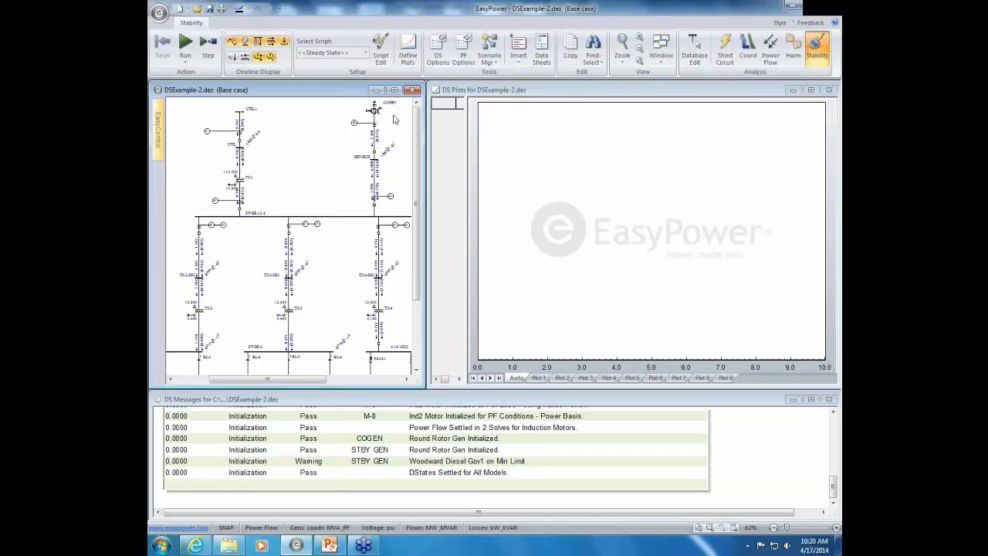
Step: Review the simulation run control settings and the arc flash options for the dynamic stability study, and accept them
left_click(438, 52)
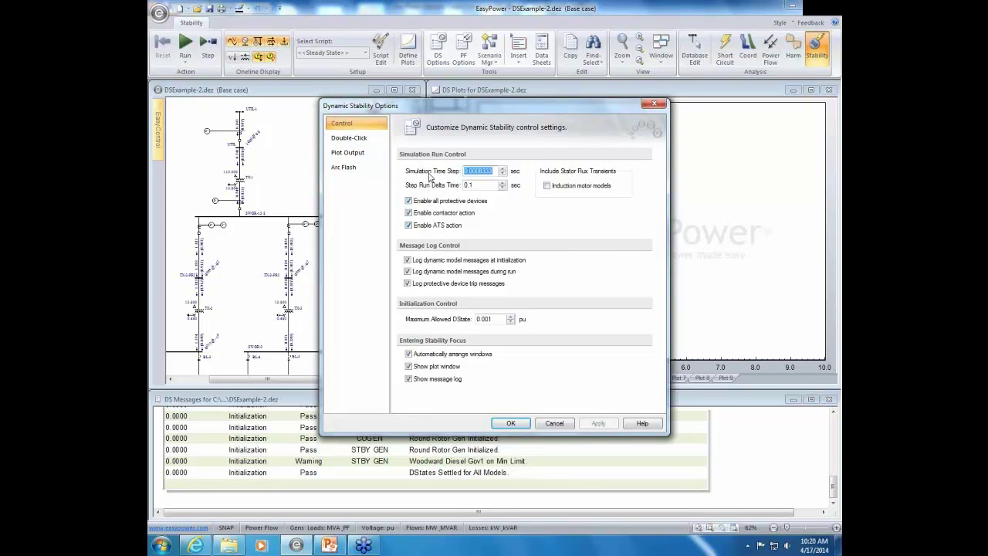
left_click(352, 170)
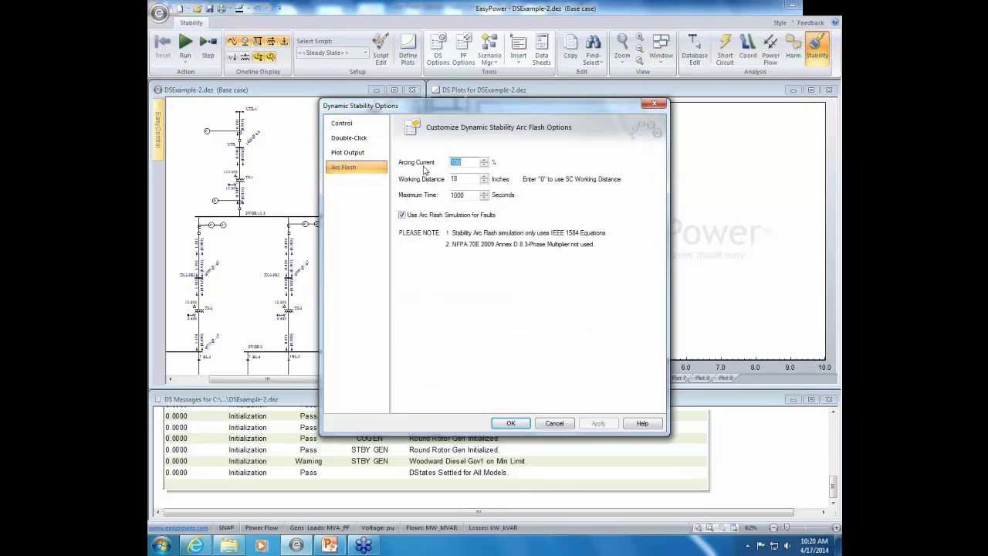
left_click(468, 163)
left_click(512, 423)
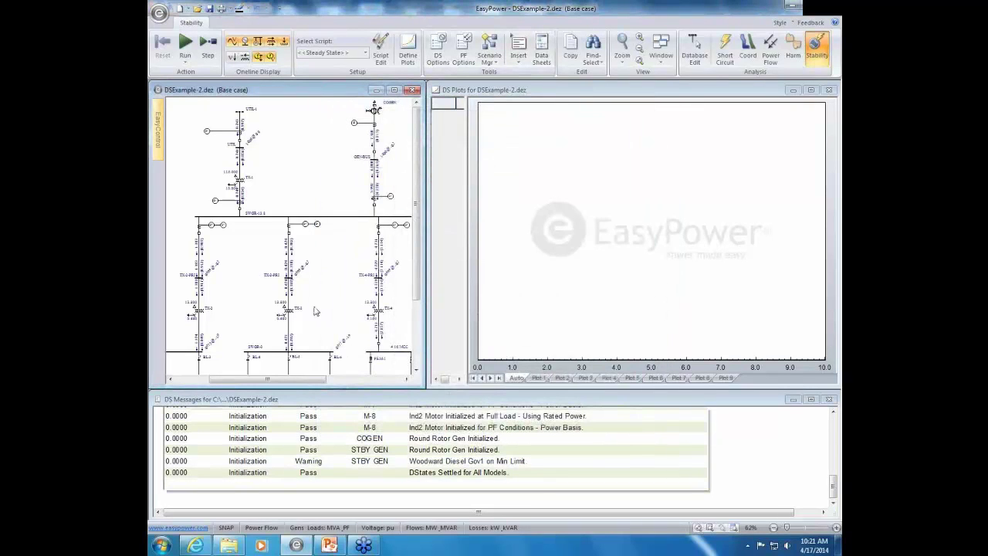
Step: Confirm the bus-to-fault simulation end time and fault time length, and run the bus fault simulation on SWGR-3
left_click(364, 428)
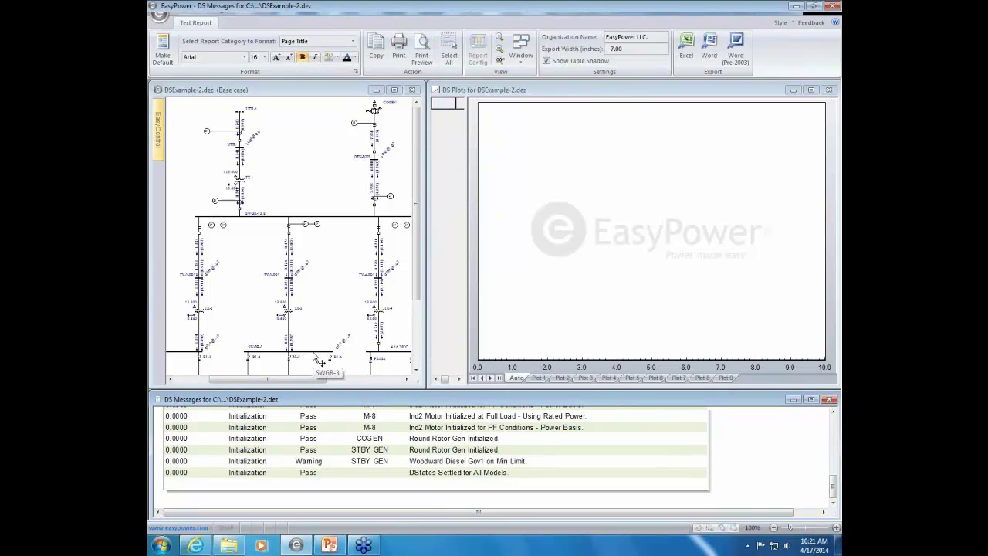
left_click(311, 301)
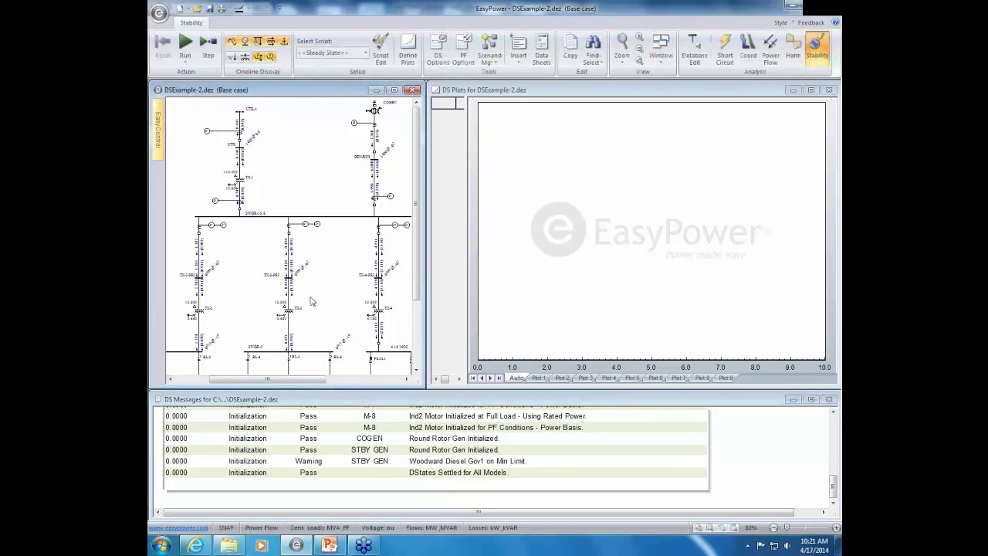
left_click(434, 68)
left_click(347, 137)
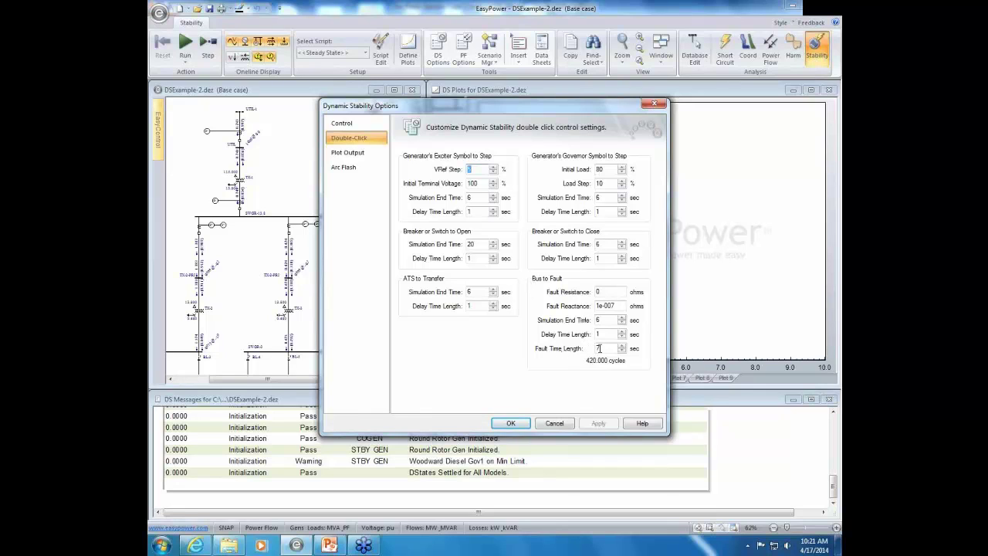
double_click(598, 348)
double_click(597, 319)
double_click(598, 348)
left_click(510, 424)
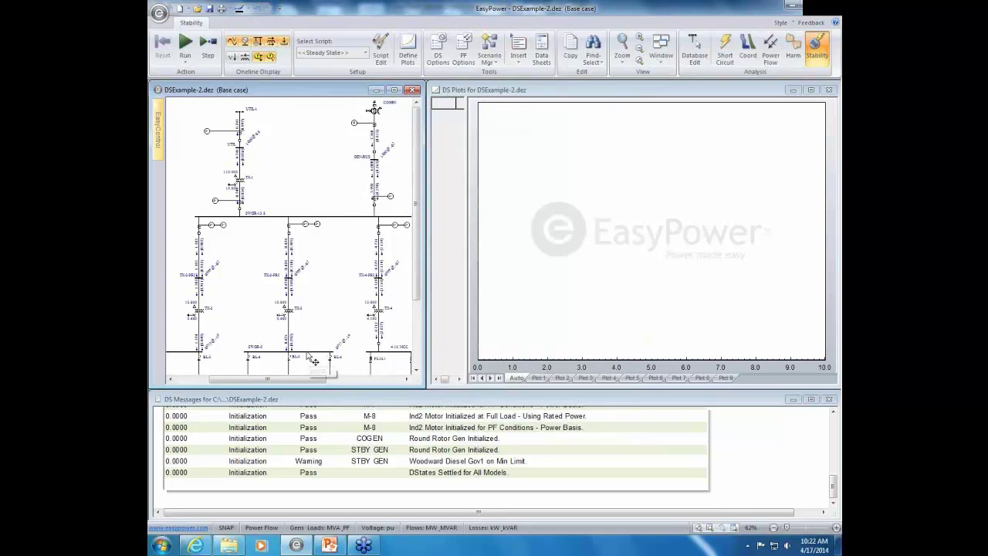
left_click(309, 357)
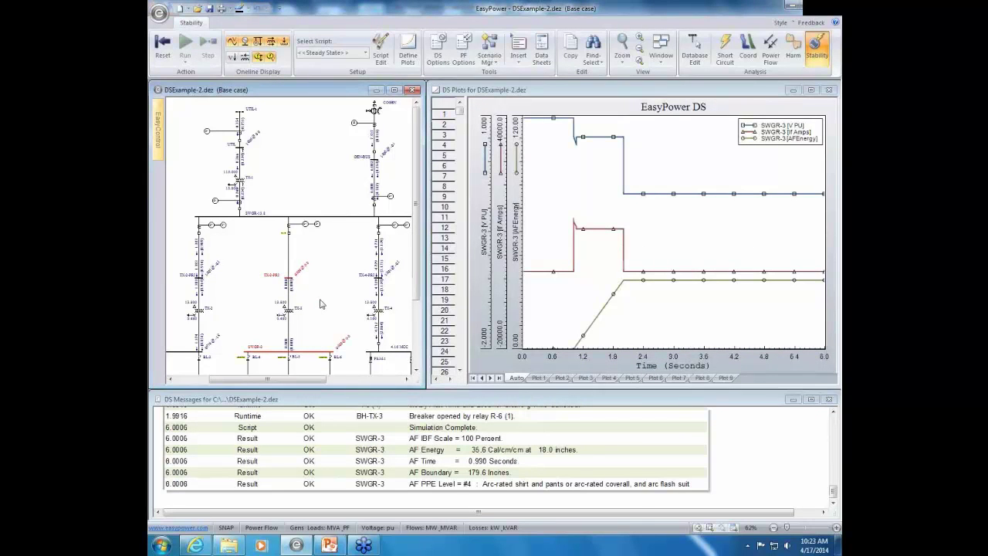
Step: Examine the faulted SWGR-3 bus, its motor contactors BL-4 to BL-6 and the upstream utility supply on the one-line
left_click_drag(315, 344, 307, 290)
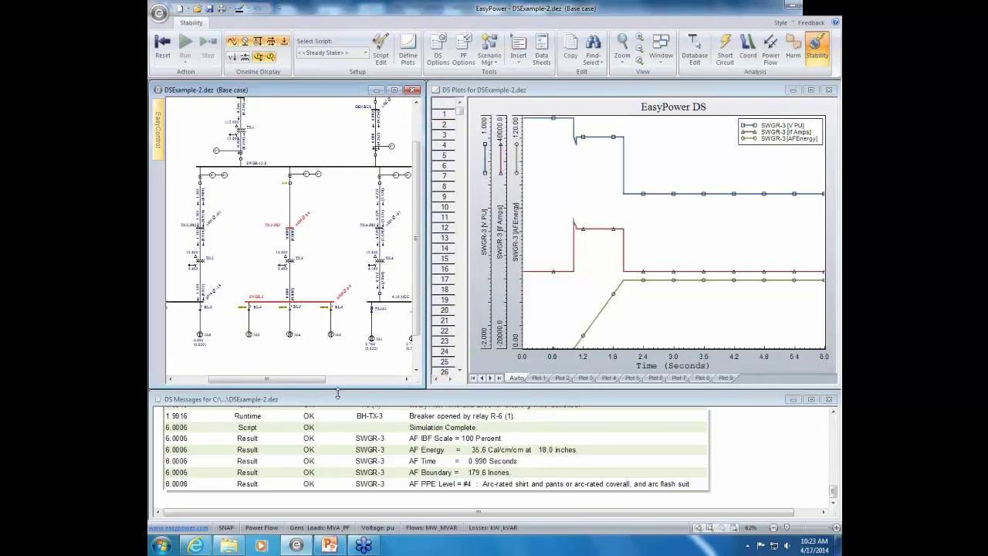
scroll(267, 237, "up", 4)
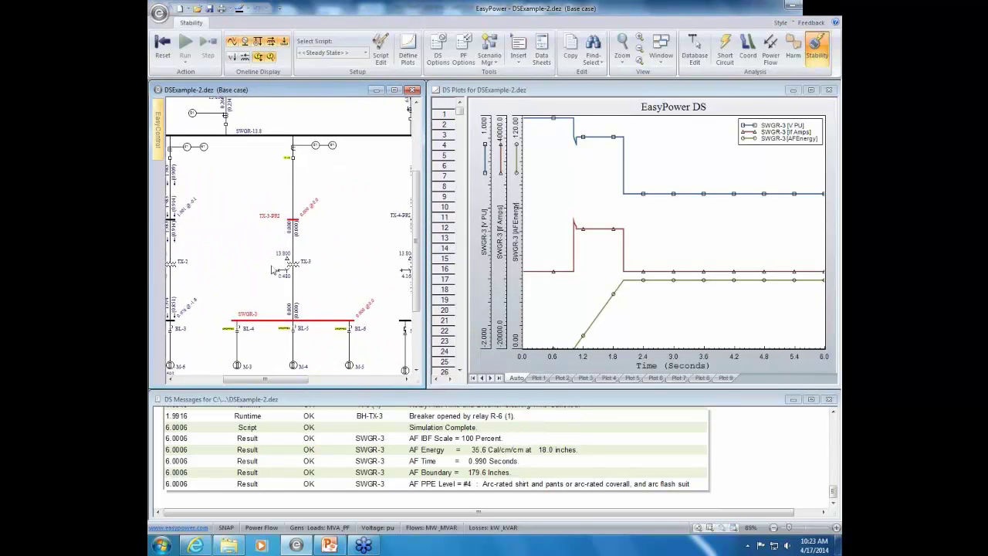
left_click_drag(249, 244, 272, 340)
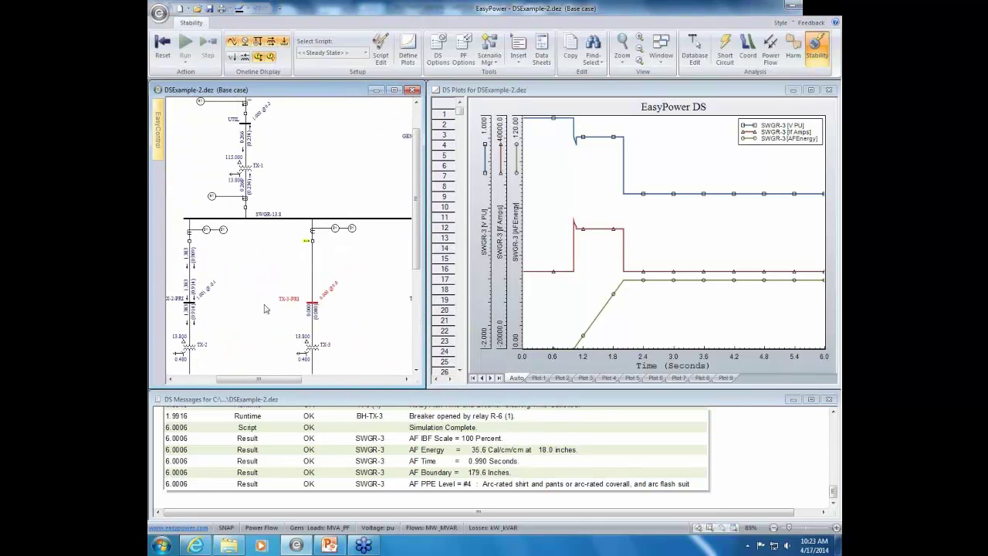
left_click_drag(348, 331, 313, 221)
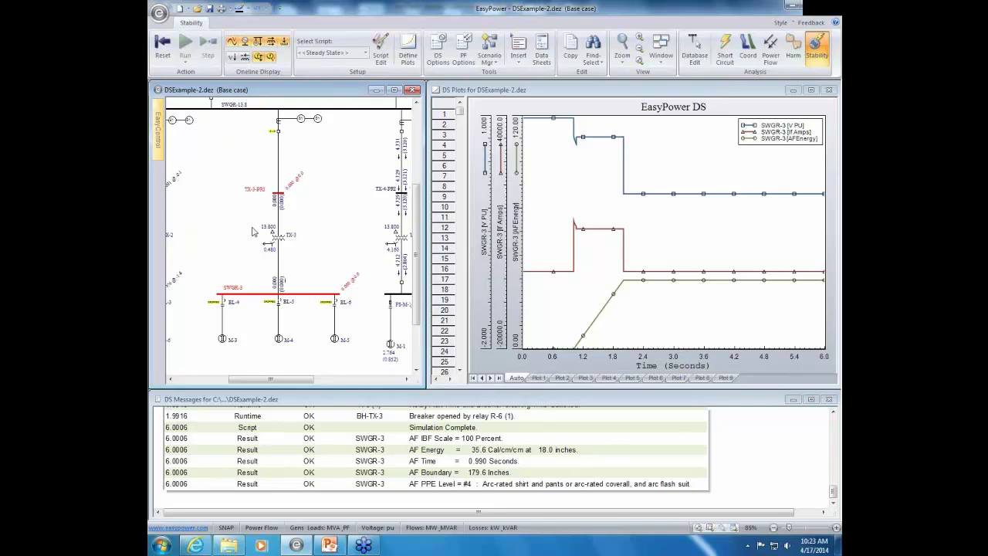
left_click_drag(255, 143, 263, 327)
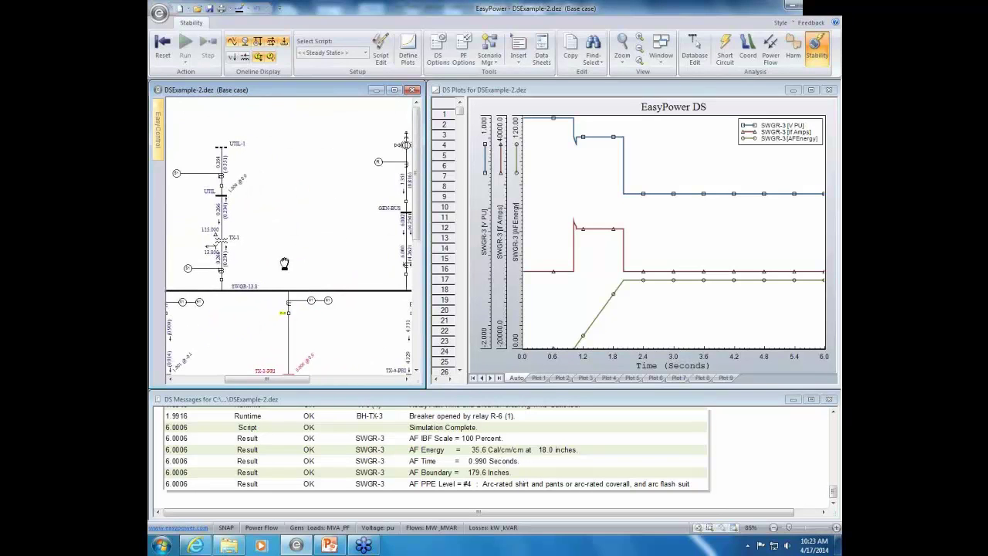
left_click_drag(284, 263, 238, 194)
left_click_drag(300, 324, 313, 273)
scroll(270, 339, "up", 3)
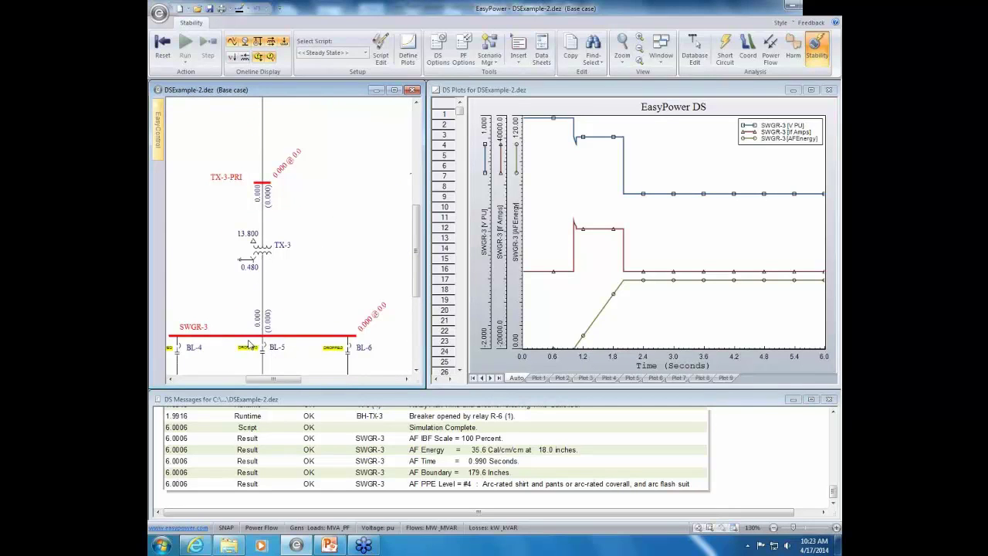
left_click_drag(210, 369, 224, 281)
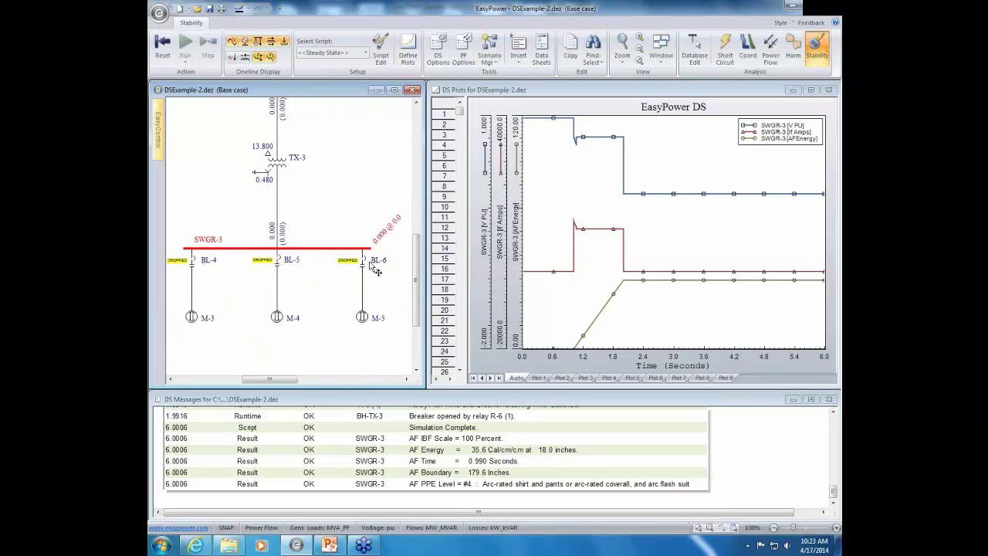
Step: Inspect breaker BH-TX-3 above transformer TX-3 and compare the neighbouring feeders with the SWGR-3 branch
left_click_drag(341, 173, 337, 335)
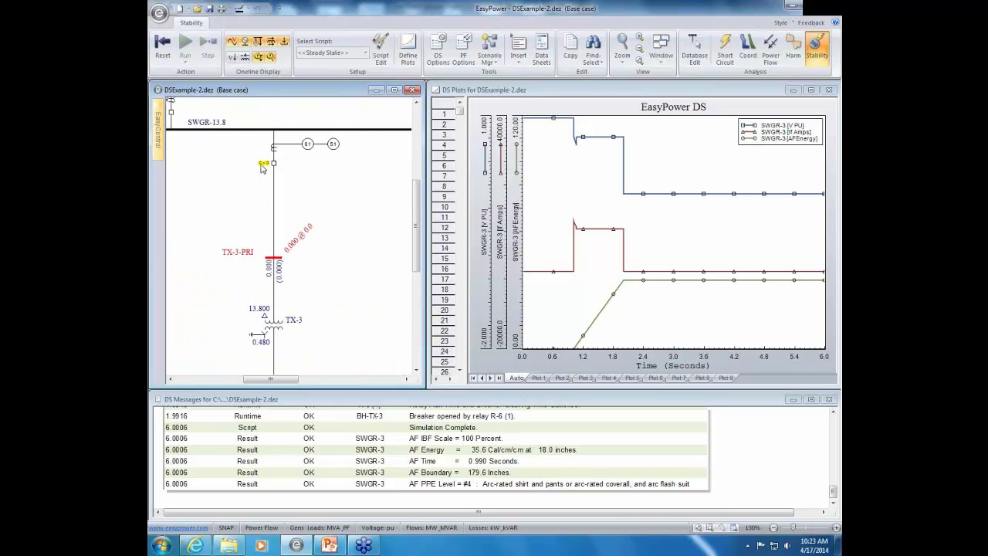
scroll(262, 168, "up", 3)
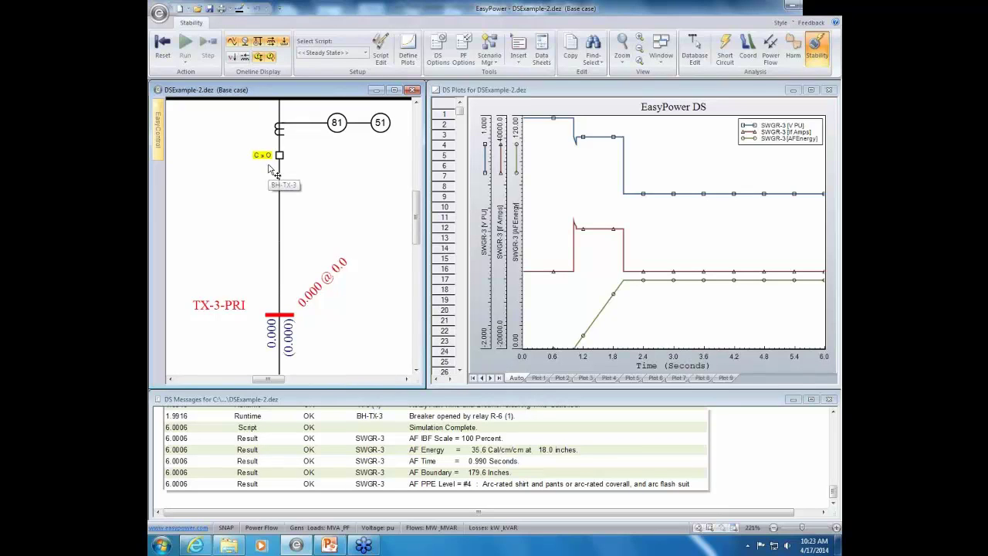
scroll(315, 247, "up", 3)
scroll(315, 246, "down", 5)
left_click_drag(341, 205, 165, 224)
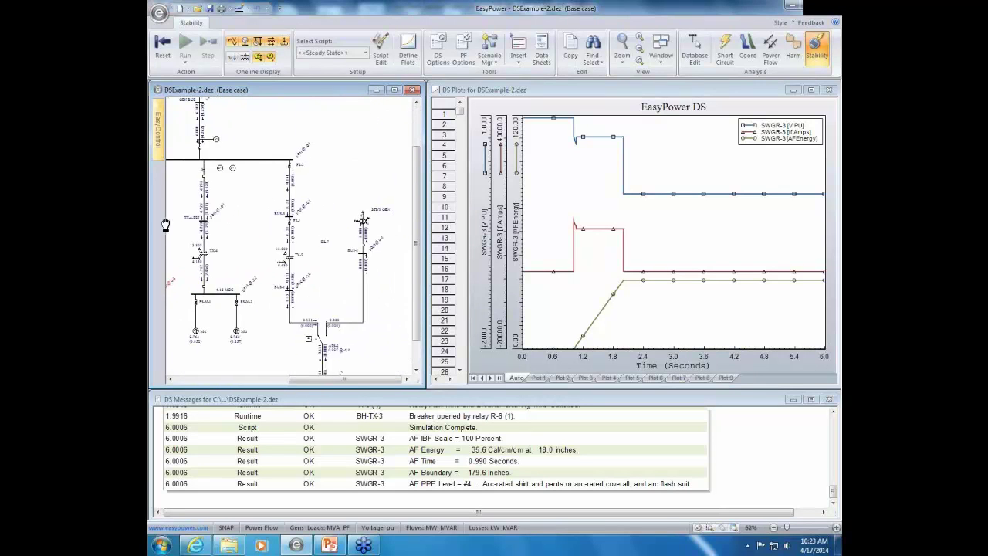
scroll(353, 220, "up", 2)
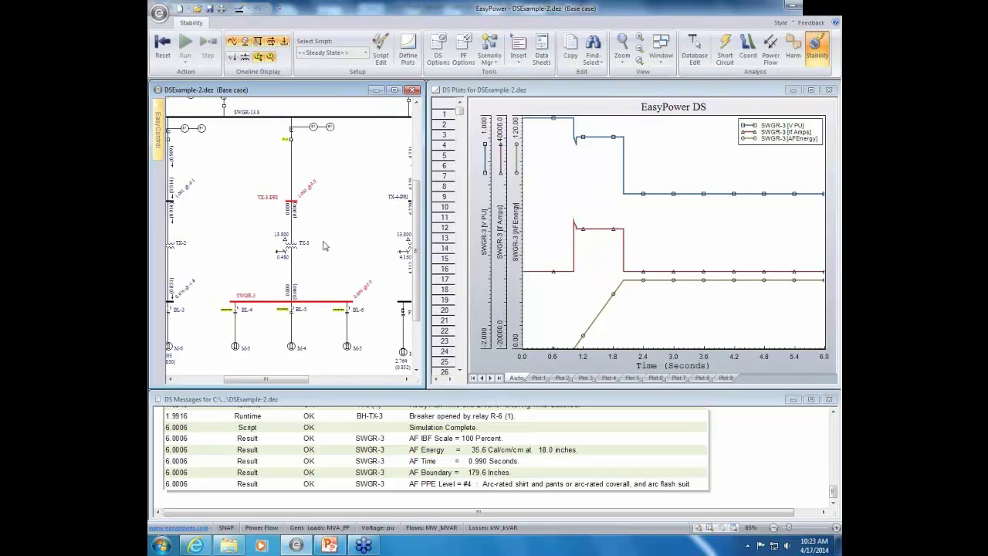
scroll(325, 247, "up", 1)
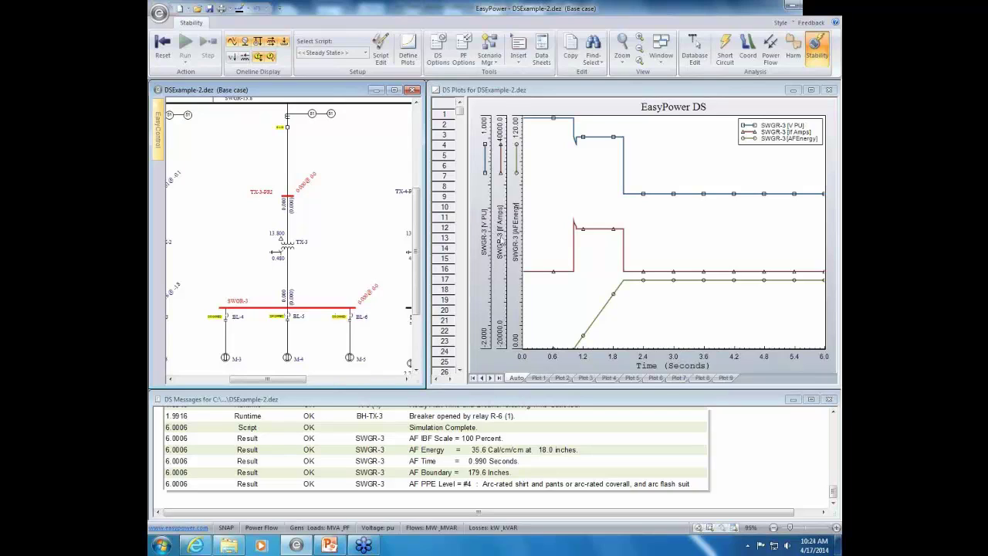
Step: Turn on the data cursor in the stability plot and trace the start of the SWGR-3 curves
left_click(538, 209)
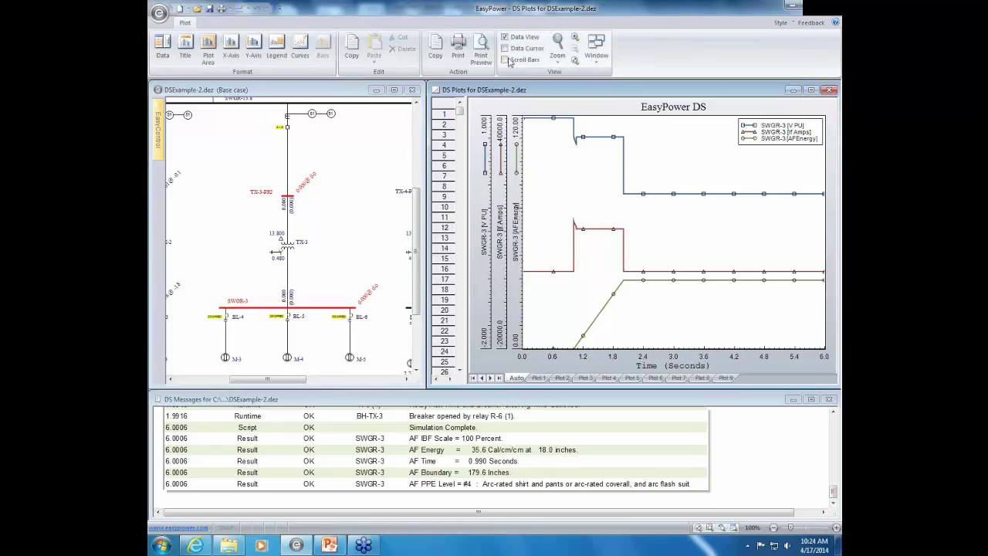
left_click(505, 49)
left_click_drag(540, 173, 565, 241)
Step: Read the simulation message log from the SWGR-3 bus fault command through the contactor and relay pick-up events
left_click(392, 437)
scroll(391, 438, "up", 10)
scroll(380, 434, "up", 4)
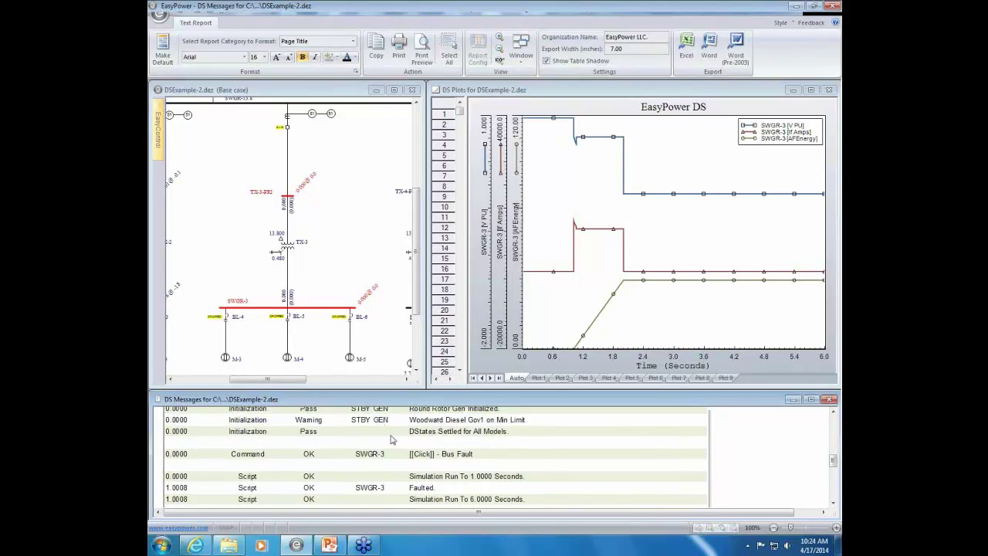
scroll(391, 437, "down", 1)
scroll(326, 434, "down", 3)
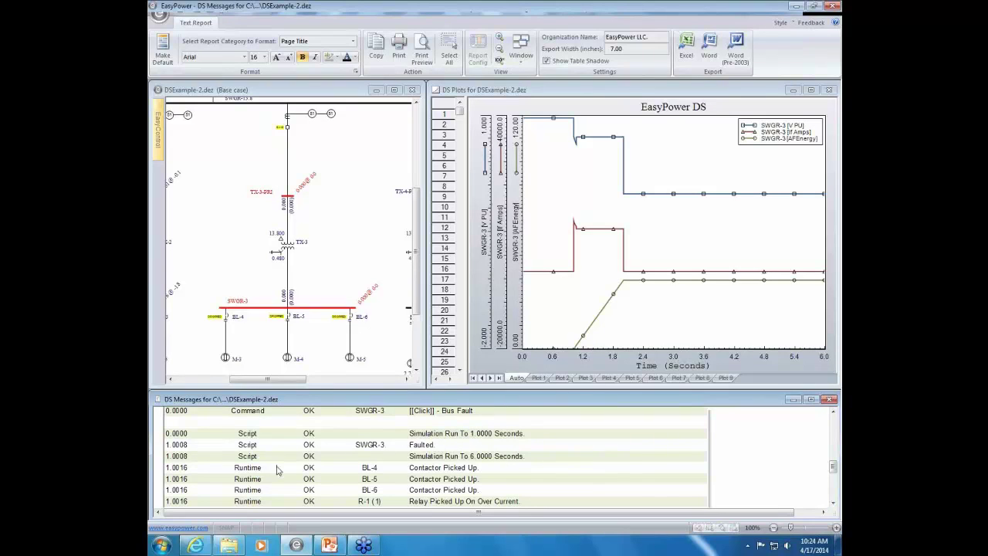
mouse_move(614, 255)
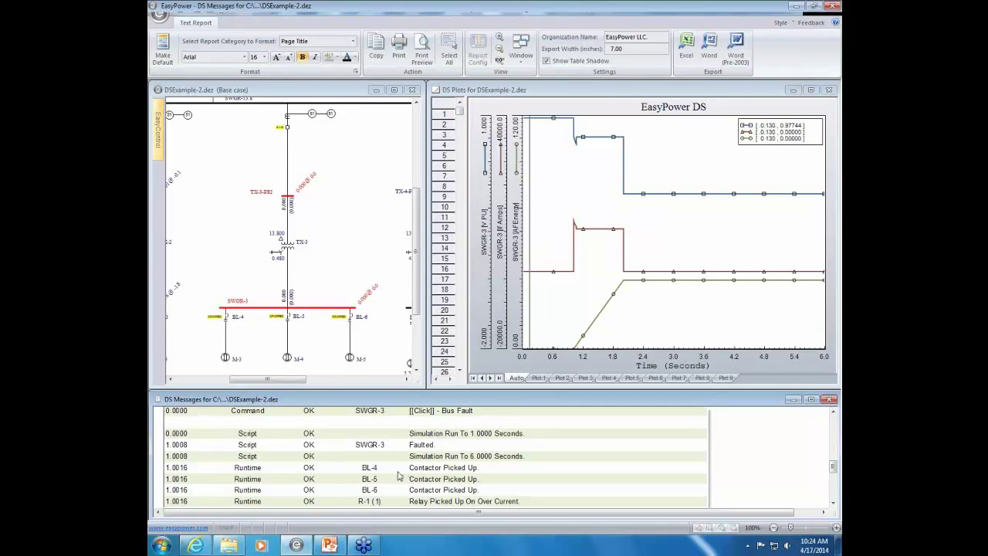
scroll(390, 473, "down", 1)
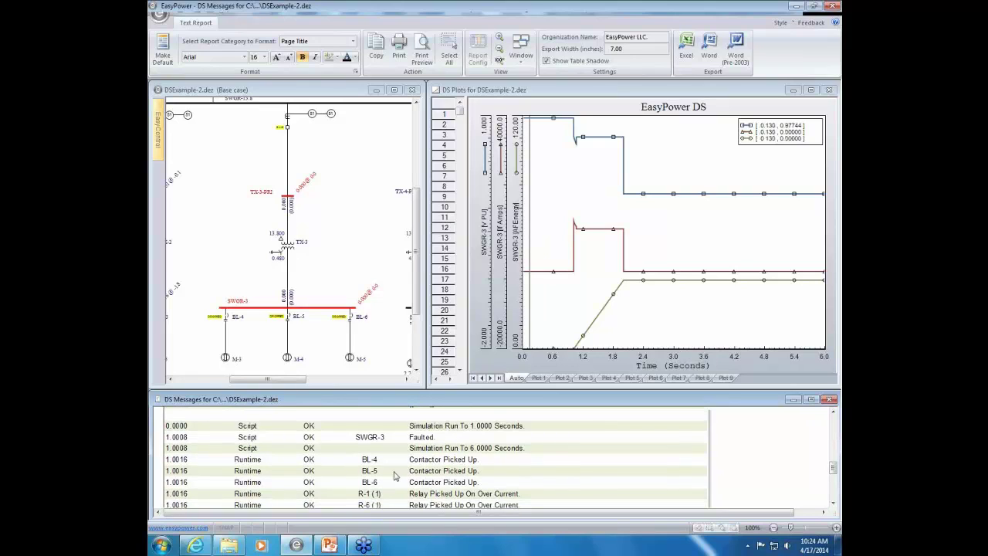
scroll(405, 481, "down", 2)
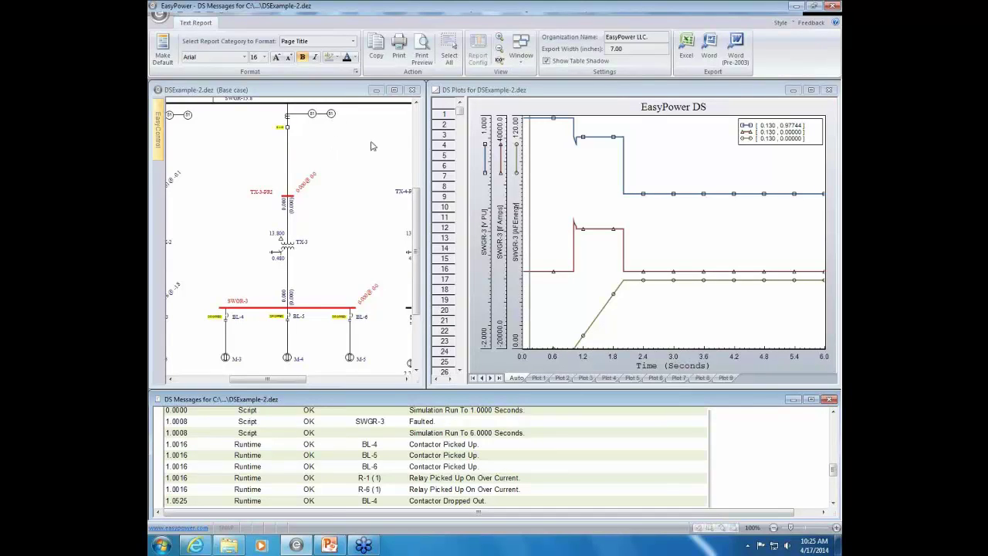
Step: Check the cogenerator branch and the SWGR-3 feeder on the one-line against the relay events in the log
left_click(335, 117)
scroll(335, 146, "up", 5)
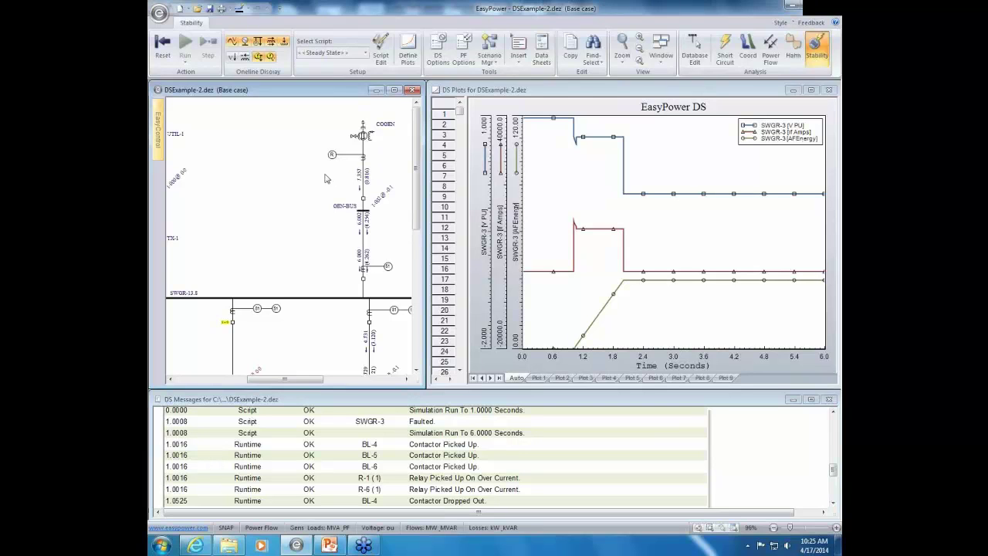
scroll(282, 340, "down", 5)
scroll(281, 230, "down", 2)
scroll(282, 231, "left", 2)
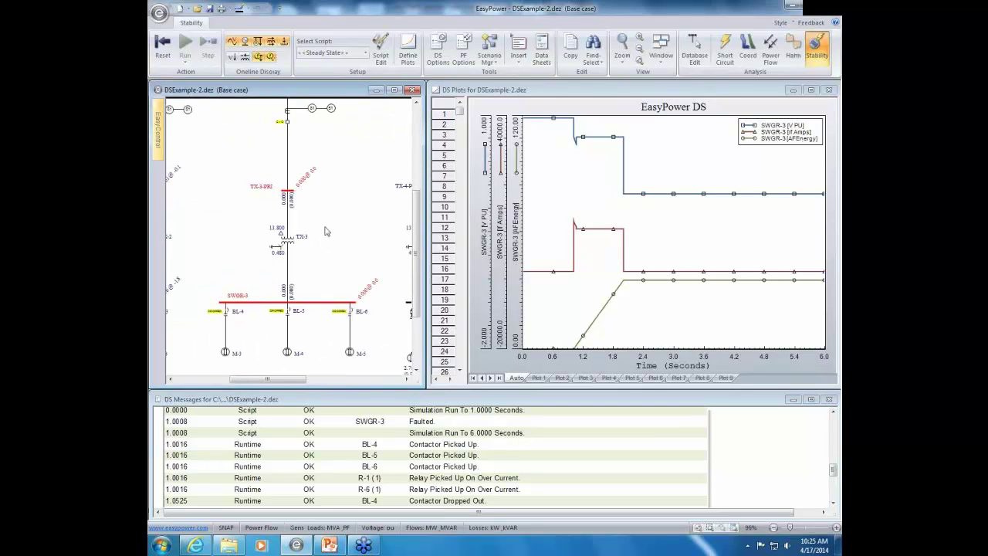
Step: Read the log events following relay pick-up and trace the SWGR-3 voltage, fault current and arc flash energy around the fault's start
left_click(430, 492)
scroll(417, 492, "down", 2)
scroll(401, 491, "down", 1)
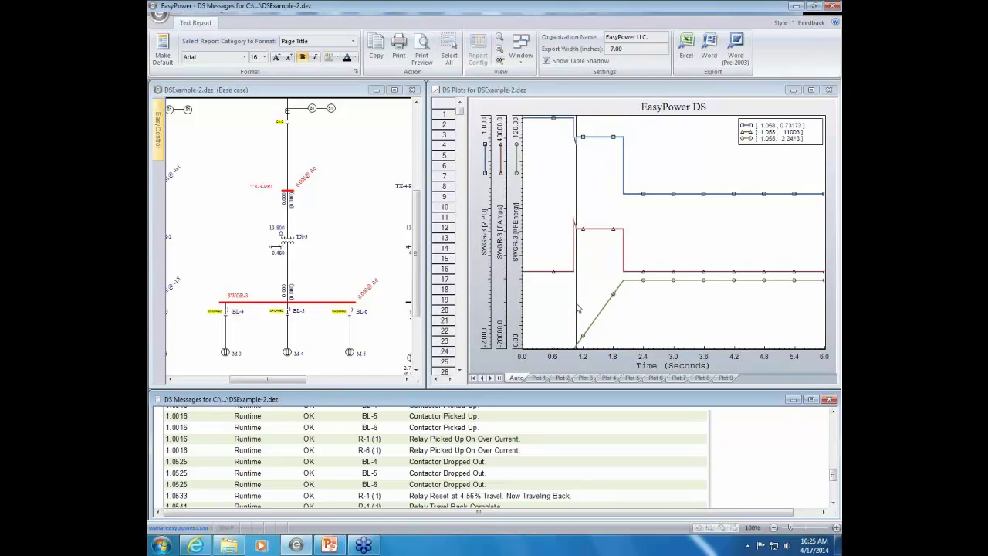
left_click_drag(577, 309, 579, 309)
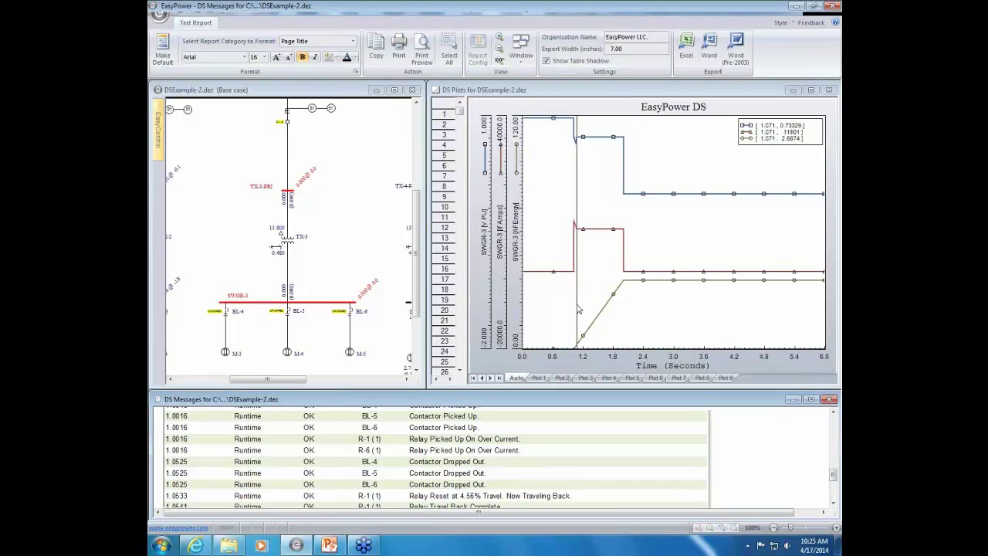
left_click_drag(580, 309, 547, 324)
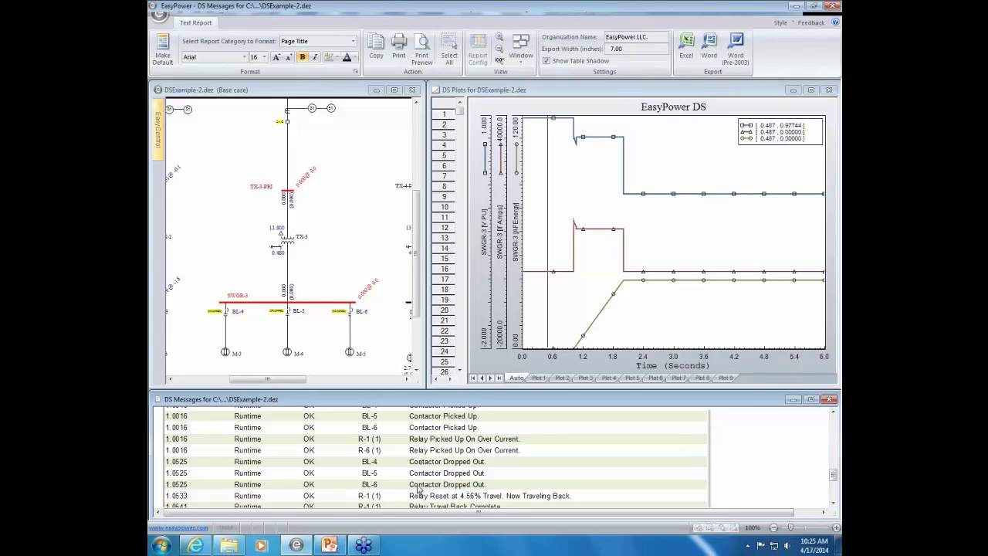
Step: Read the message log from the contactor drop-outs through the relay R-6 trip and the BH-TX-3 breaker opening
scroll(417, 490, "down", 1)
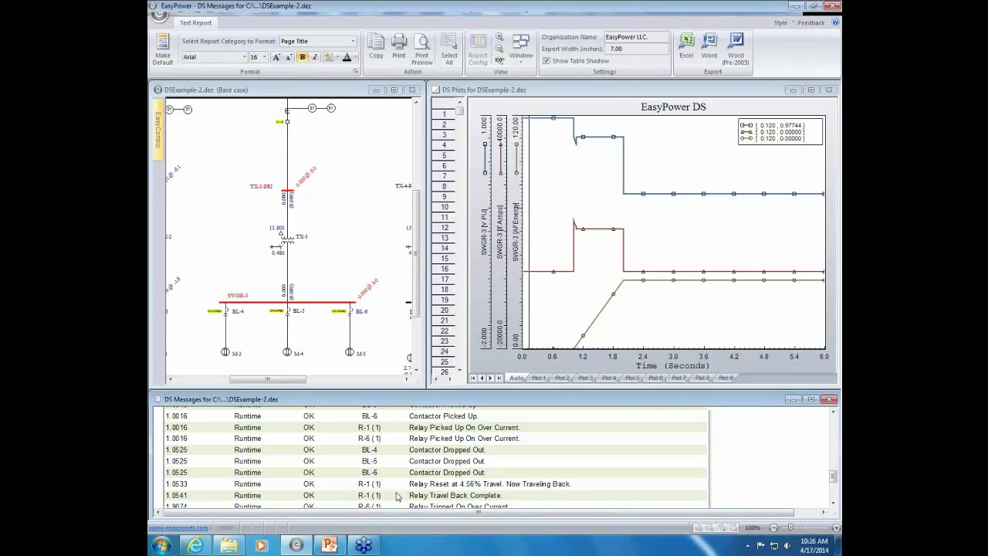
scroll(400, 495, "down", 2)
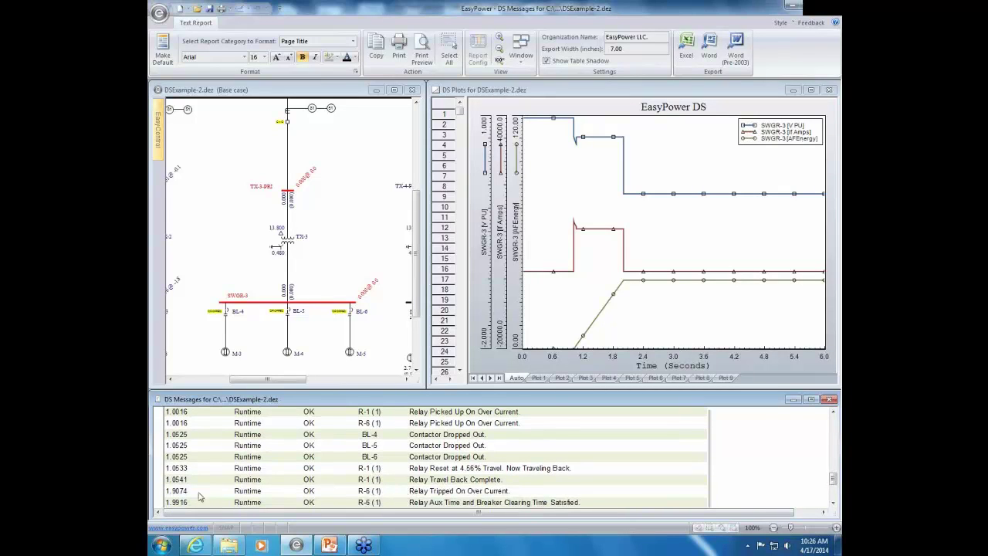
scroll(197, 495, "up", 1)
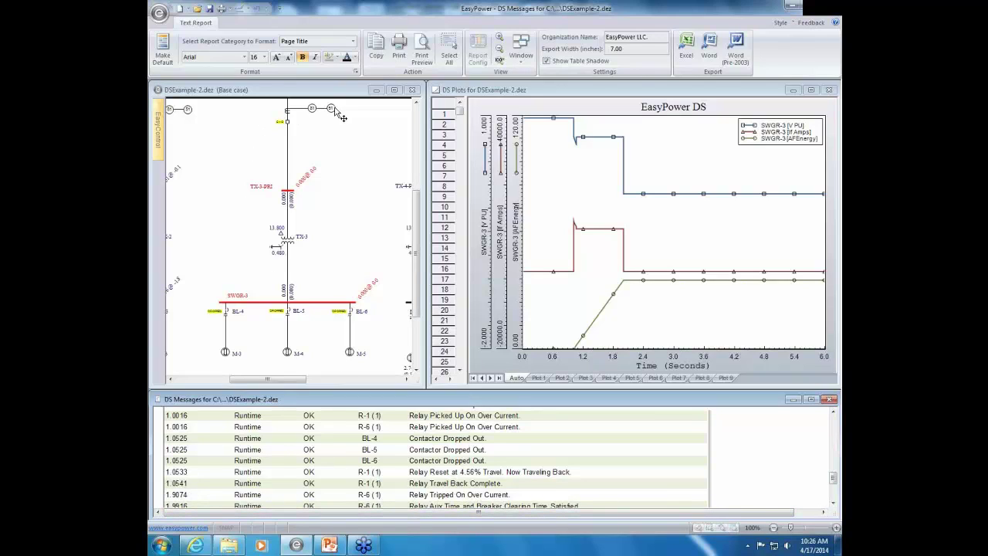
scroll(367, 494, "down", 1)
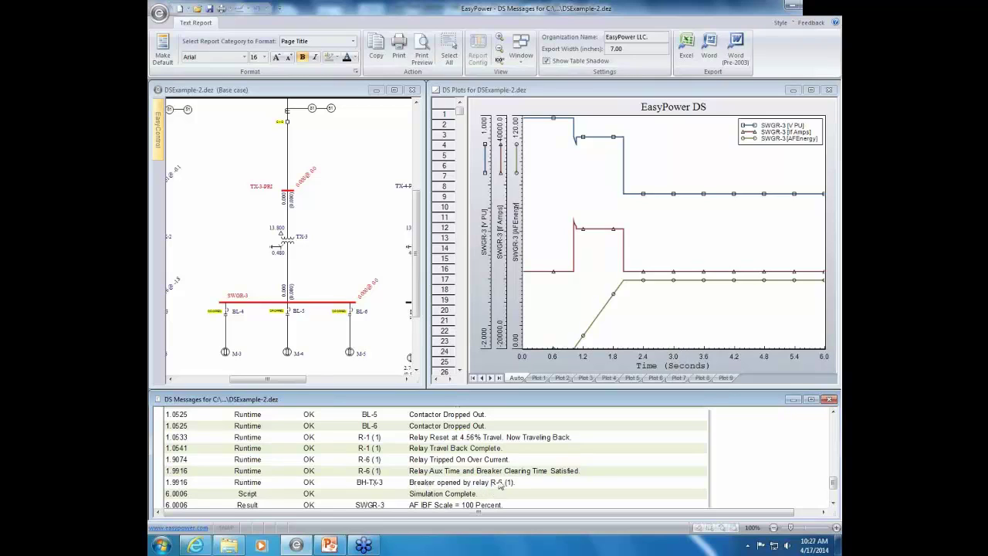
Step: Trace the SWGR-3 curves around fault clearing in the plot and read the arc flash results ending the log
mouse_move(630, 278)
left_mouse_down()
mouse_move(540, 324)
mouse_move(551, 351)
mouse_move(632, 286)
left_mouse_up()
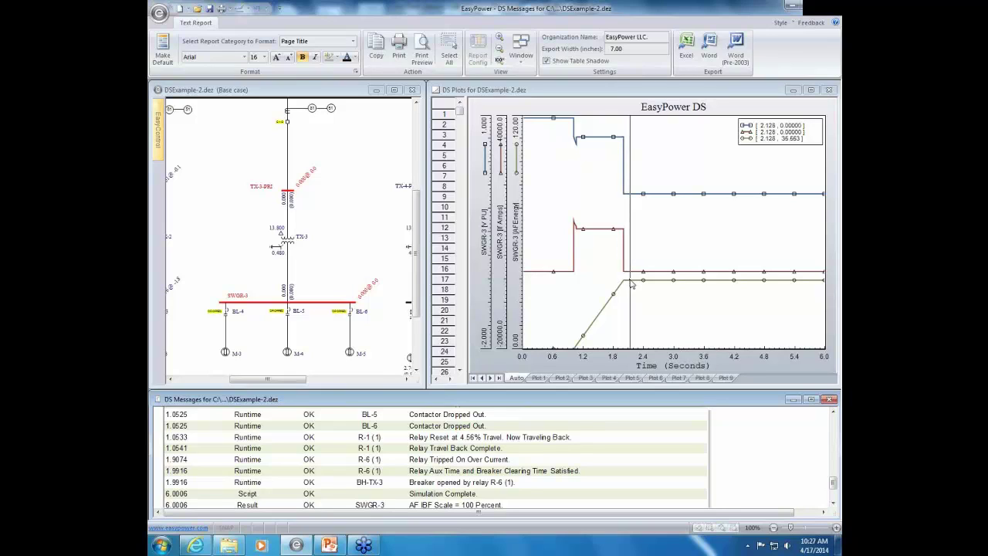
left_click_drag(632, 287, 627, 287)
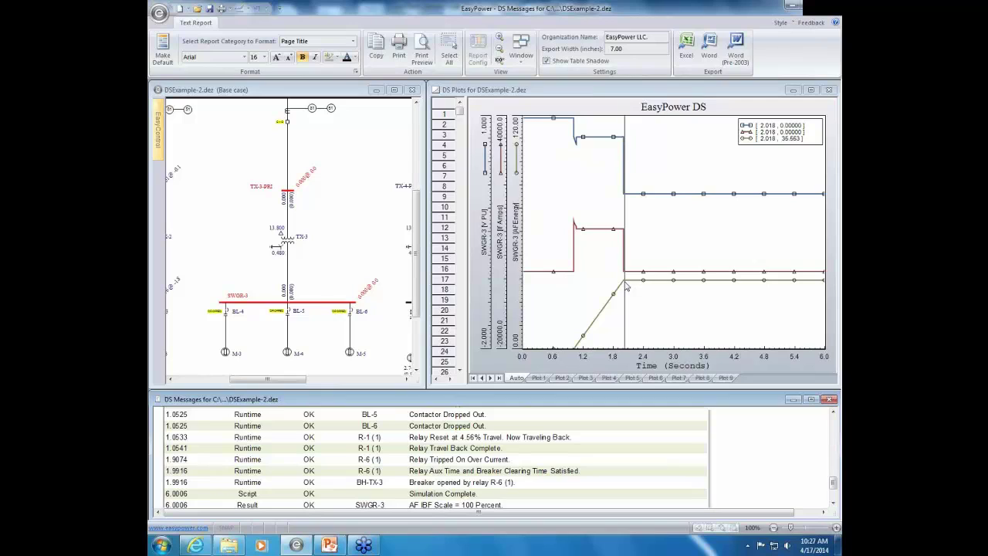
left_click_drag(626, 287, 593, 310)
scroll(371, 472, "down", 1)
scroll(371, 474, "down", 2)
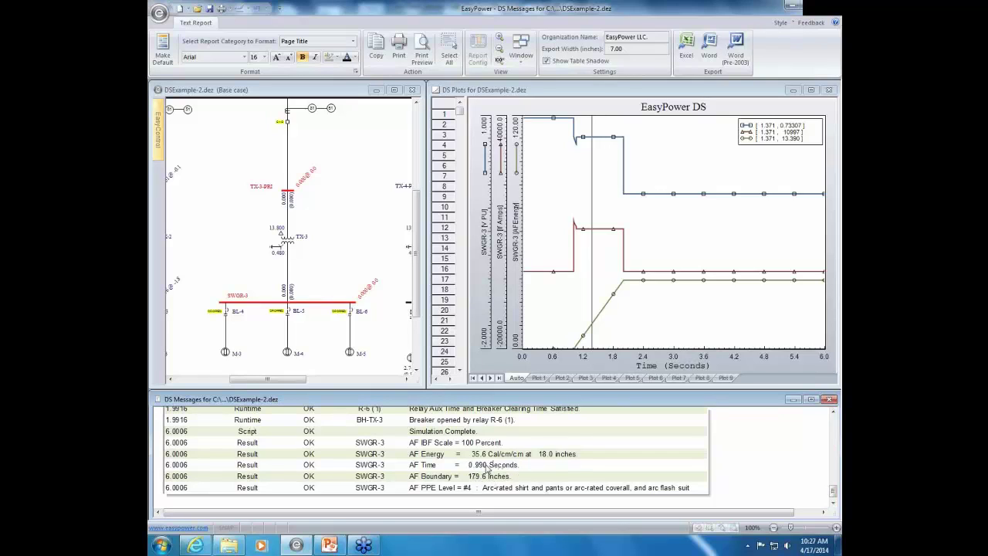
Step: Check the SWGR-3 feeder on the one-line against the logged contactor pick-up and drop-out events
left_click(326, 252)
scroll(330, 274, "down", 2)
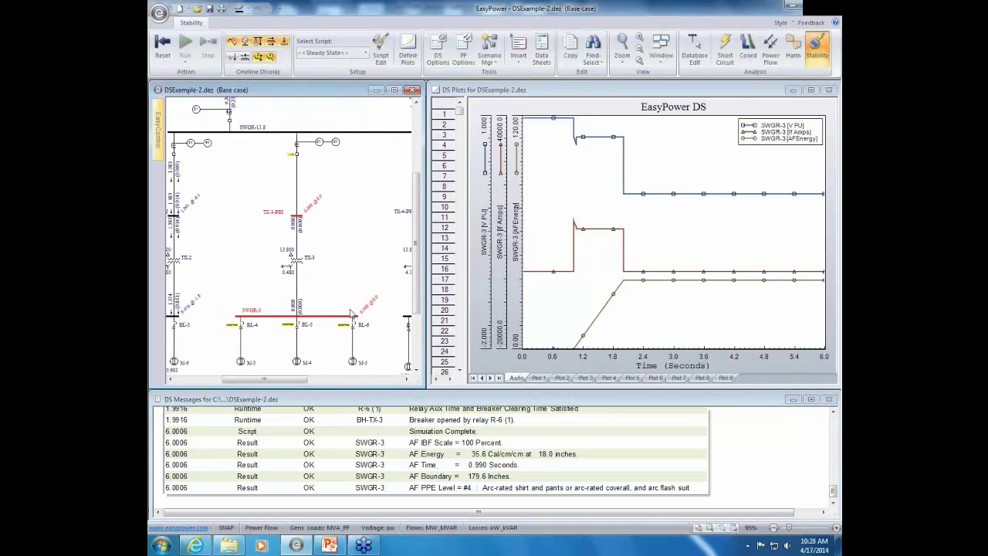
scroll(409, 424, "up", 2)
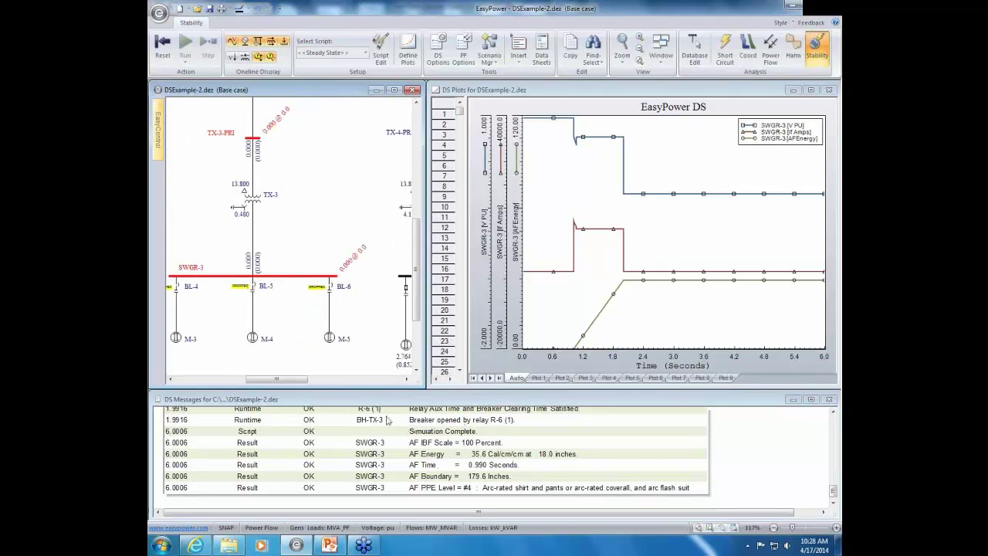
scroll(357, 340, "down", 1)
left_click(424, 457)
scroll(425, 457, "up", 5)
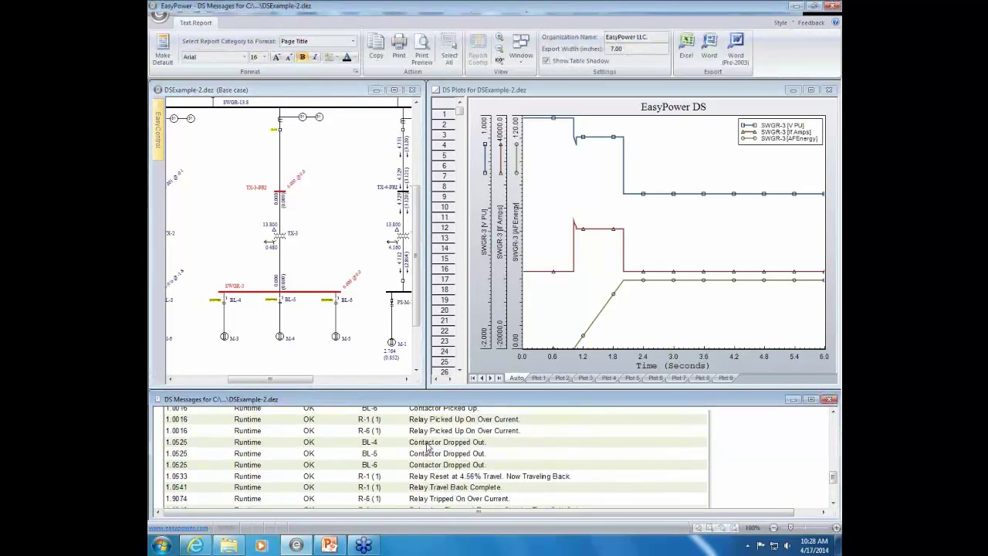
scroll(426, 447, "up", 1)
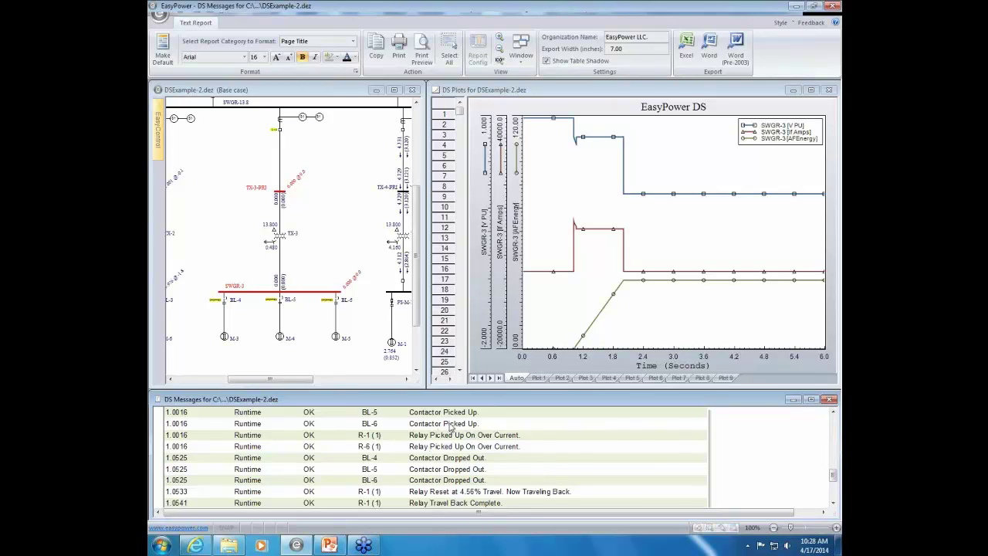
Step: Trace the SWGR-3 voltage, fault current and arc flash energy curves just after the fault starts
left_click(590, 281)
left_click_drag(592, 281, 576, 270)
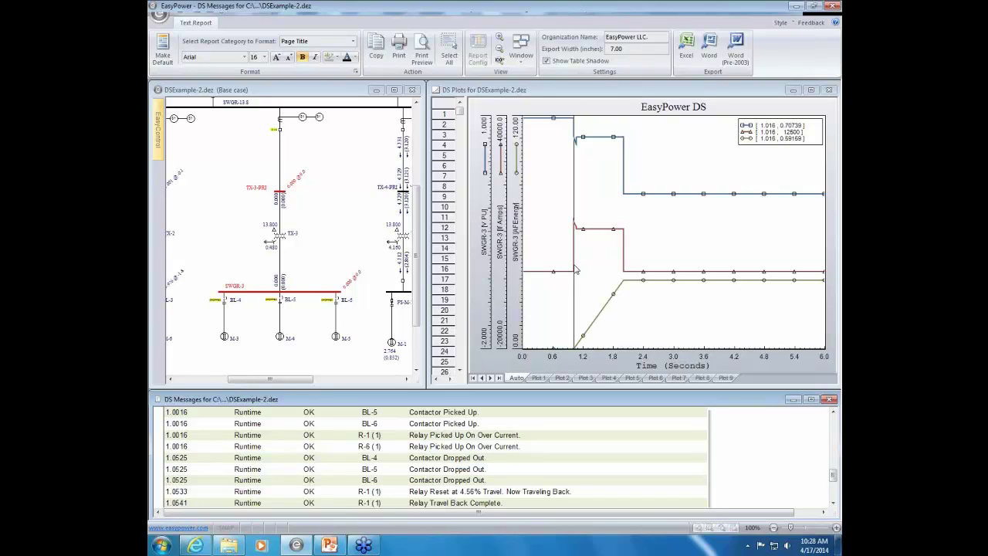
left_click_drag(576, 271, 583, 266)
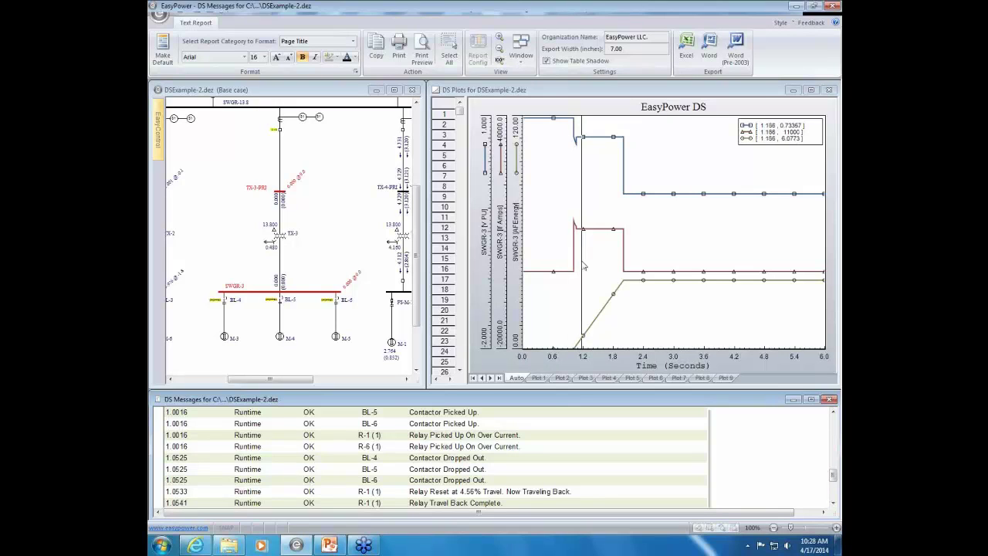
left_click_drag(583, 266, 527, 312)
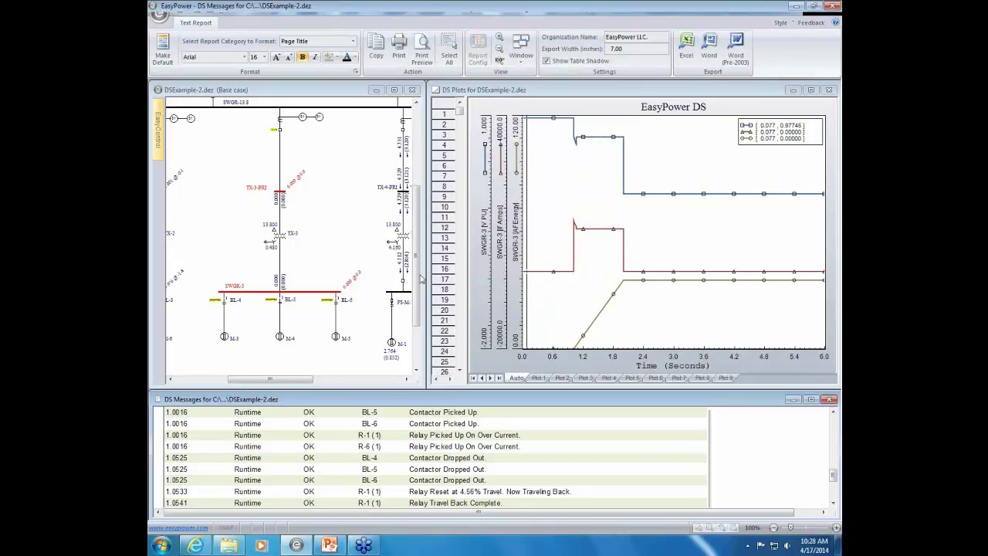
Step: Simulate a bus fault on the SWGR-13.8 bus in the one-line
left_click(334, 210)
scroll(334, 231, "down", 3)
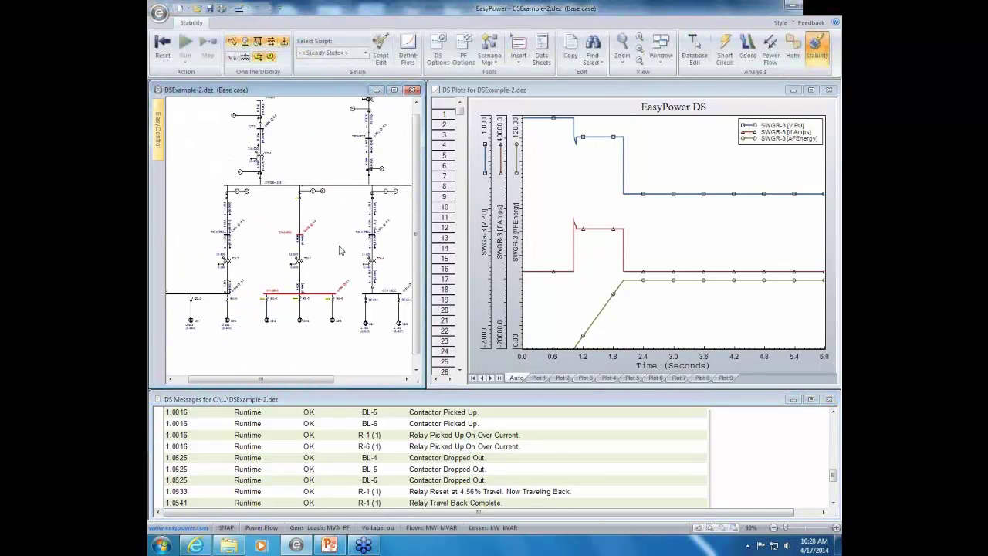
left_click_drag(350, 247, 326, 269)
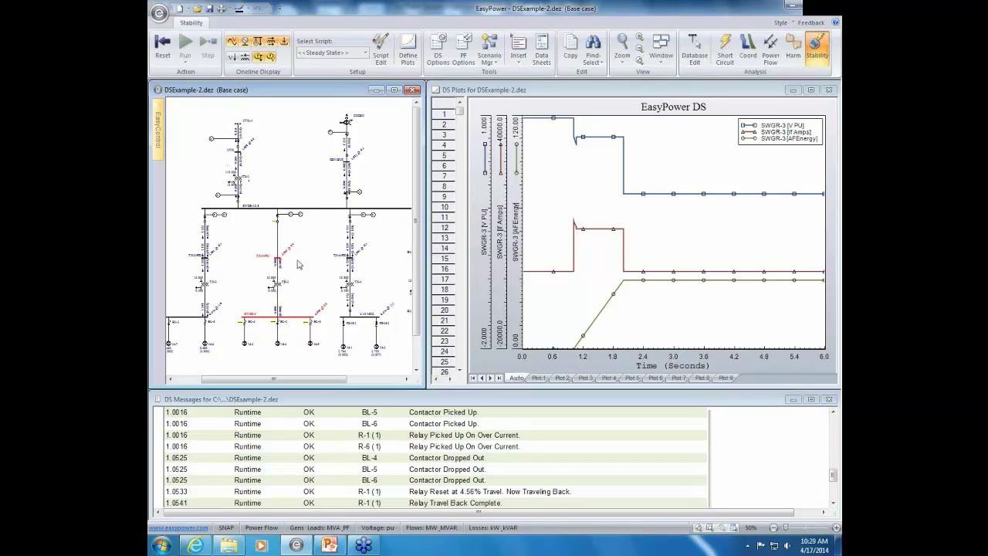
left_click_drag(317, 225, 330, 270)
scroll(331, 271, "up", 3)
scroll(332, 278, "down", 4)
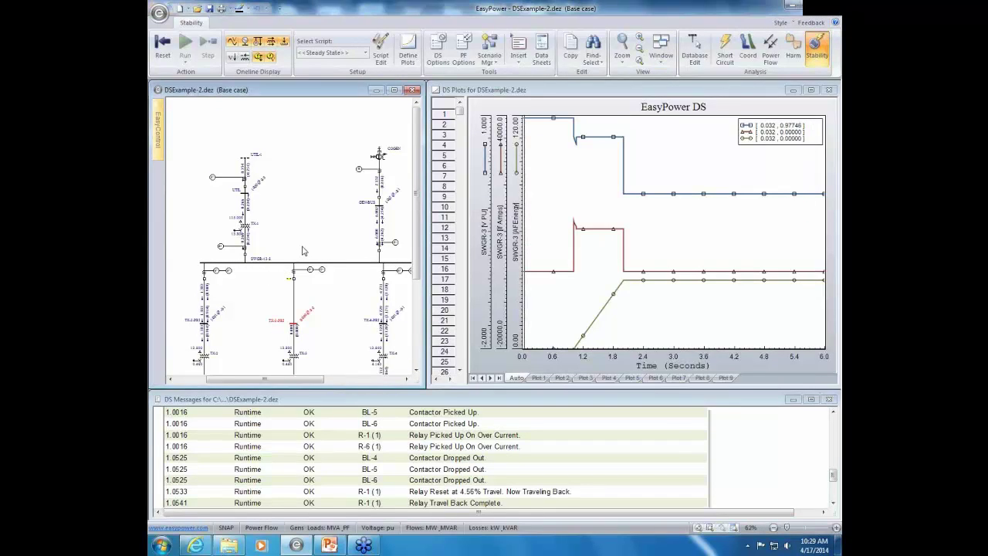
scroll(282, 270, "up", 2)
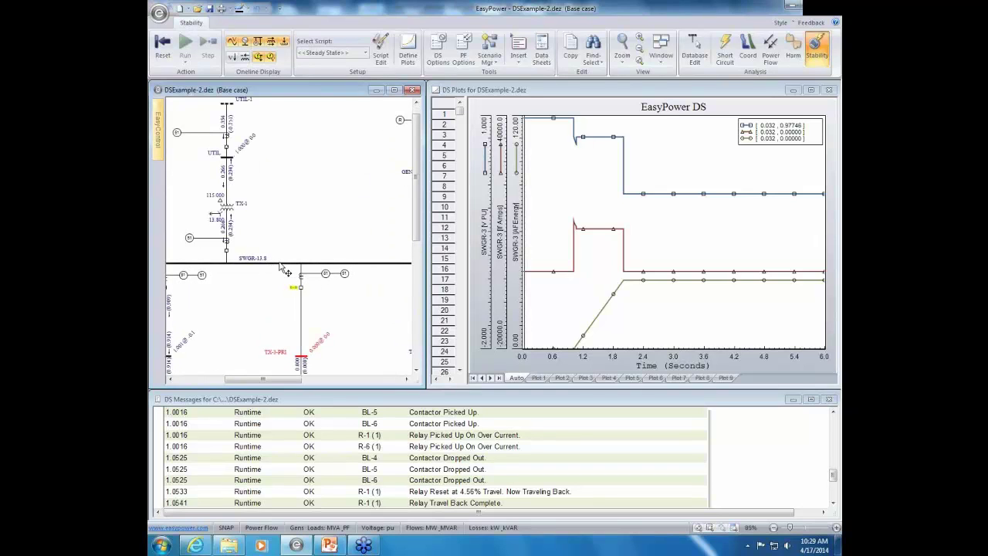
scroll(285, 272, "down", 3)
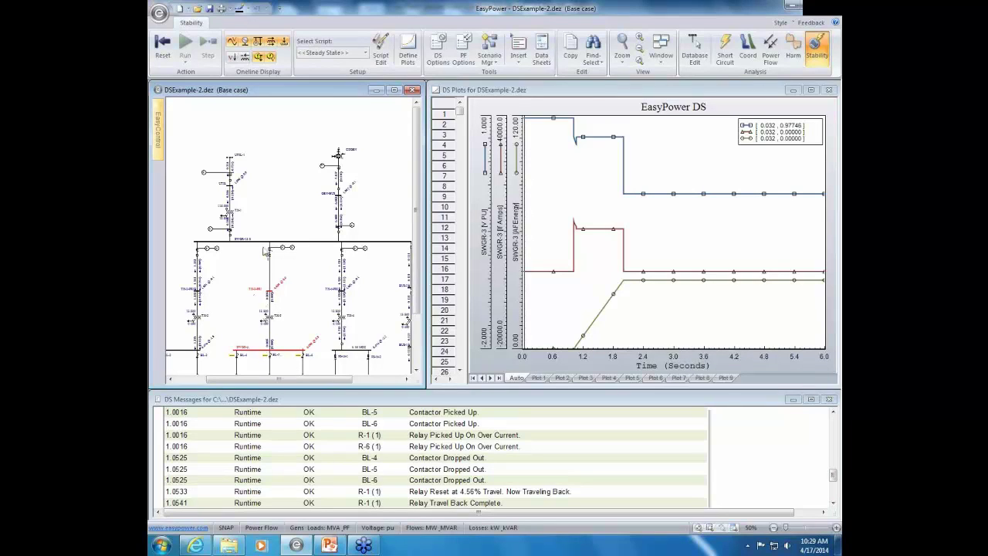
scroll(267, 245, "up", 1)
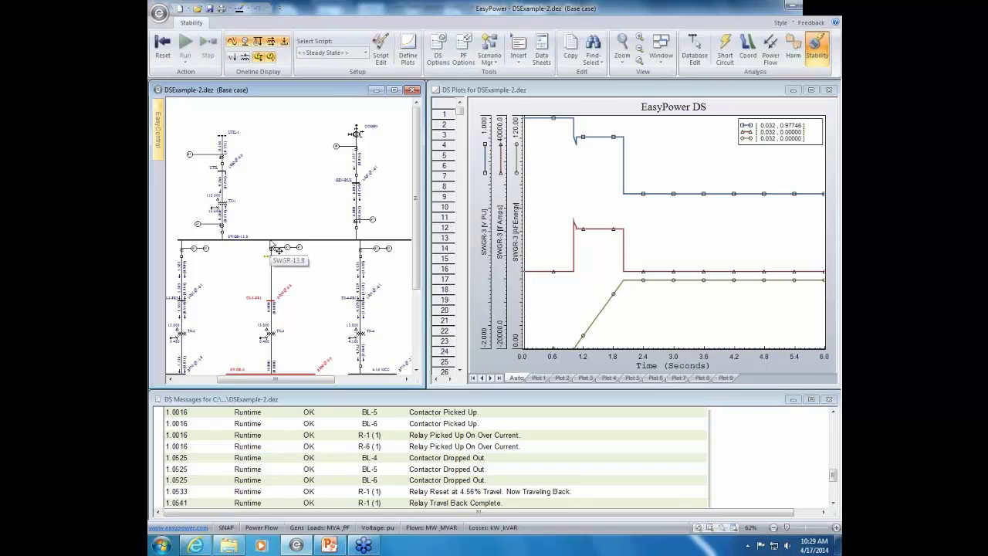
left_click(270, 242)
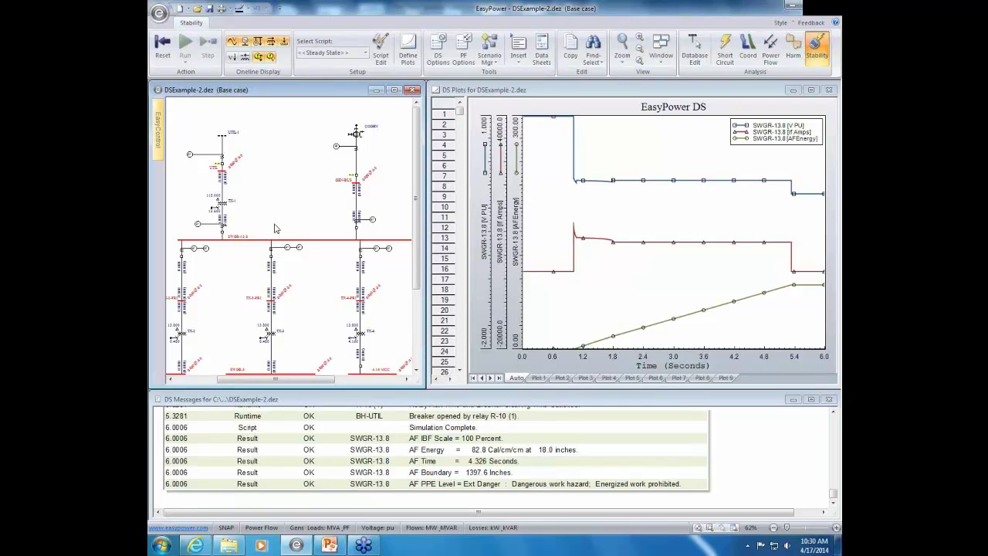
Step: Review the SWGR-13.8 arc flash results in the log and trace its plot curves from fault start to about 1.8 seconds
left_click(338, 441)
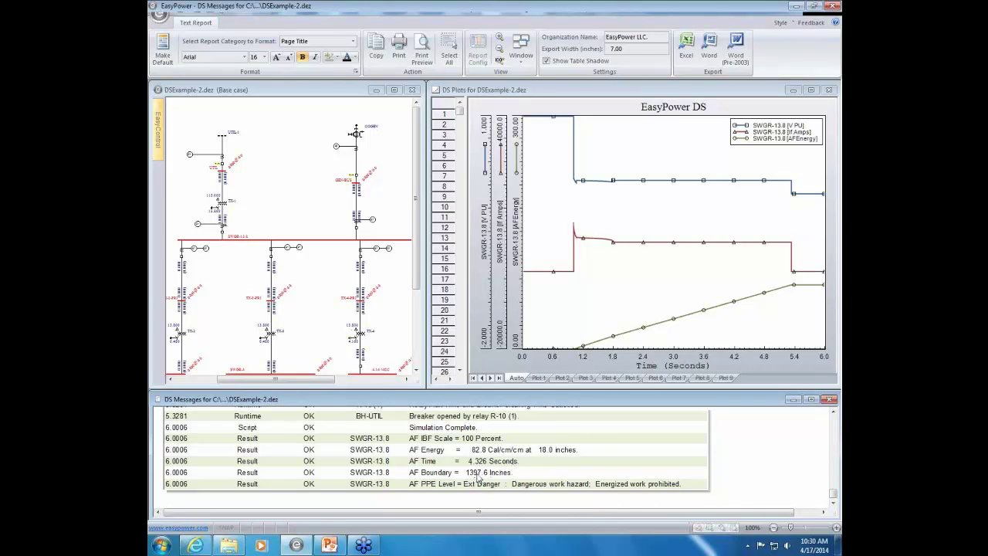
left_click_drag(540, 352, 578, 315)
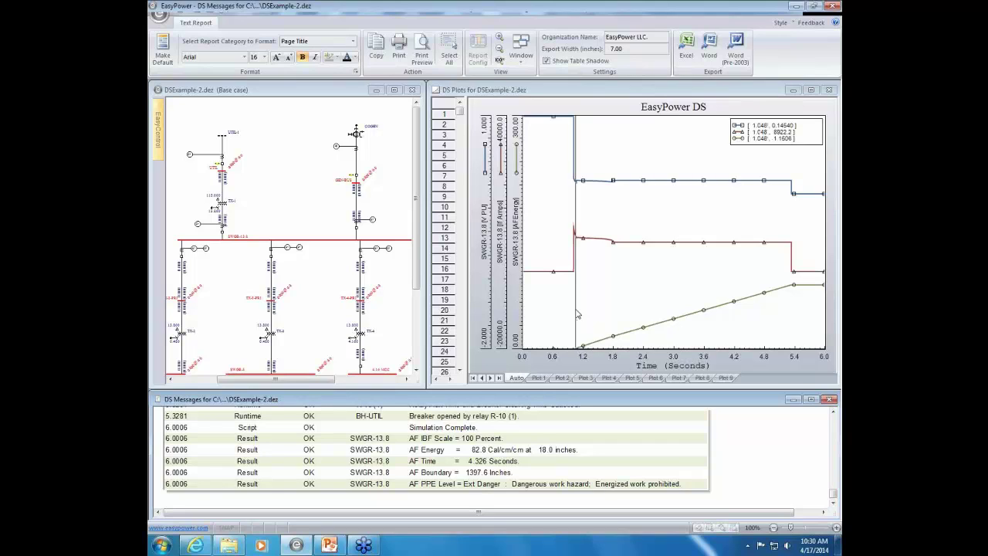
left_click_drag(578, 315, 616, 310)
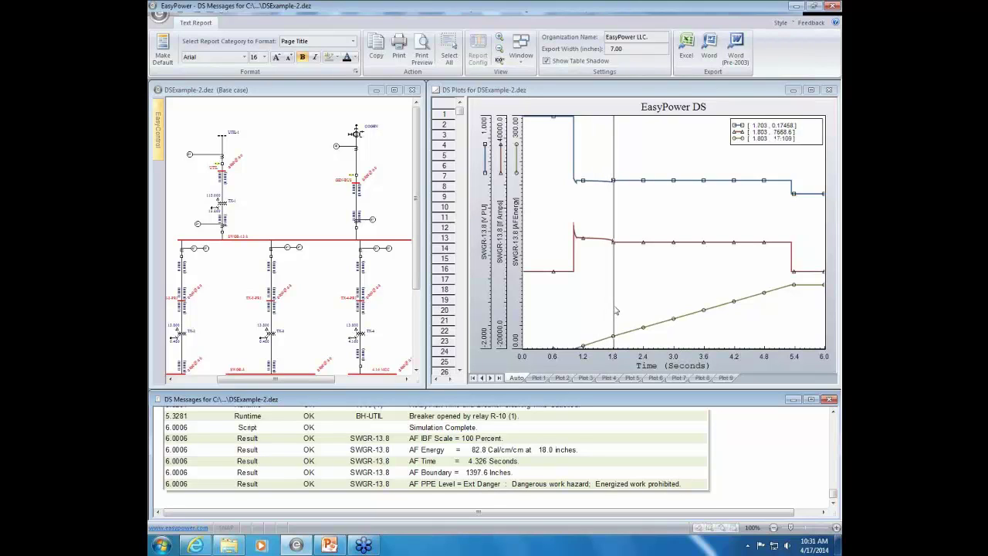
left_click_drag(616, 311, 547, 293)
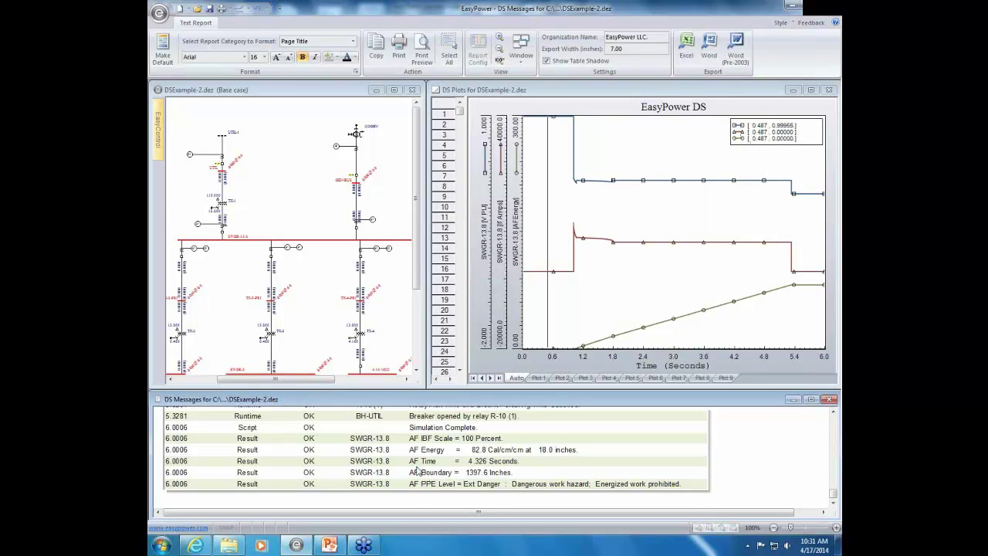
Step: Read the message log from the SWGR-13.8 bus fault command through the contactor pick-up events
left_click_drag(836, 495, 833, 454)
scroll(417, 452, "up", 1)
scroll(254, 424, "up", 1)
scroll(254, 424, "down", 1)
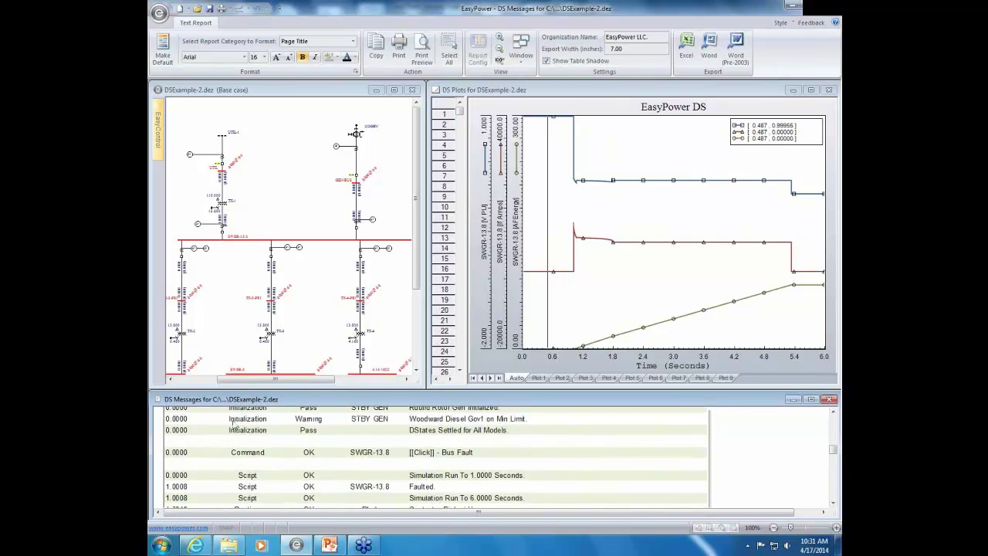
scroll(359, 451, "down", 3)
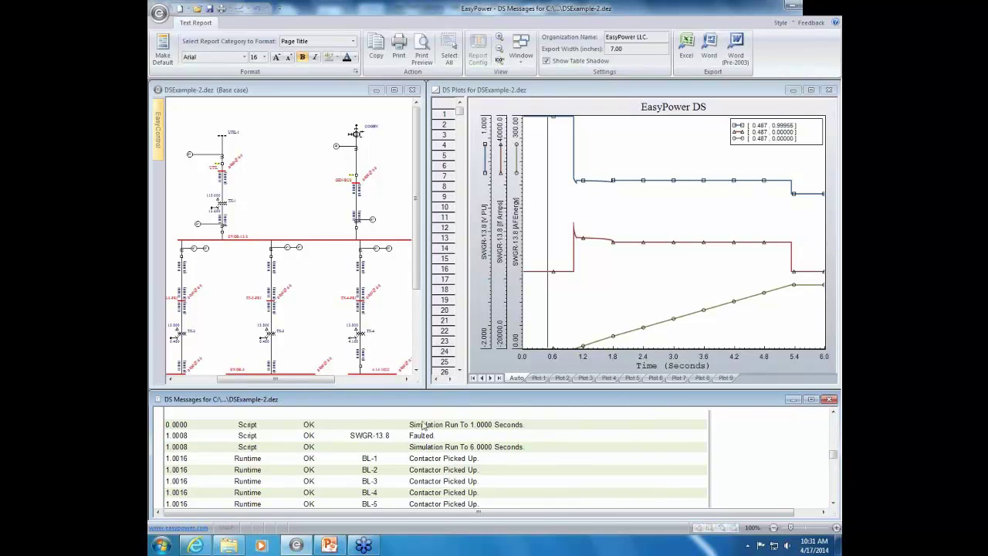
scroll(413, 469, "down", 3)
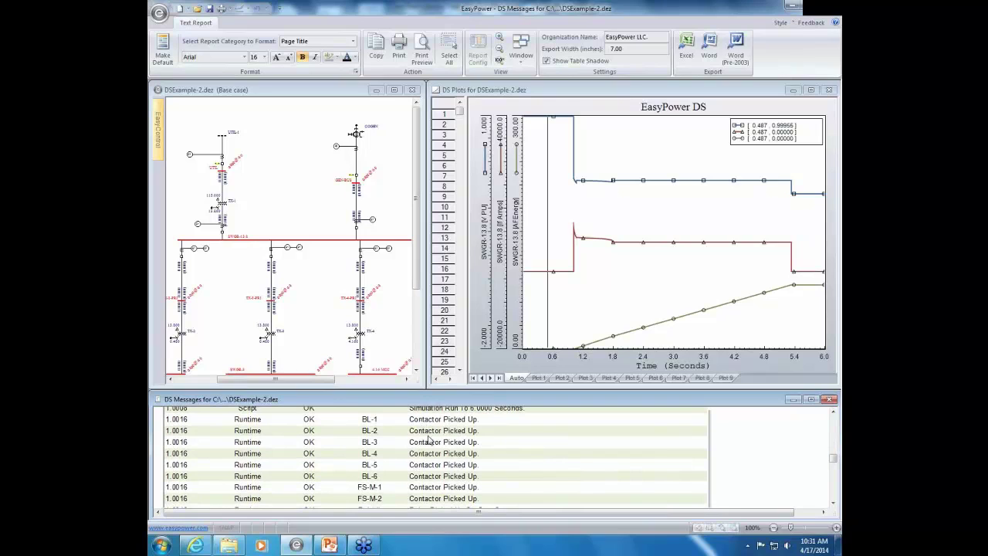
Step: Check the motor contactors on the one-line and read the logged overcurrent relay and ATS-2 pick-up events
left_click_drag(306, 322, 336, 225)
scroll(327, 219, "down", 2)
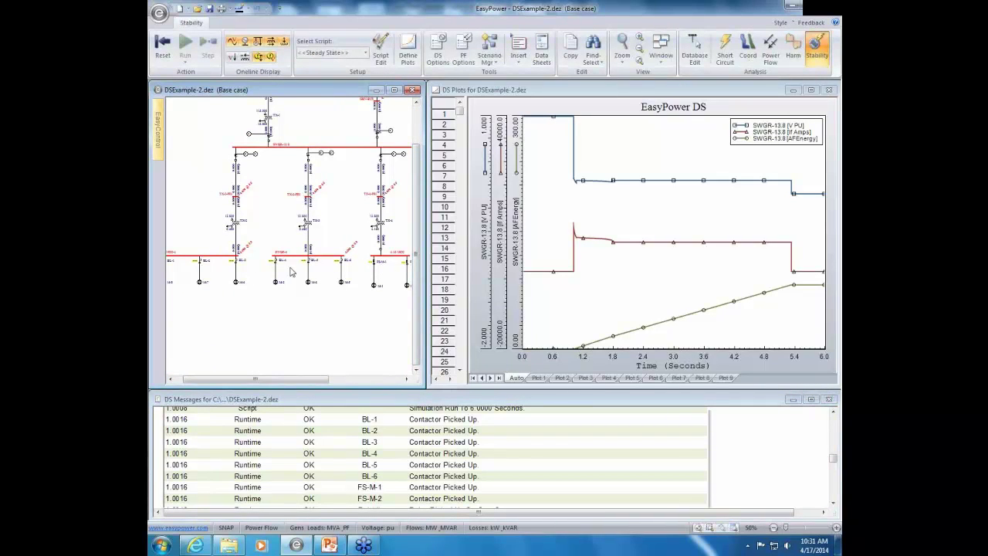
scroll(283, 287, "up", 5)
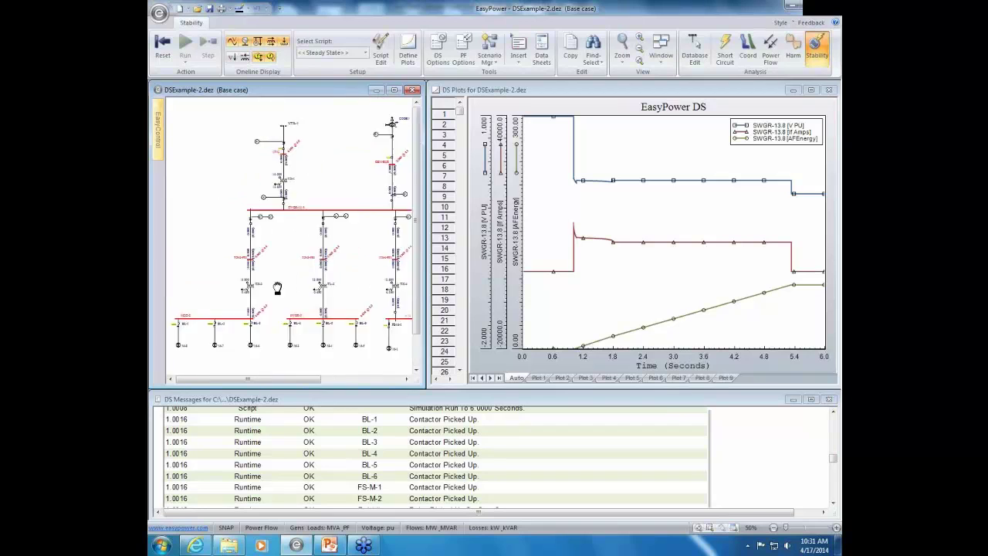
left_click(430, 462)
scroll(432, 462, "down", 3)
scroll(435, 464, "down", 1)
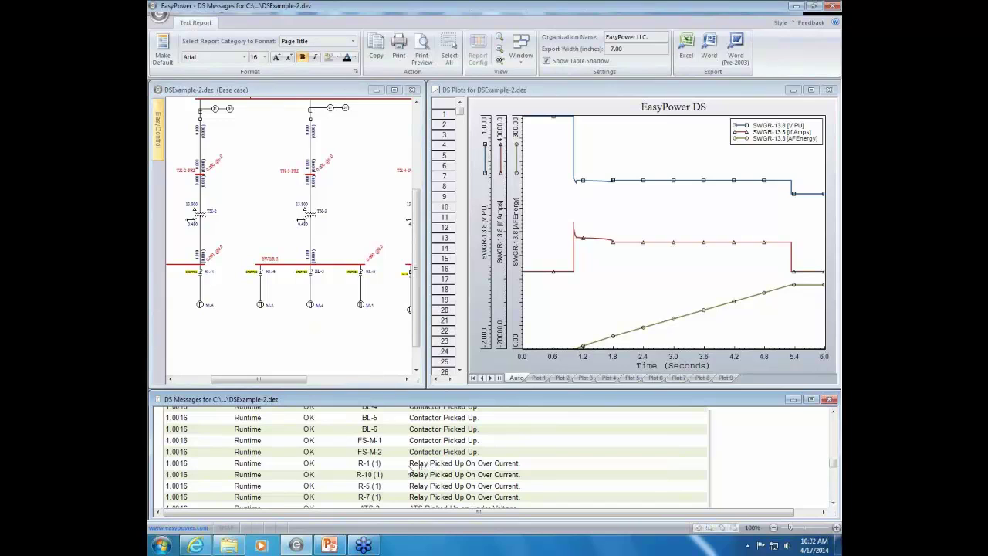
scroll(409, 463, "down", 2)
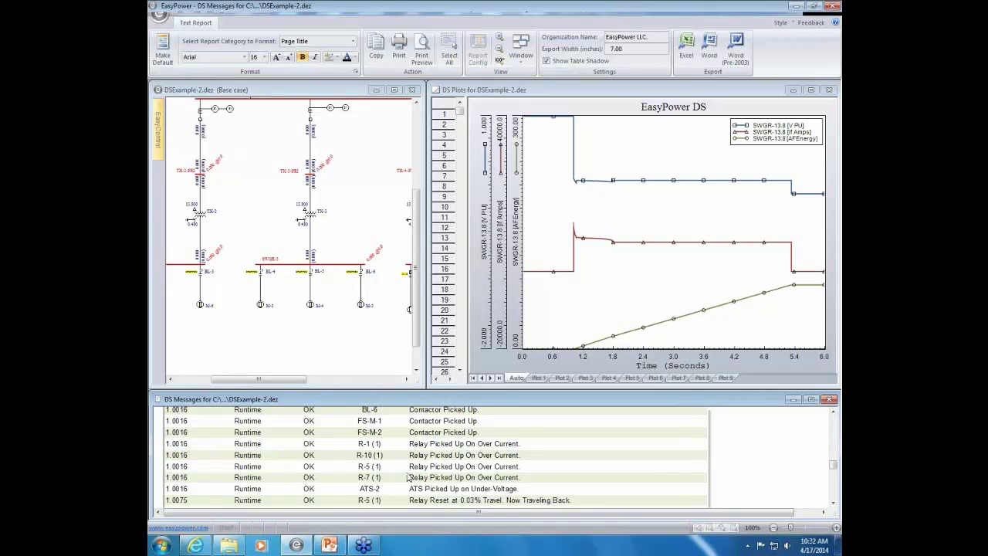
Step: Locate the picked-up relays on the one-line and read the R-5 and R-7 reset and travel-back events in the log
left_click(359, 177)
scroll(335, 247, "up", 5)
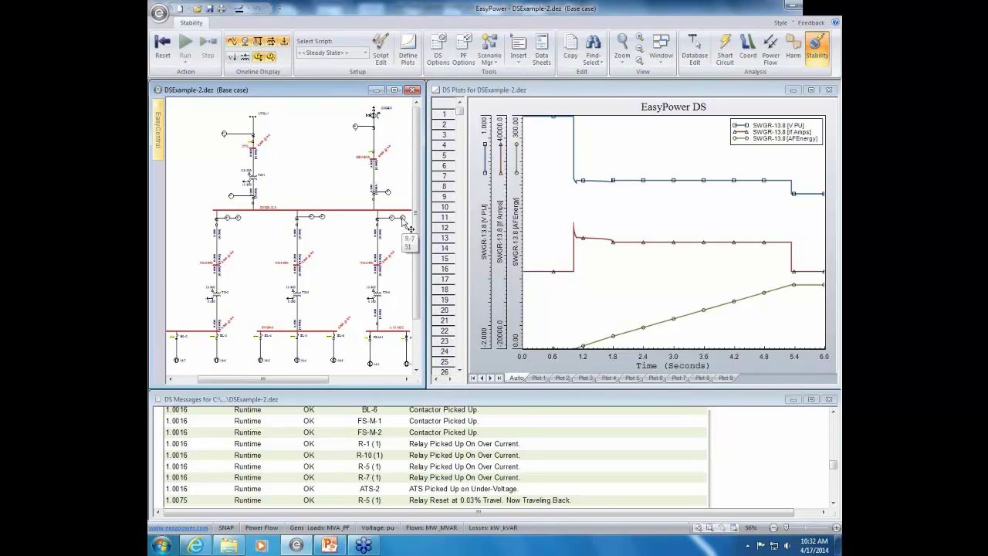
left_click(393, 462)
scroll(392, 461, "down", 3)
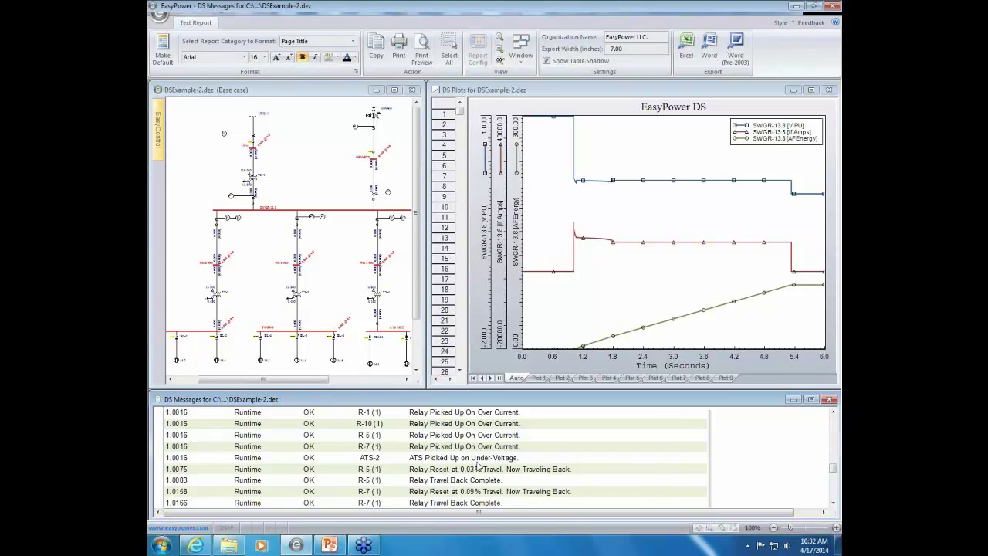
scroll(398, 475, "down", 1)
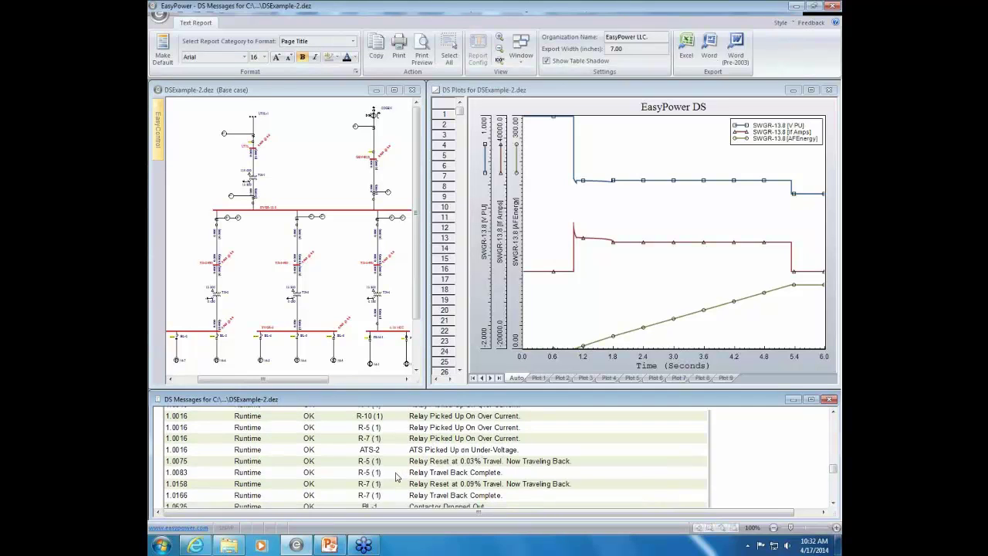
Step: Read the logged R-5 and R-7 travel-back events and the first BL contactor drop-outs that follow them
scroll(389, 457, "up", 2)
scroll(393, 461, "down", 1)
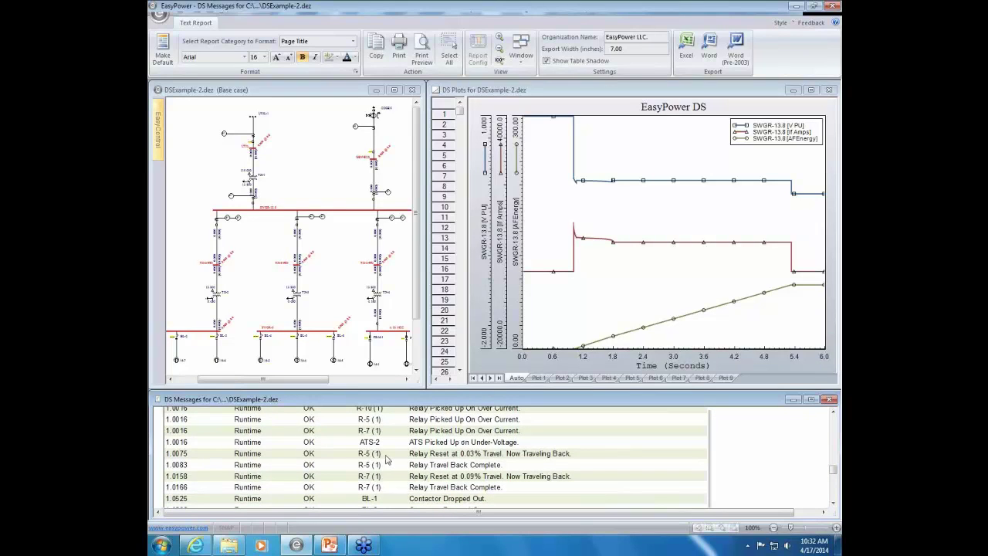
scroll(388, 460, "up", 1)
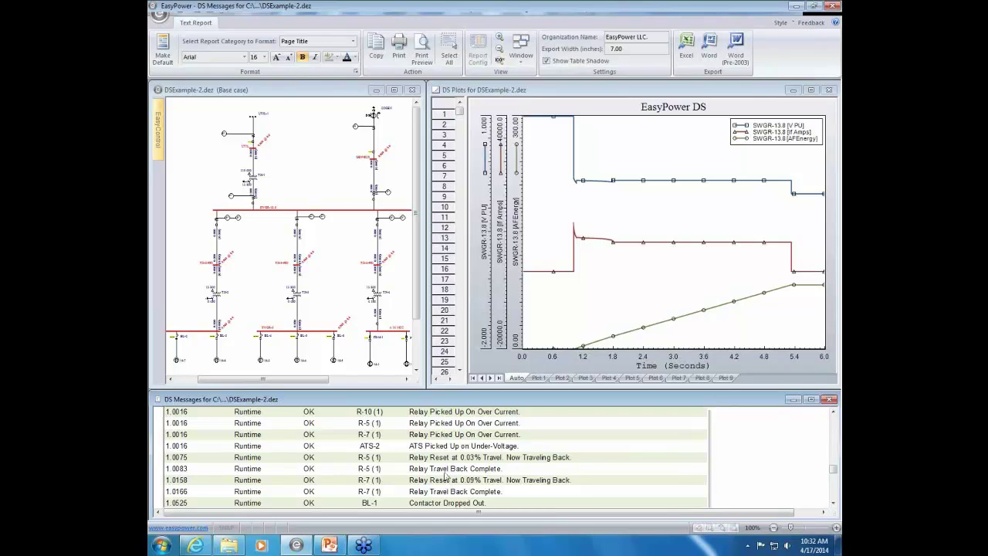
scroll(377, 495, "down", 1)
scroll(390, 488, "down", 4)
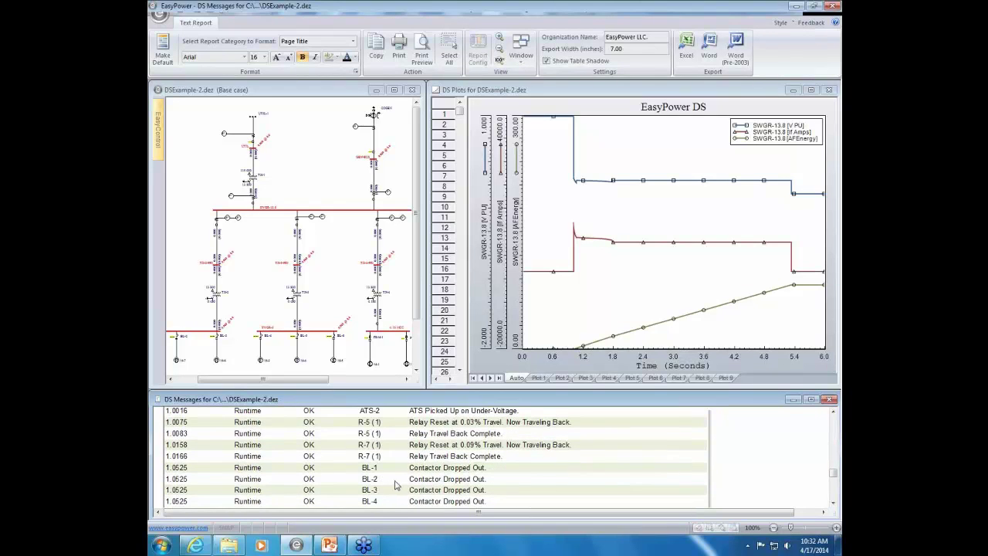
scroll(401, 480, "down", 1)
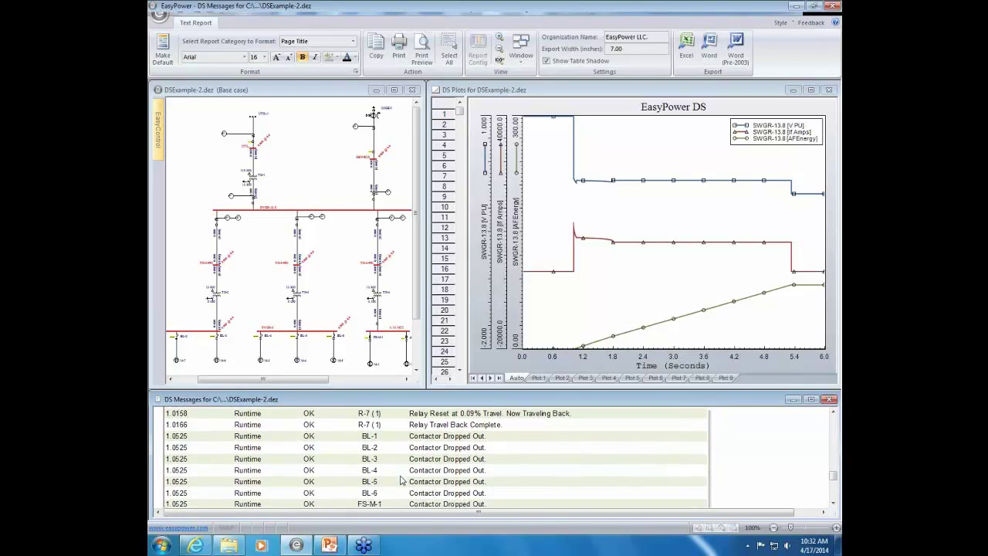
scroll(399, 475, "up", 1)
scroll(396, 467, "down", 1)
scroll(394, 459, "up", 1)
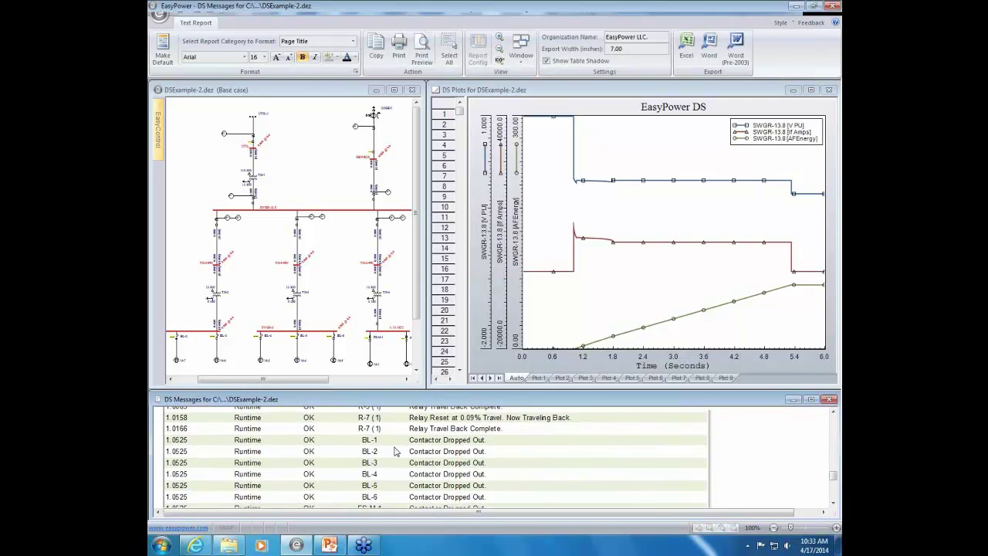
scroll(395, 444, "up", 3)
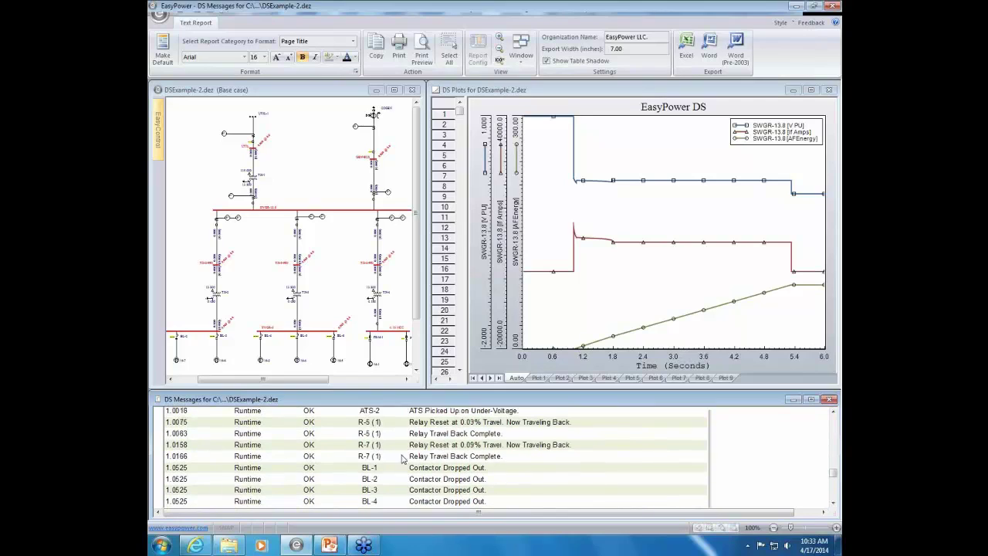
Step: Read the log from the BL and FS-M contactor drop-outs through the R-1 overcurrent trip
scroll(402, 460, "down", 2)
scroll(417, 451, "down", 2)
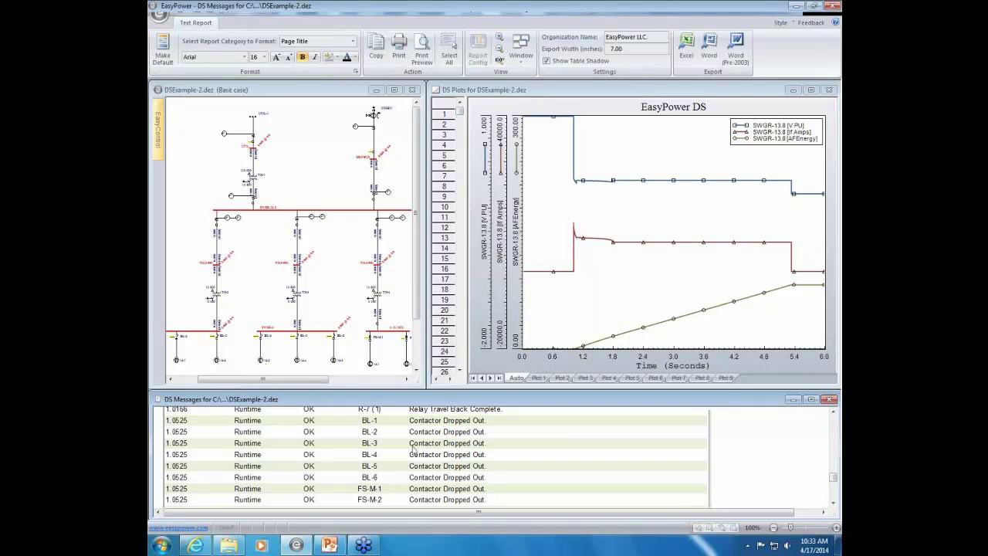
scroll(415, 468, "down", 2)
scroll(415, 469, "down", 3)
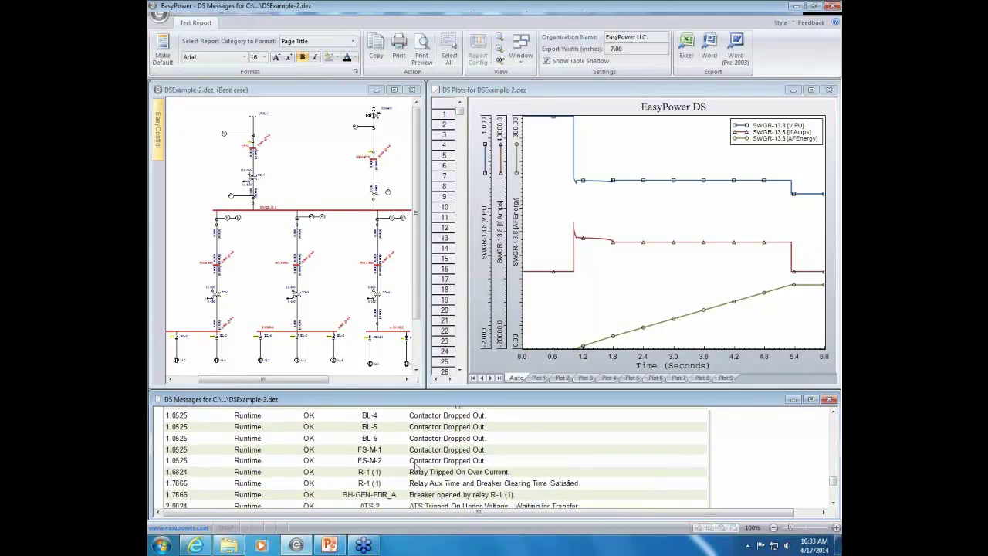
scroll(415, 468, "down", 1)
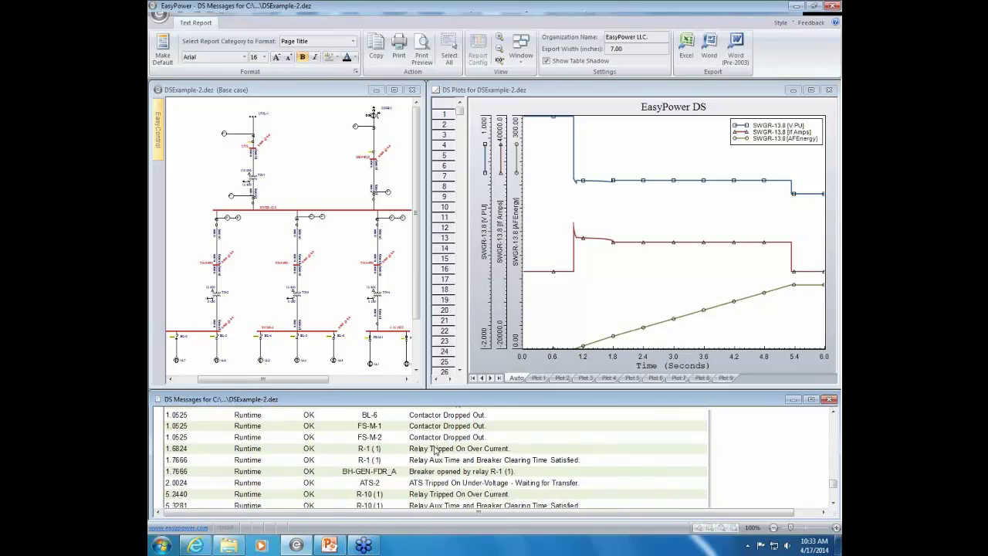
Step: Reread the log from the overcurrent relay pick-ups through the opening of breaker BH-GEN-FDR_A by relay R-1
scroll(417, 454, "up", 1)
scroll(413, 454, "up", 4)
scroll(409, 455, "up", 10)
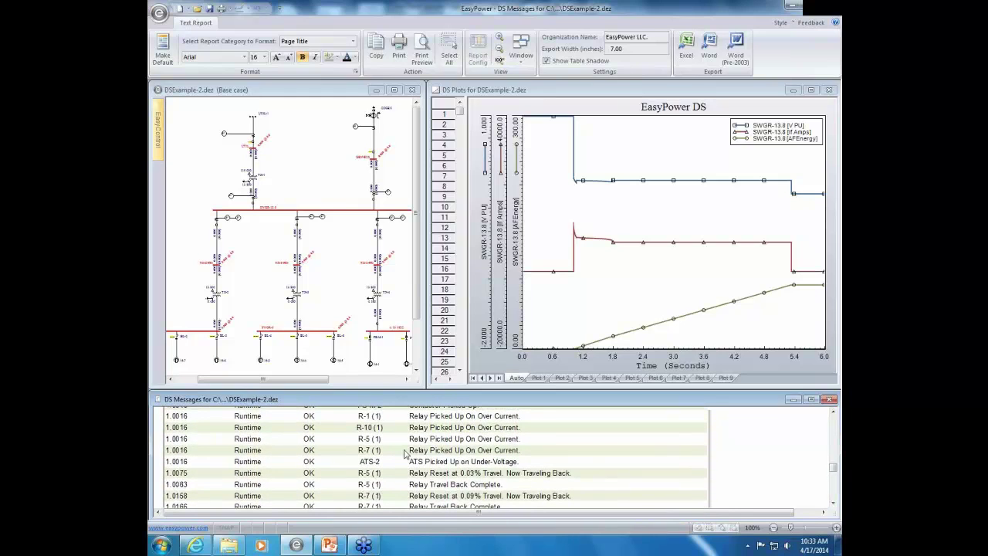
scroll(402, 454, "down", 2)
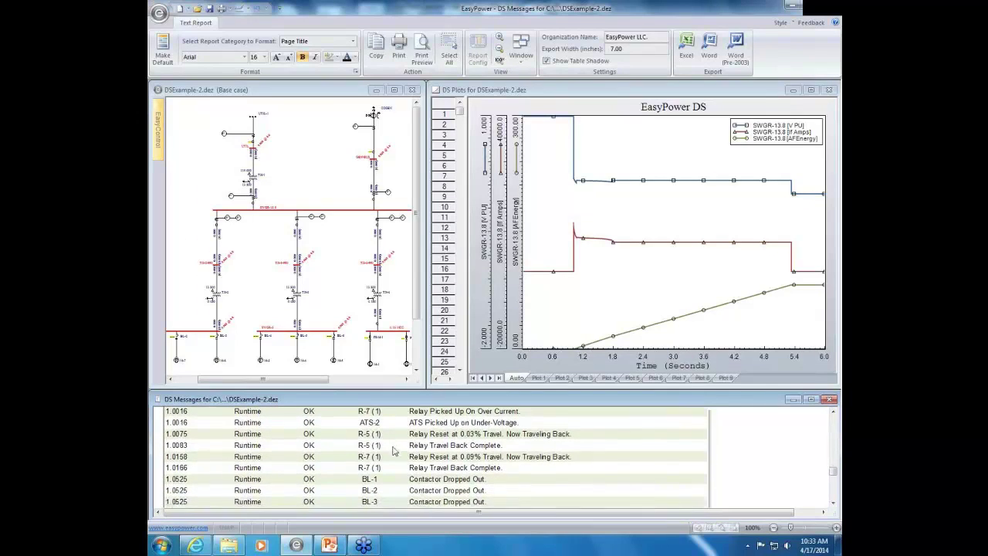
scroll(392, 454, "down", 1)
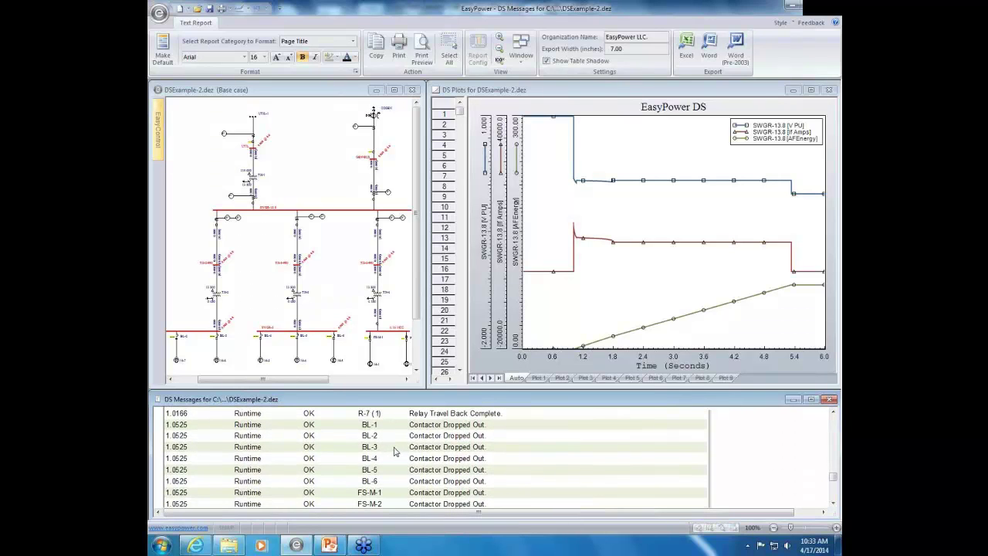
scroll(392, 451, "down", 2)
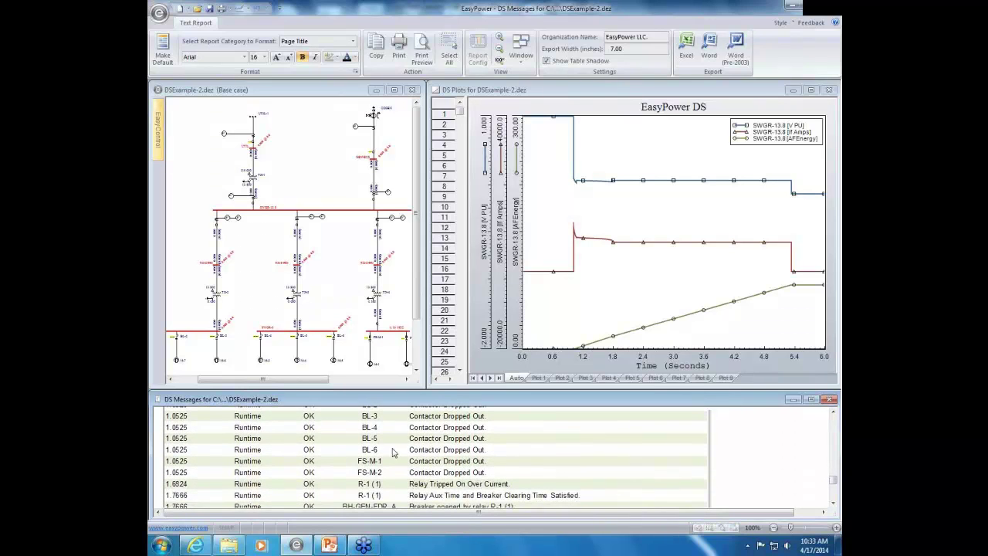
scroll(390, 453, "down", 1)
scroll(393, 455, "down", 1)
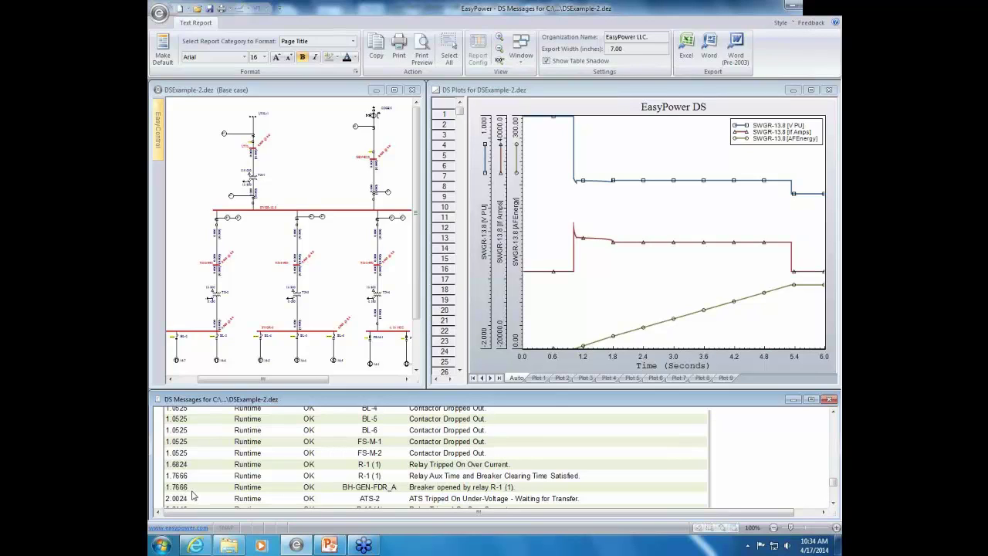
scroll(195, 494, "down", 1)
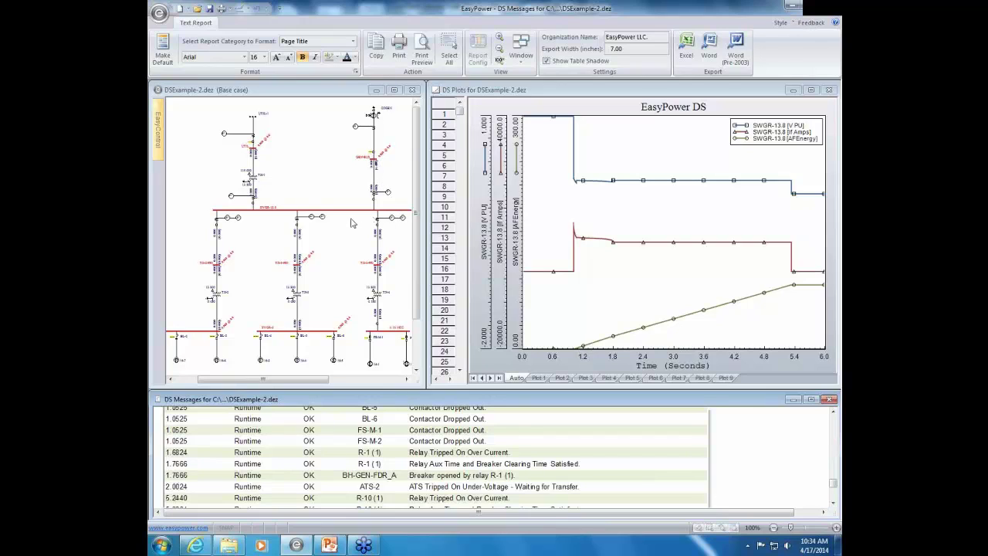
Step: Find ATS-2 with its standby generator on the one-line and read its under-voltage trip event in the log
mouse_move(609, 293)
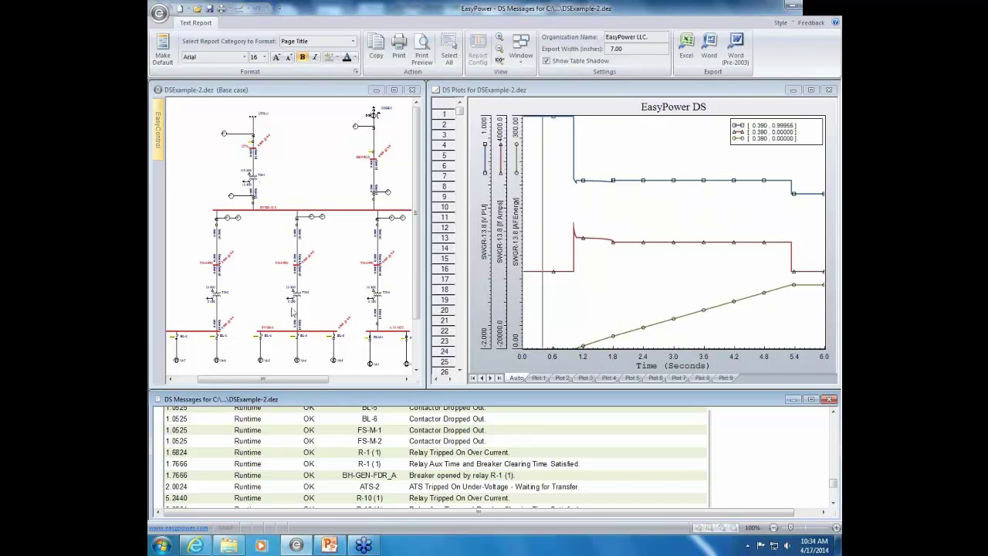
scroll(337, 485, "down", 2)
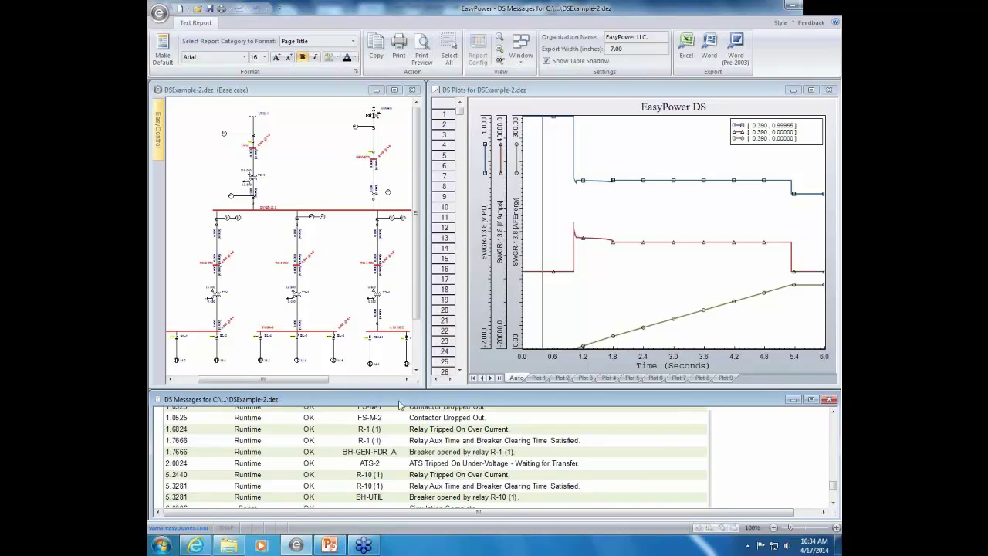
left_click(388, 286)
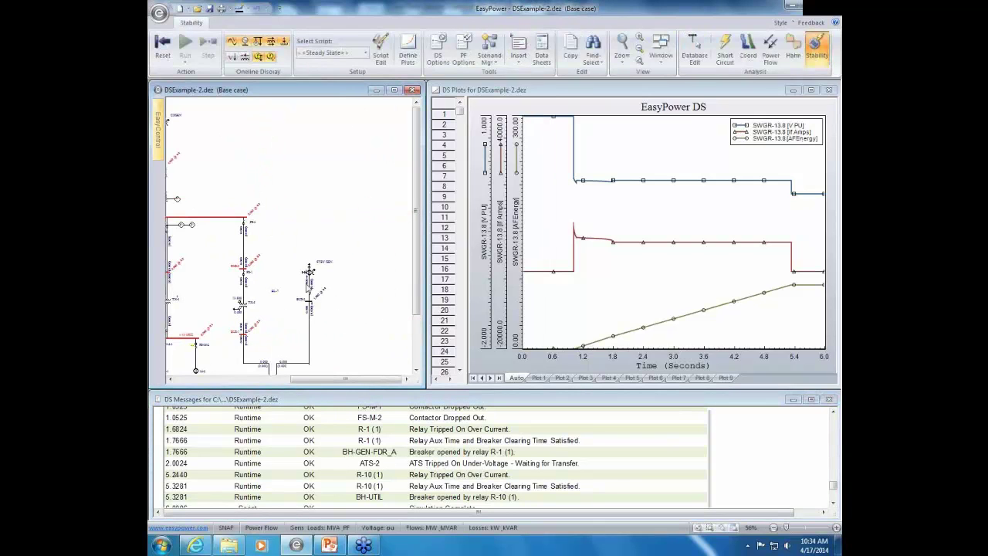
scroll(337, 339, "down", 3)
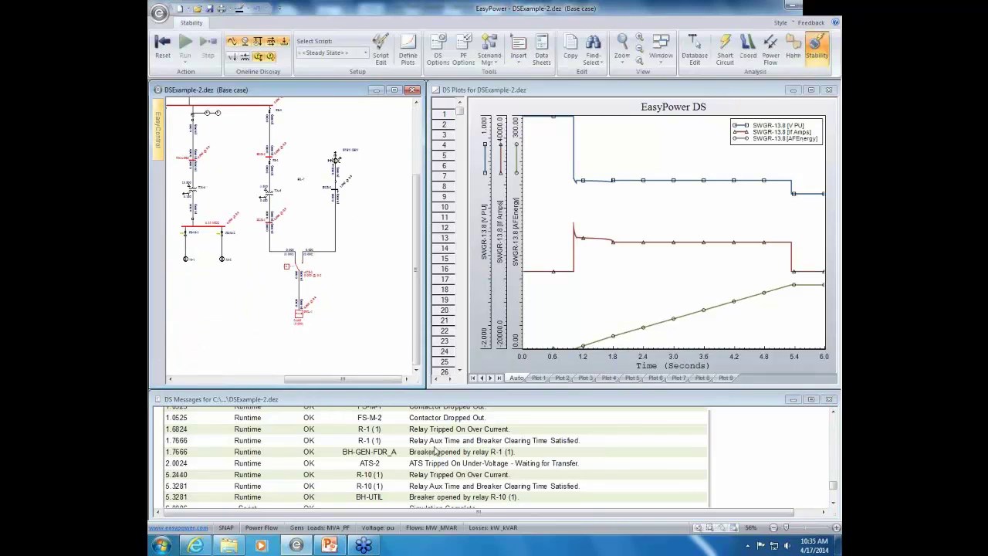
left_click(420, 471)
scroll(402, 469, "down", 2)
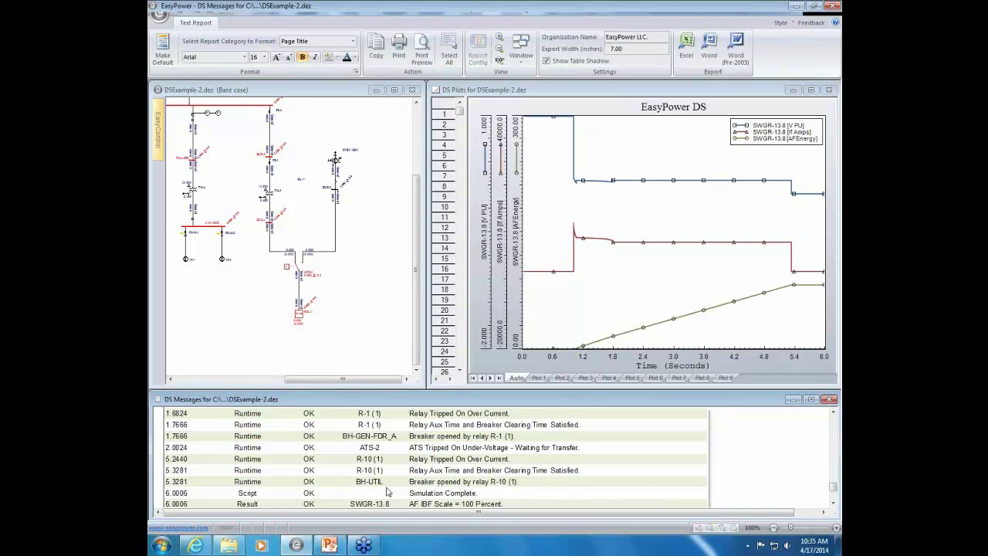
Step: Locate the utility breaker on the one-line, then trace the plot and read the R-10 trip and SWGR-13.8 arc flash results
left_click(245, 237)
scroll(231, 197, "up", 4)
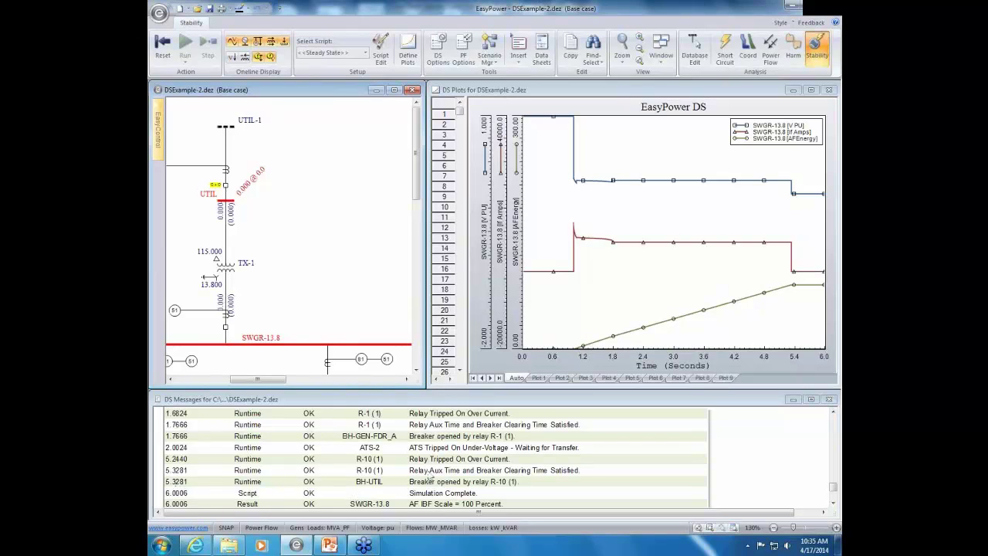
scroll(433, 470, "down", 2)
left_click_drag(753, 279, 554, 301)
left_click(404, 473)
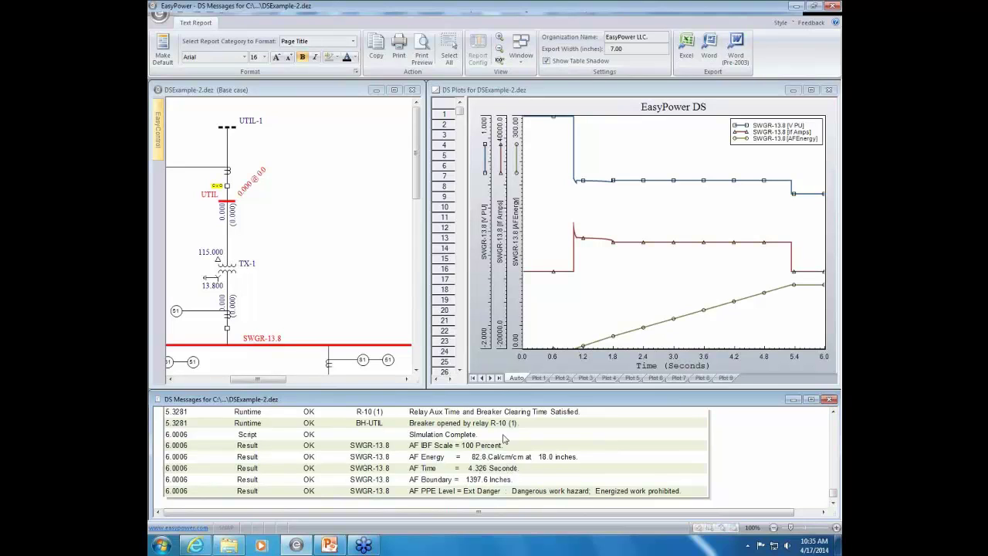
Step: Disable contactor action and ATS action in the dynamic stability control options
left_click(308, 270)
scroll(307, 271, "down", 3)
scroll(254, 183, "up", 4)
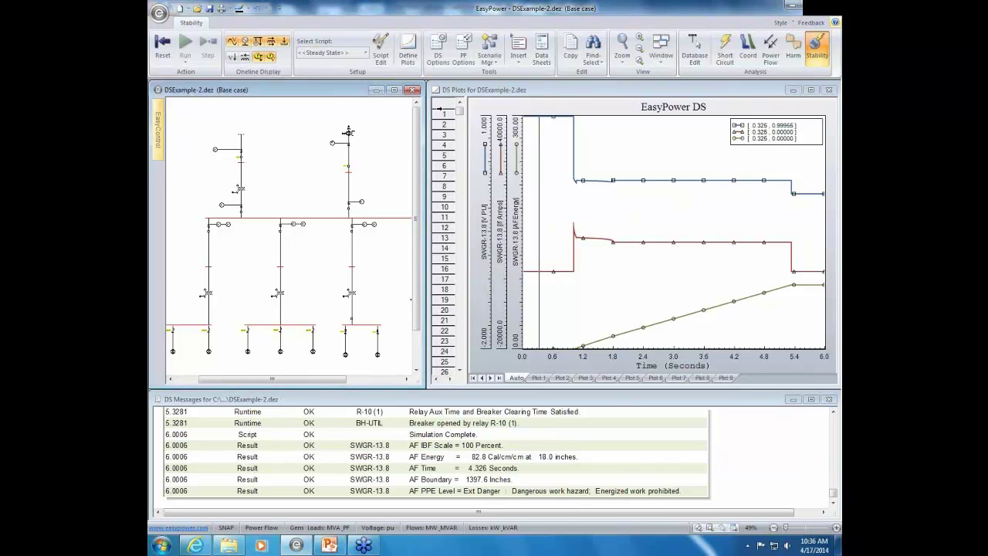
left_click(438, 53)
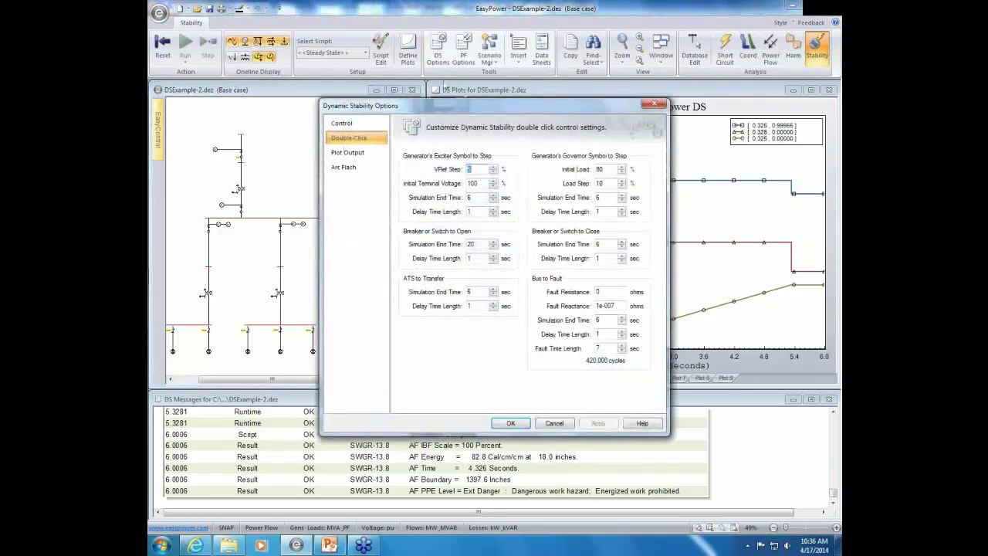
left_click(356, 169)
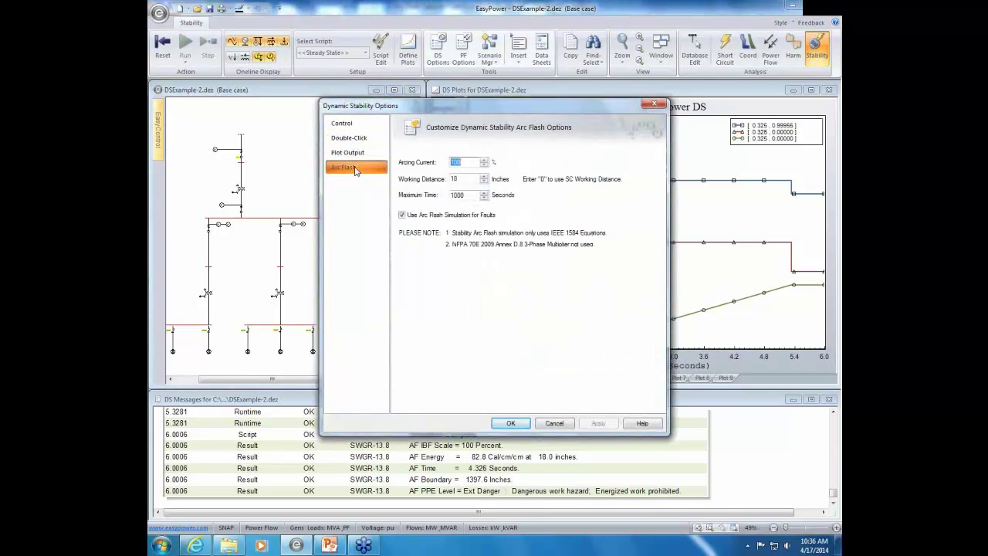
left_click(360, 126)
left_click(409, 214)
left_click(409, 225)
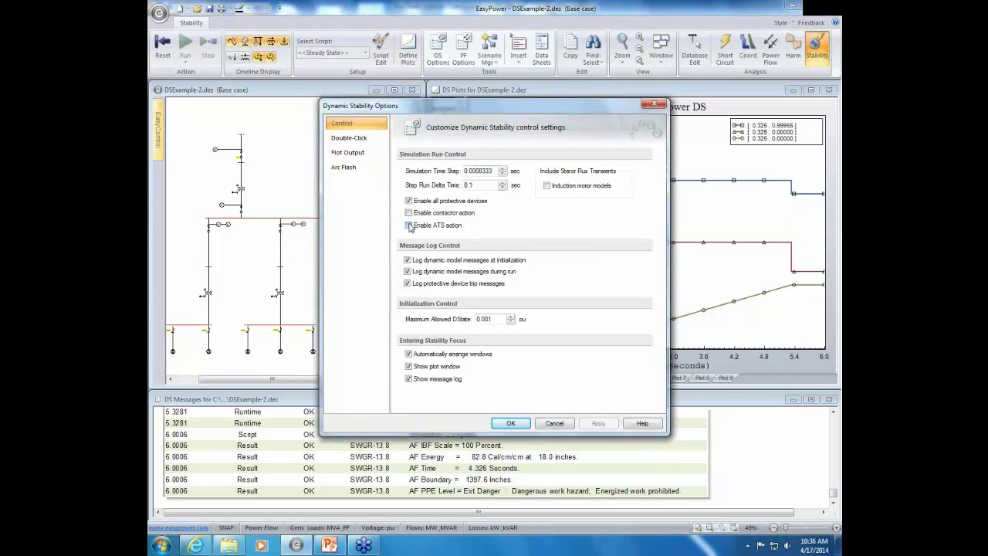
left_click(510, 423)
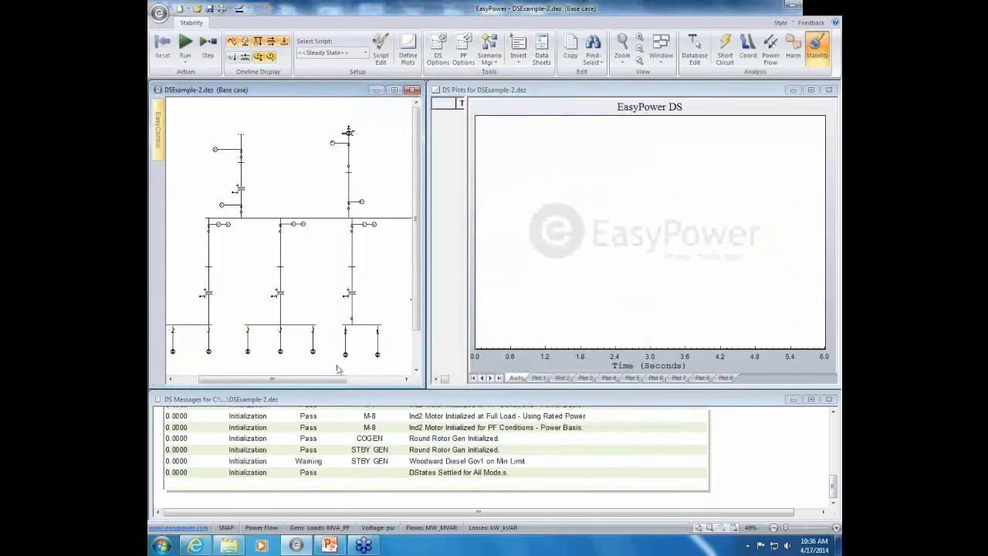
Step: Rerun the bus fault simulation with arc flash on SWGR-13.8
scroll(291, 241, "up", 3)
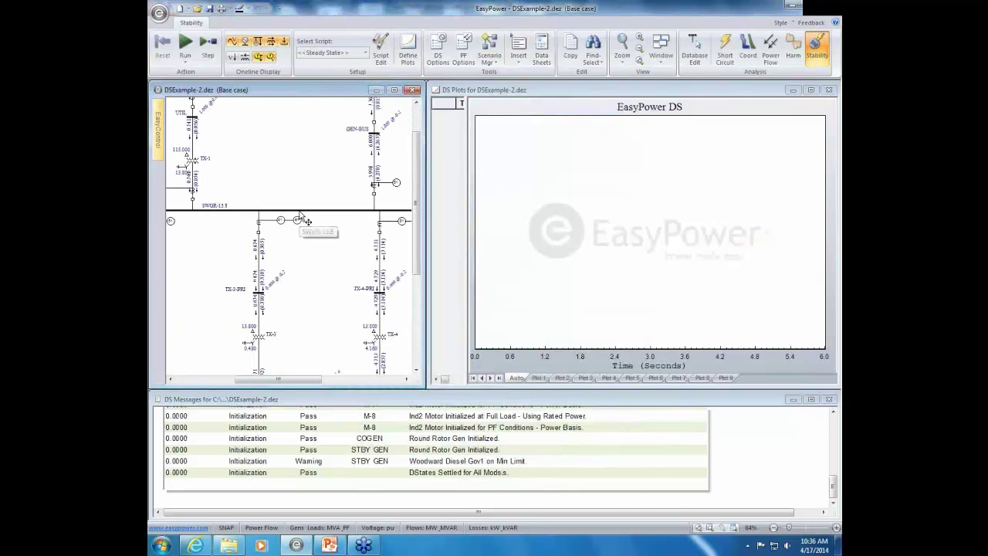
key("F5")
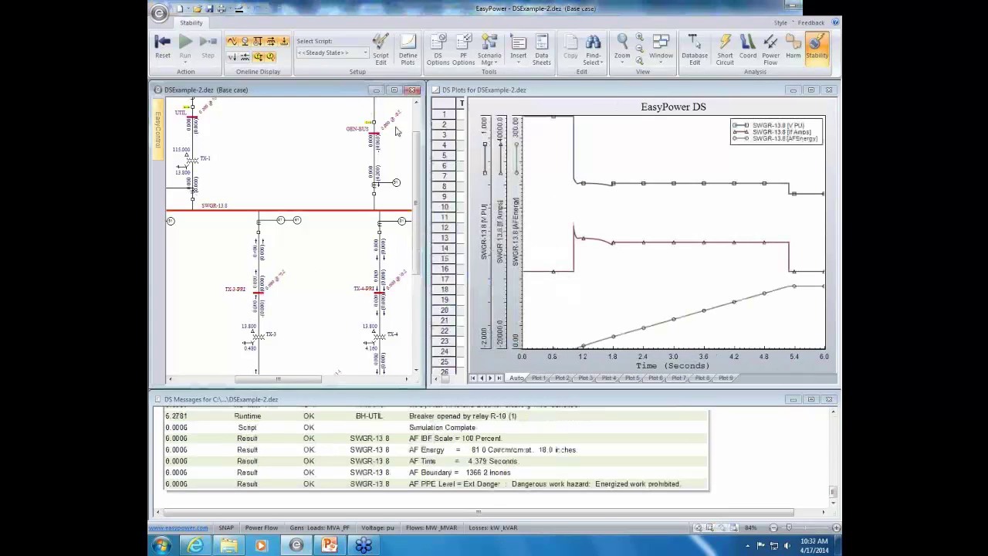
Step: Read the new run's log from the relay pick-ups through the SWGR-13.8 arc flash energy, time and boundary results
left_click(407, 460)
scroll(408, 461, "up", 10)
scroll(406, 463, "down", 2)
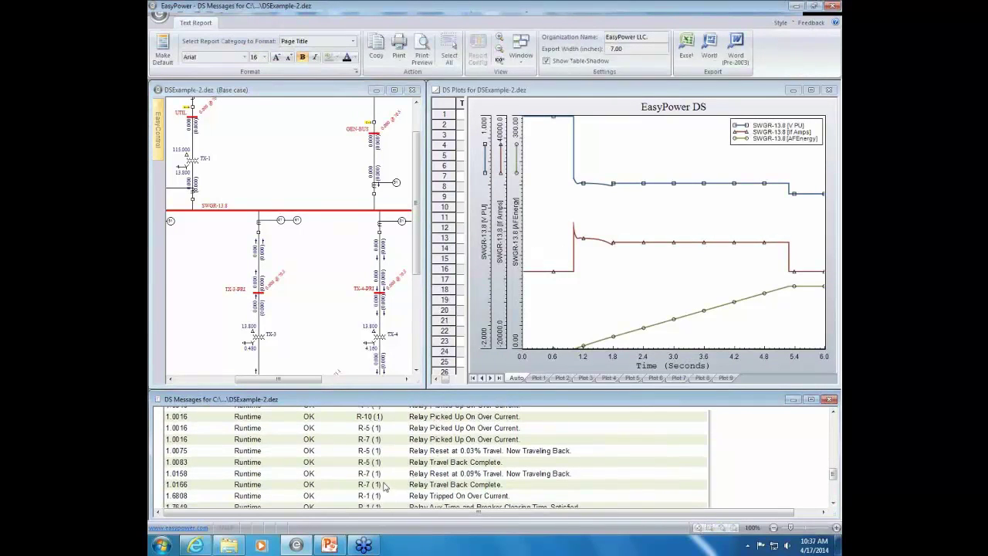
scroll(382, 456, "down", 2)
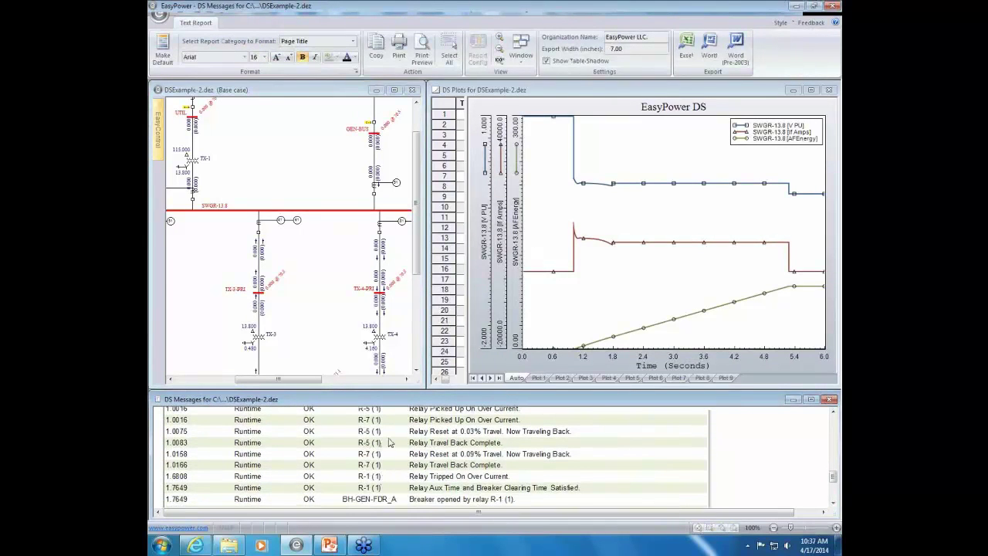
scroll(379, 446, "down", 5)
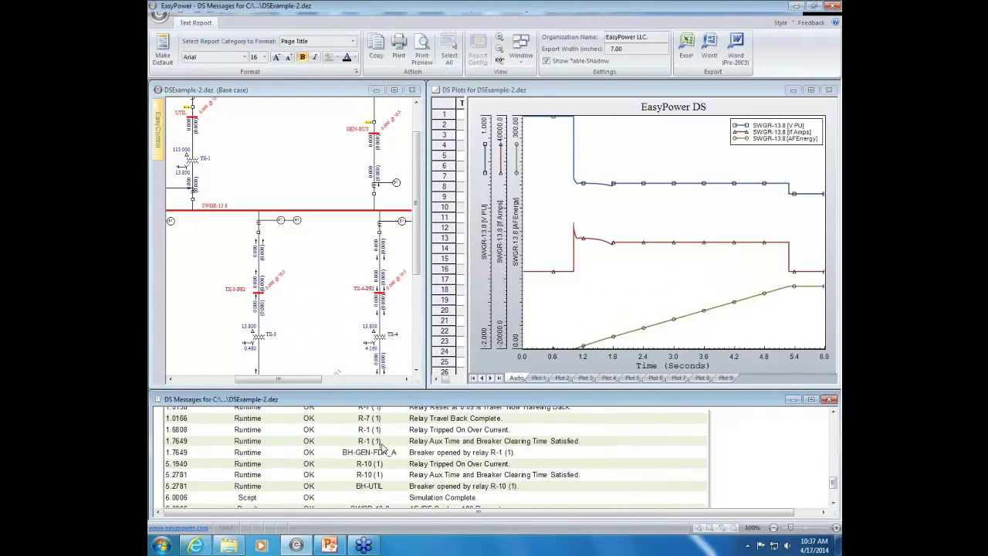
scroll(380, 470, "down", 4)
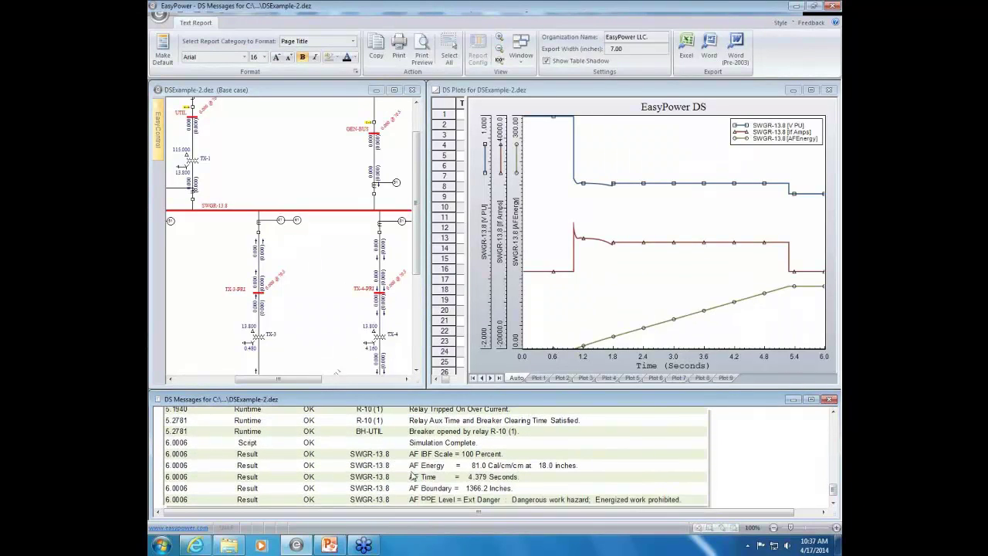
scroll(396, 466, "down", 2)
Step: Examine the one-line from the motor loads and transformers below SWGR-13.8 up to the utility and cogeneration sources and relays
left_click(314, 265)
left_click_drag(314, 266, 302, 129)
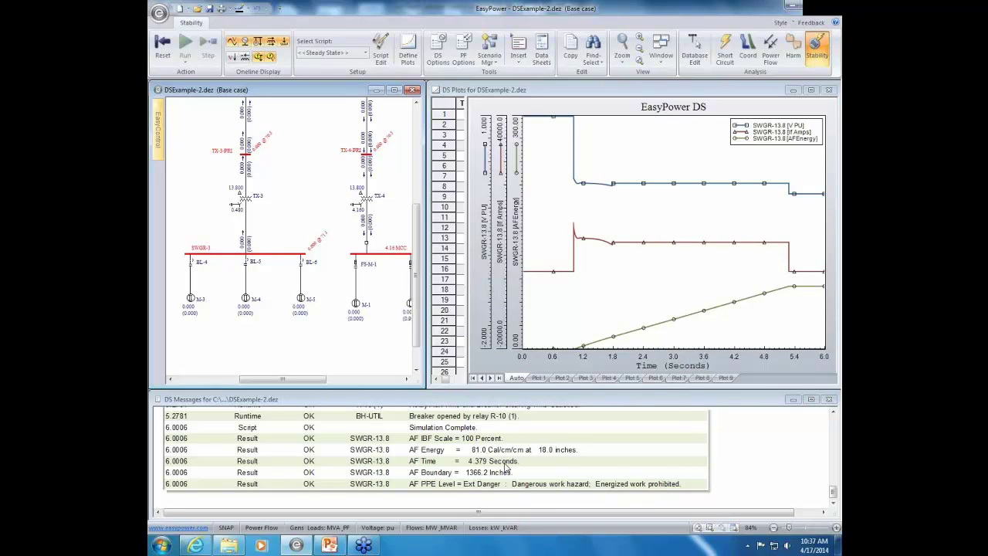
scroll(322, 312, "up", 4)
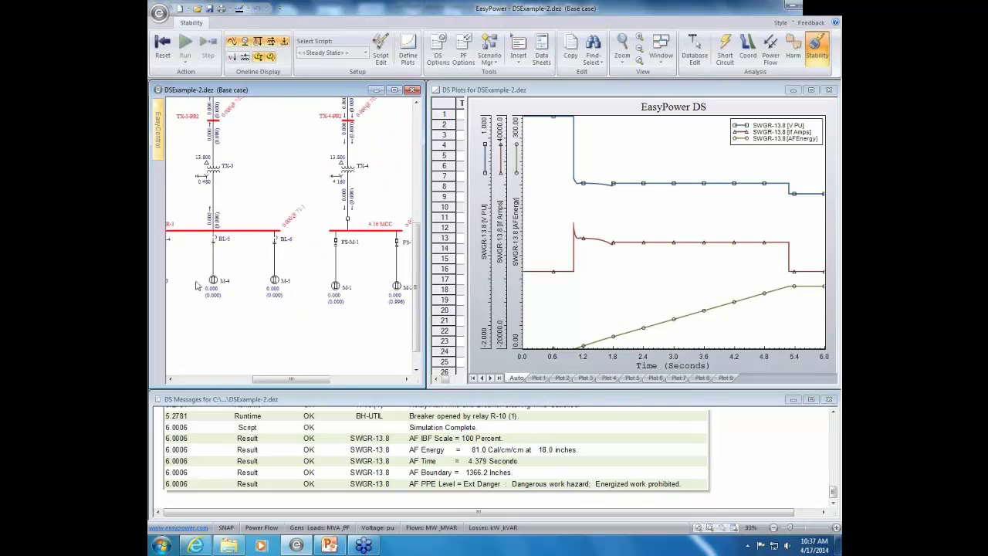
scroll(322, 312, "down", 3)
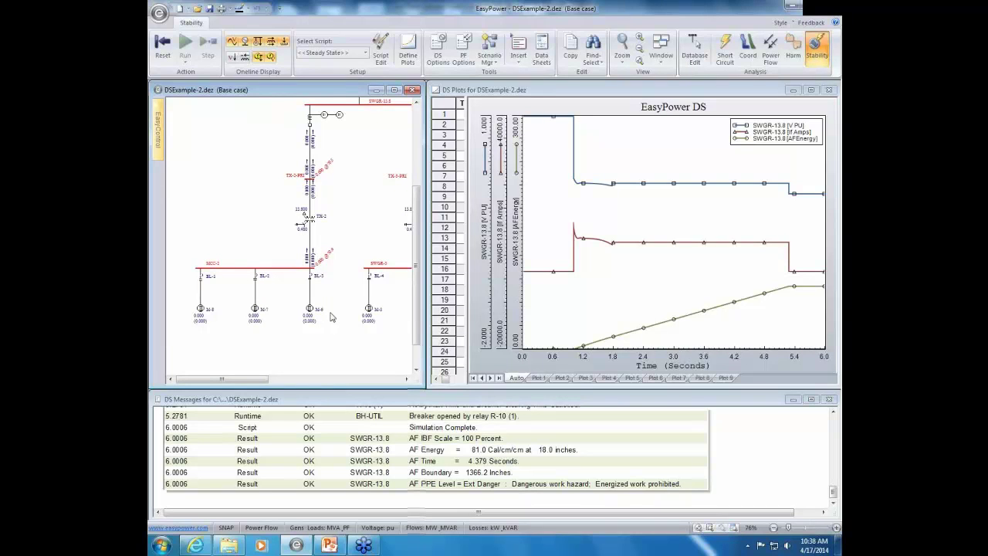
left_click_drag(383, 339, 263, 344)
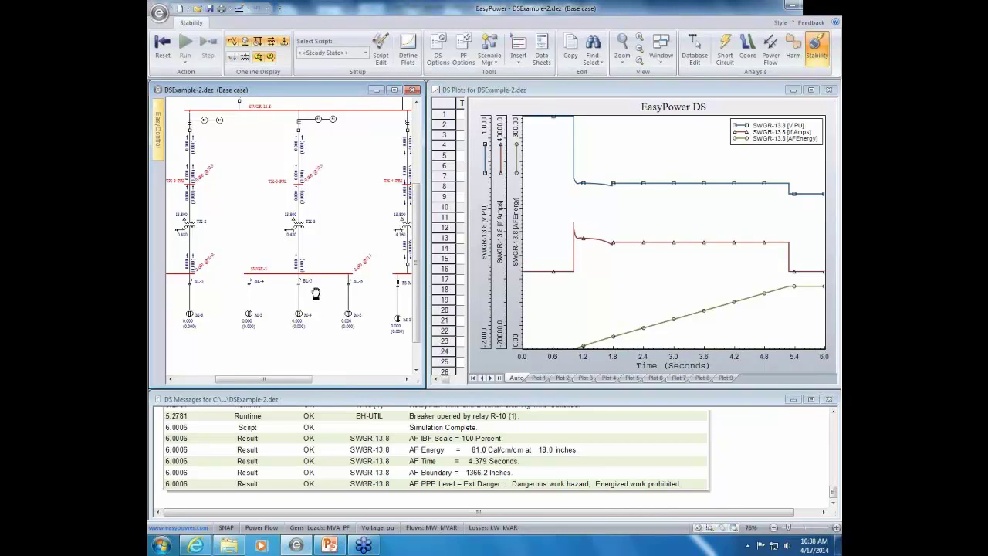
left_click_drag(318, 295, 335, 332)
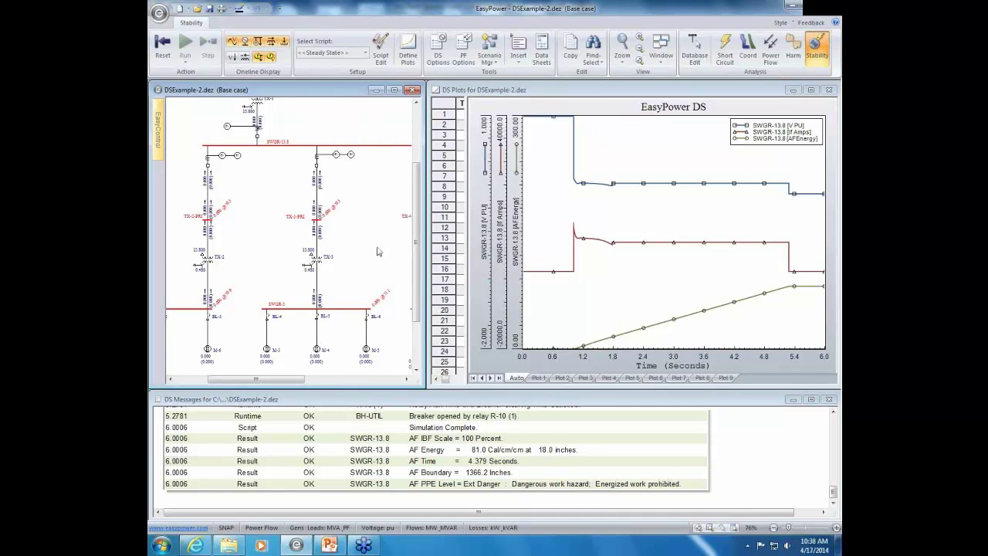
scroll(380, 252, "down", 3)
scroll(298, 259, "up", 5)
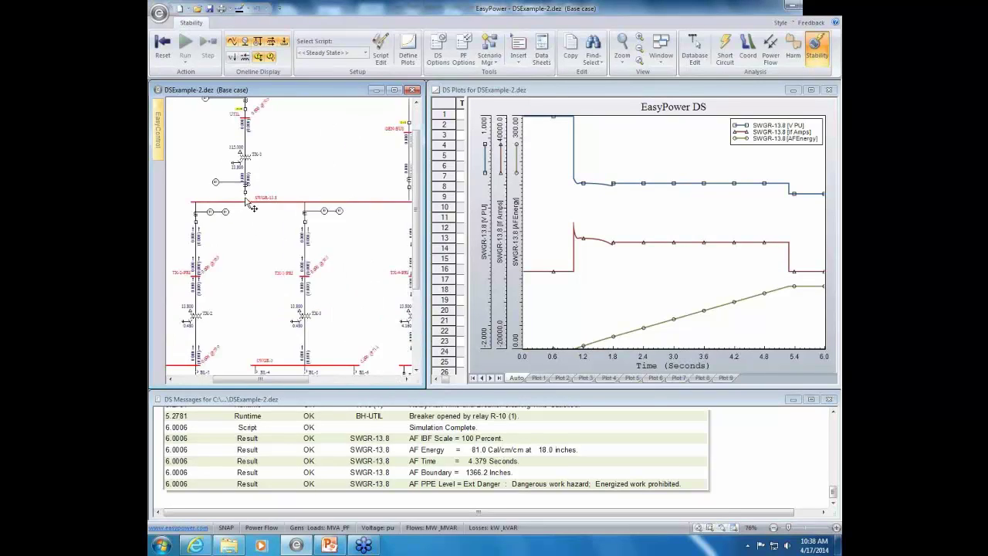
left_click_drag(286, 181, 248, 232)
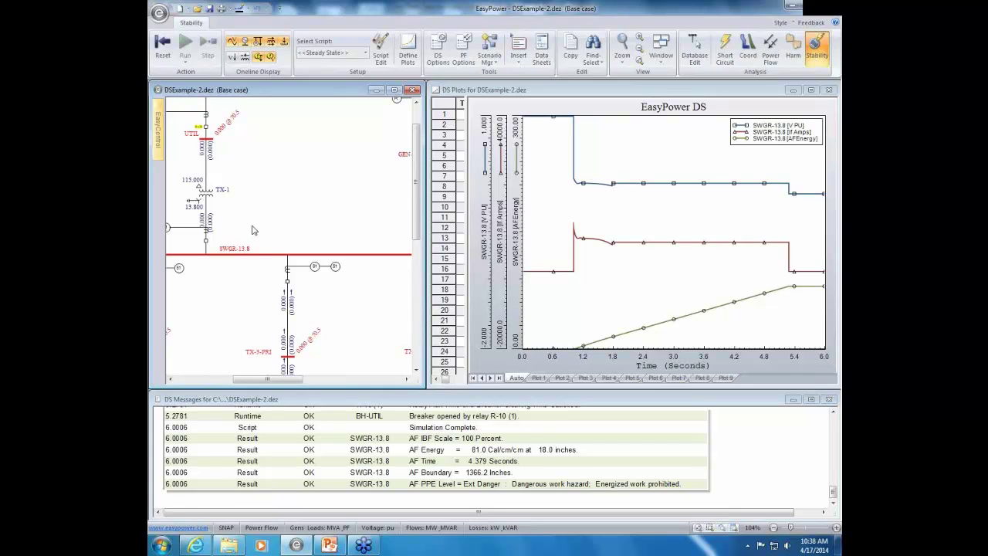
left_click_drag(235, 231, 280, 229)
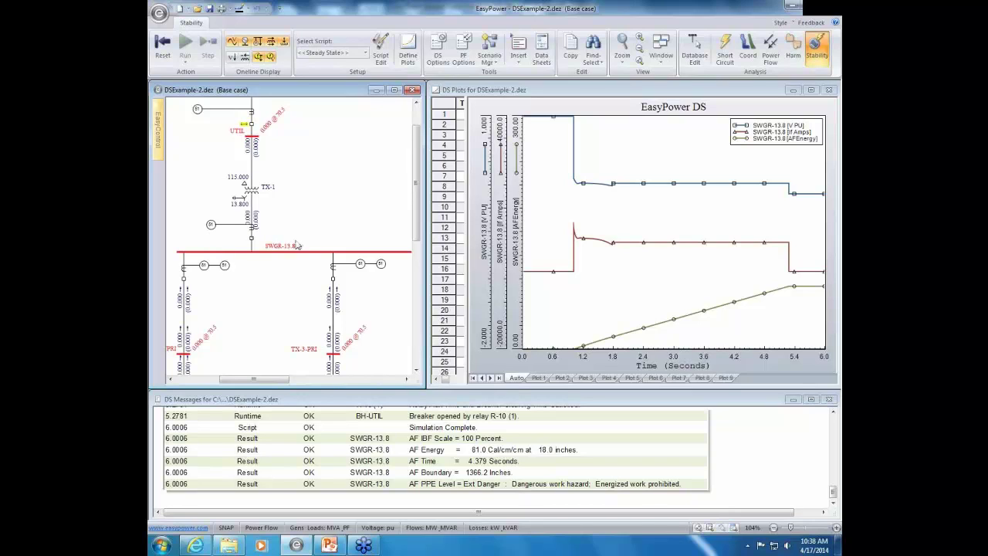
scroll(327, 226, "down", 2)
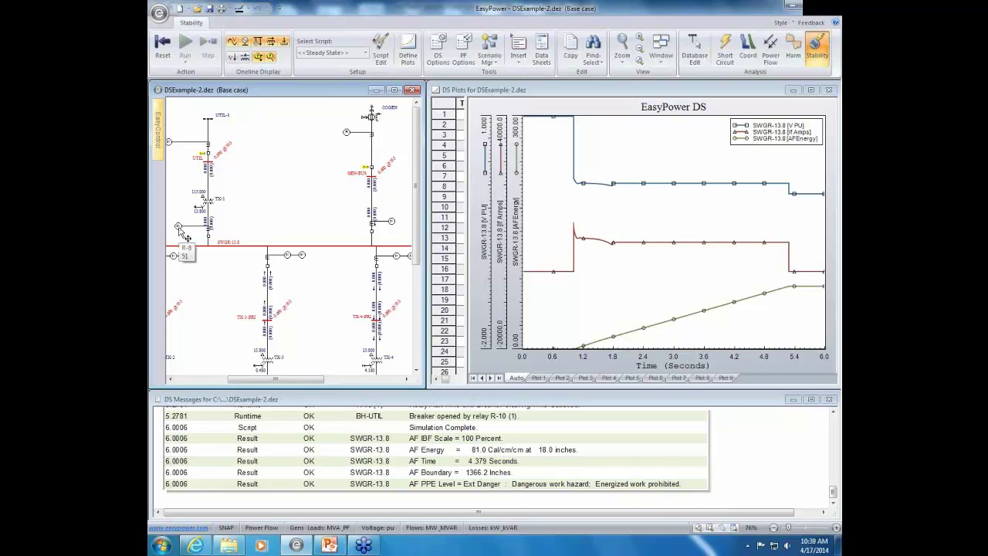
scroll(318, 233, "down", 2)
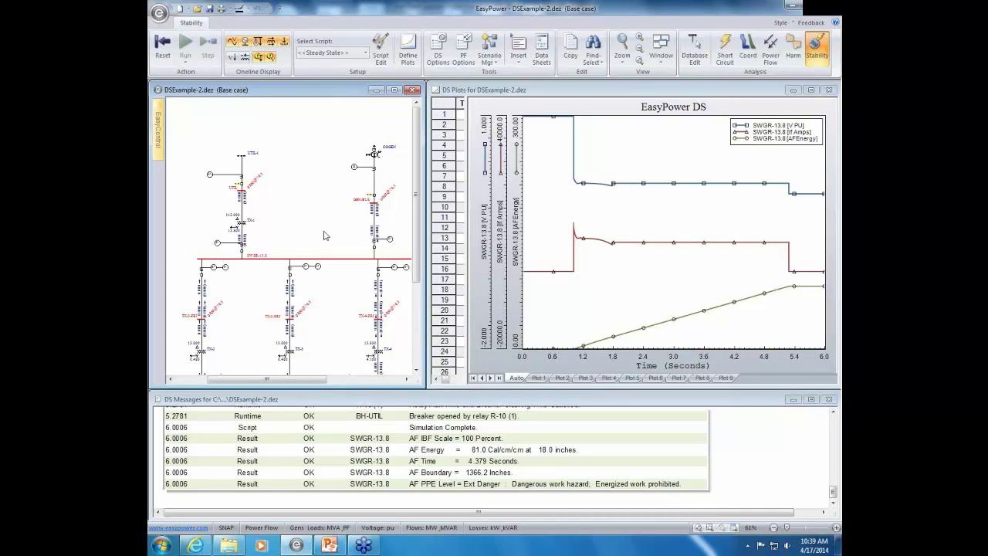
Step: Return to database editing with the one-line maximized, and switch to PowerPoint to show the slide on arc flash calculations using the integrate method
left_click(695, 63)
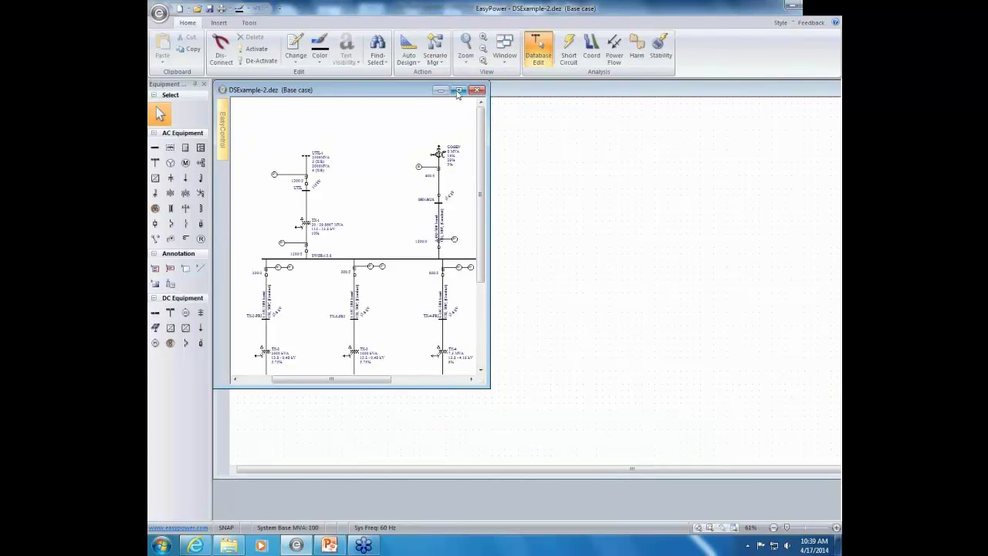
left_click(462, 91)
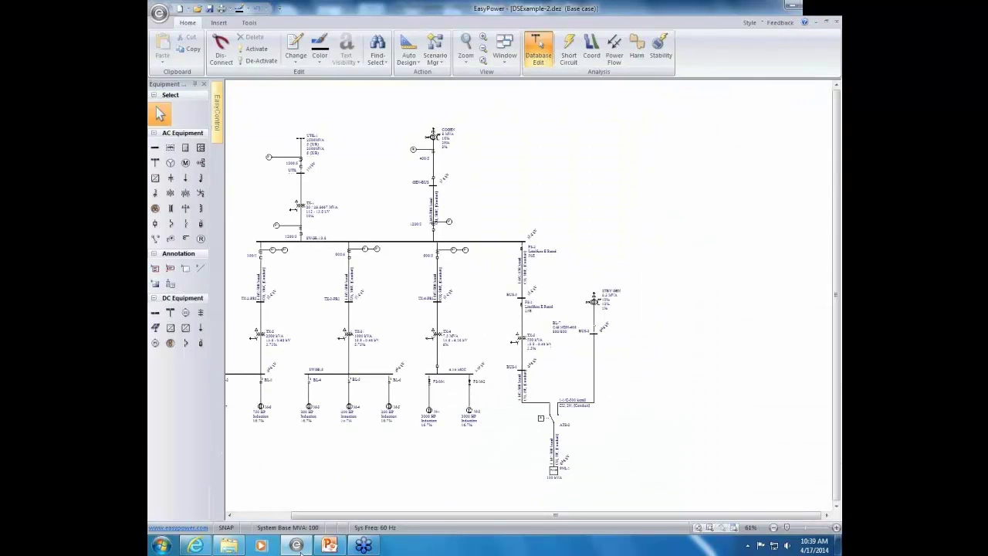
left_click(328, 546)
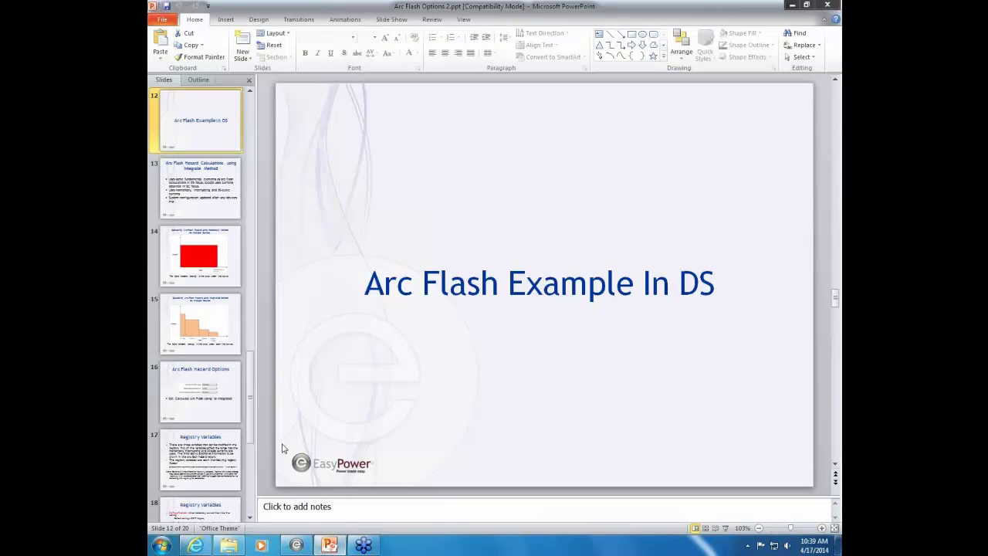
left_click(201, 209)
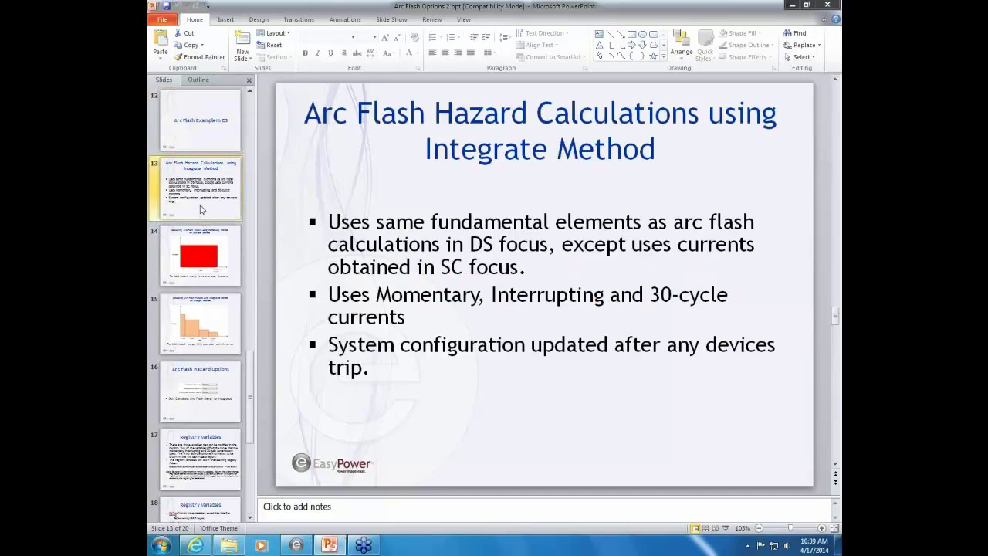
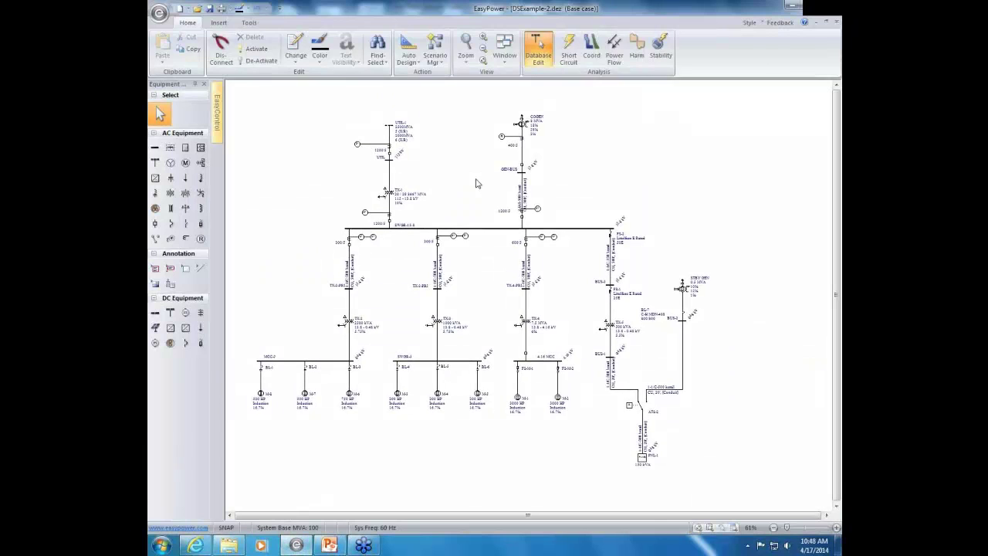
Step: In the short circuit options, set the arc flash hazard calculation to use Integrated currents
left_click(577, 54)
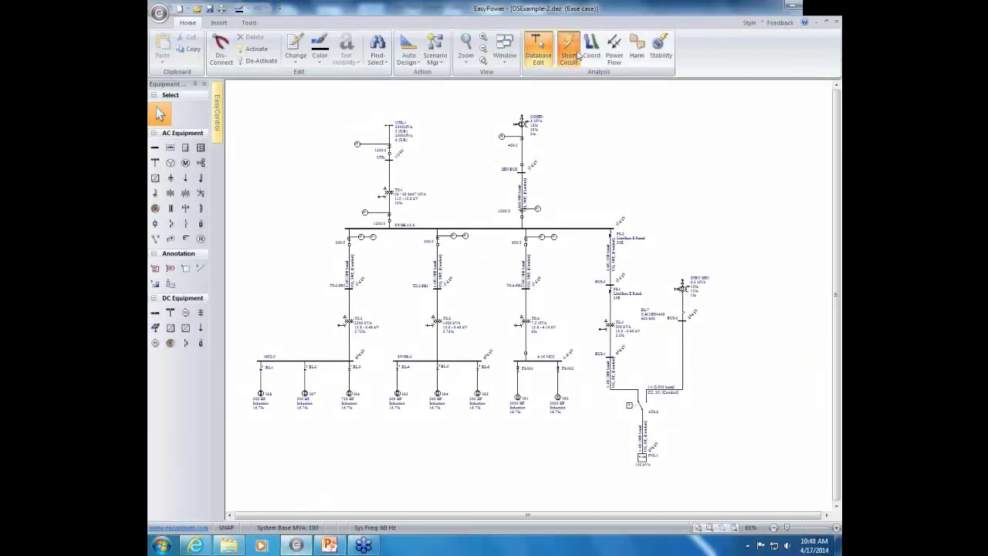
left_click(352, 60)
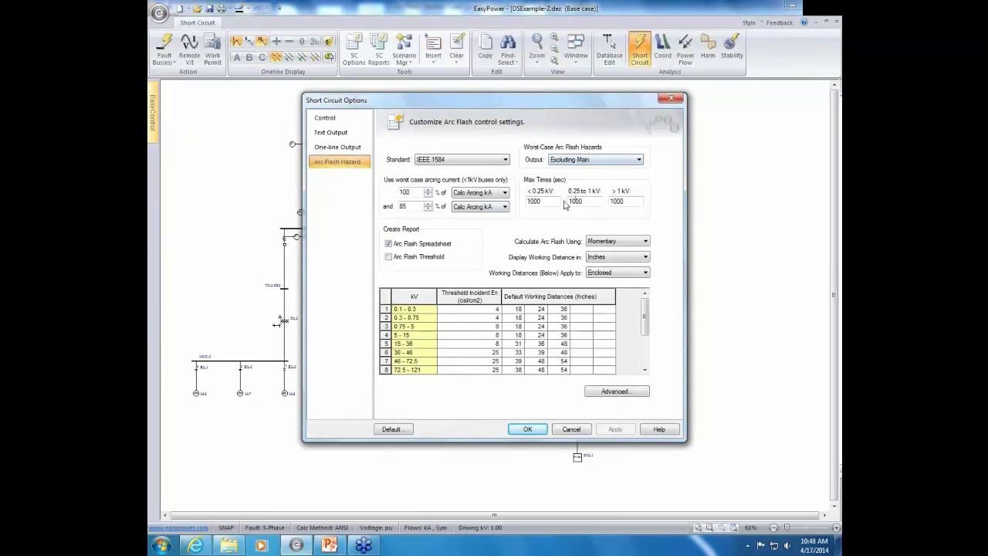
left_click(626, 244)
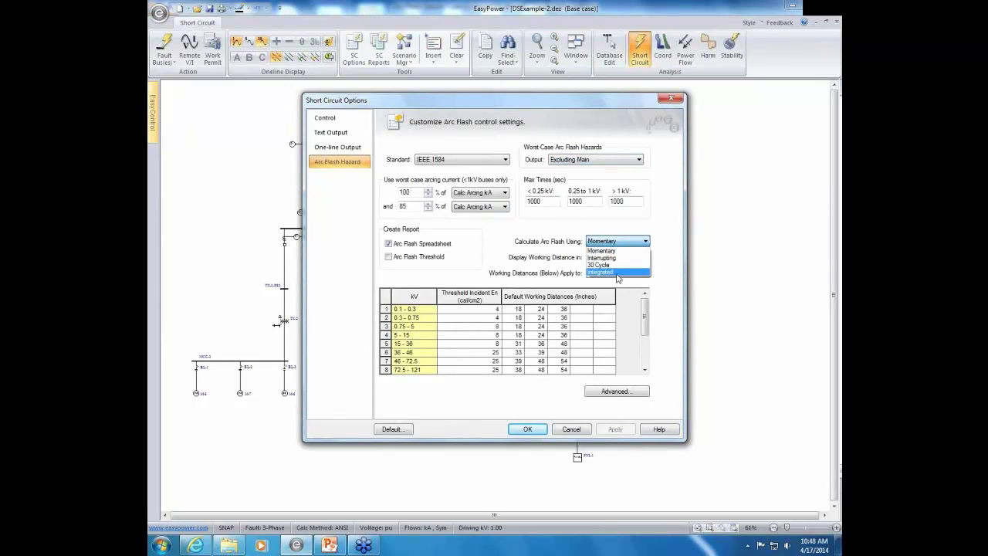
left_click(618, 273)
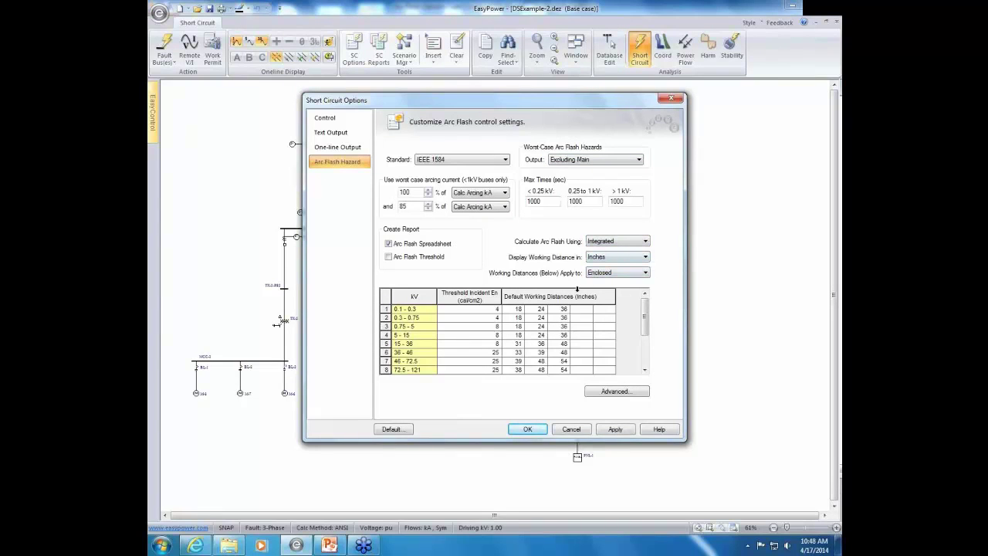
left_click(531, 433)
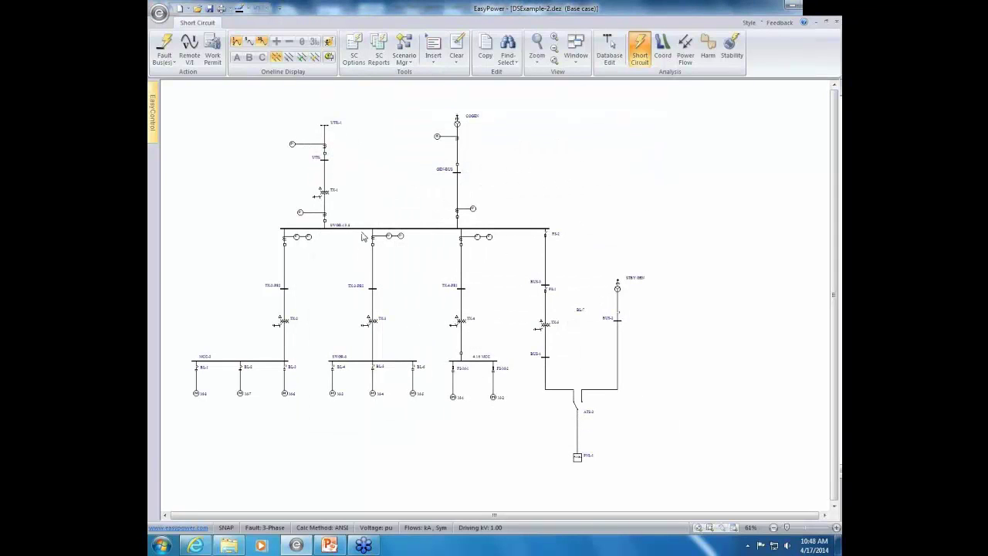
Step: Fault the SWGR-3 bus in short circuit analysis and narrow the fault current columns of the arc flash hazard report
double_click(367, 363)
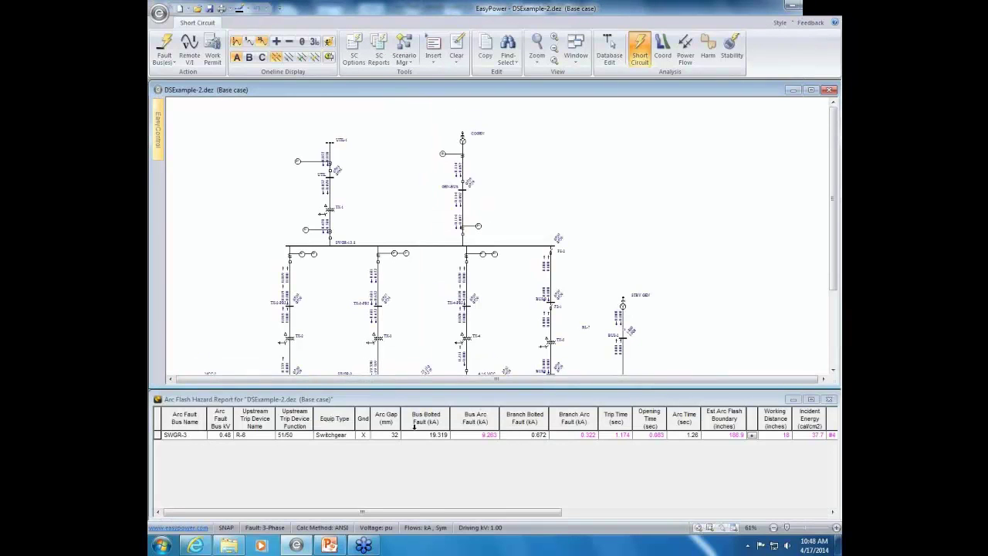
left_click(444, 423)
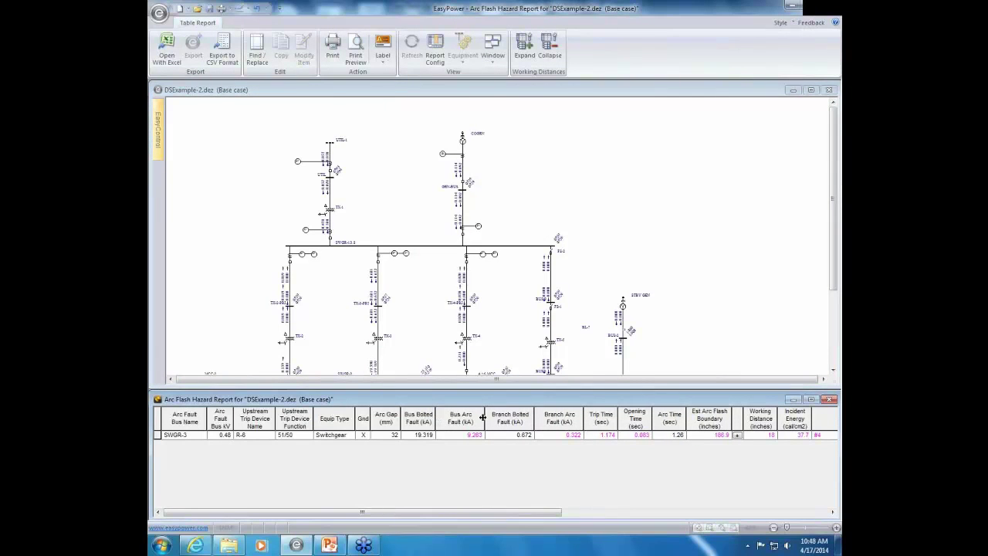
left_click_drag(485, 416, 475, 417)
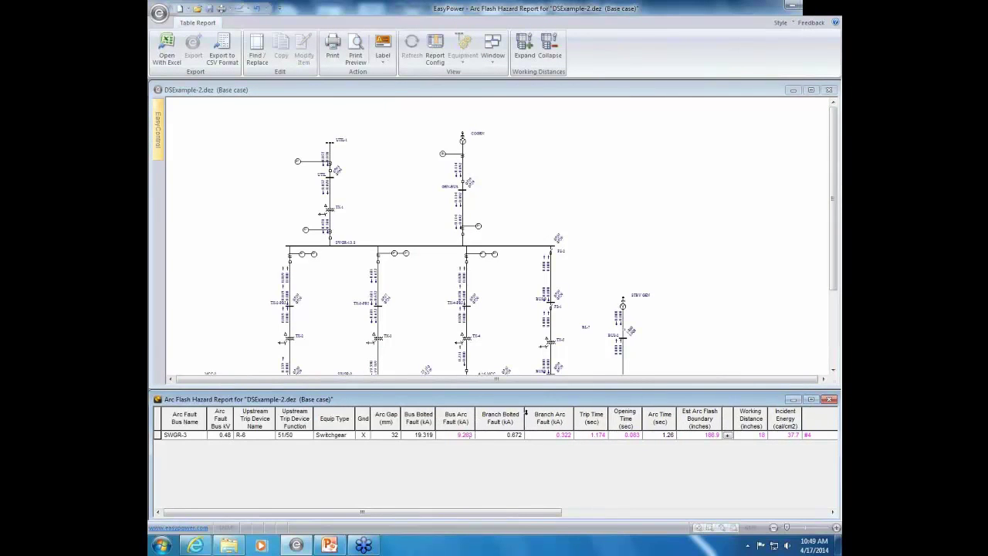
left_click_drag(575, 417, 569, 417)
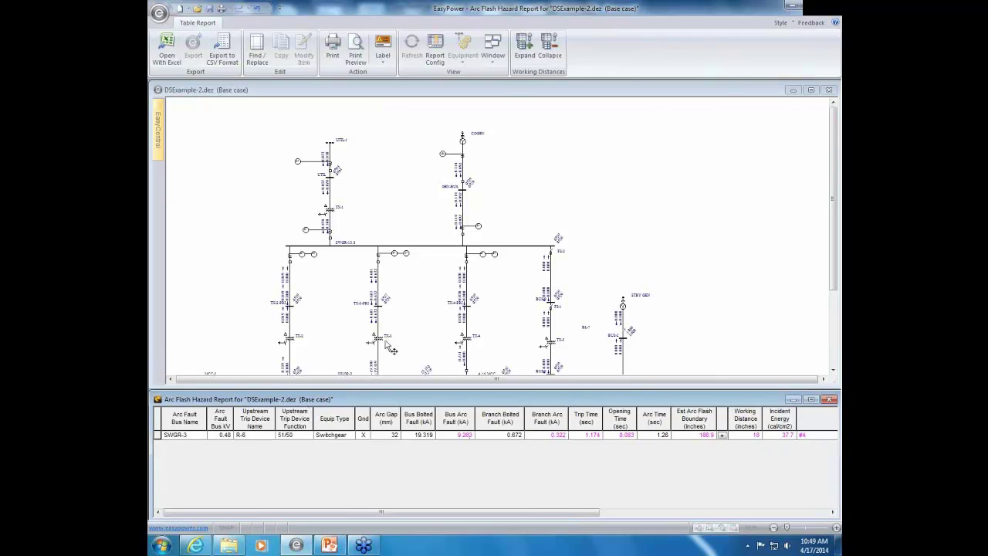
Step: Bring SWGR-3 into view on the one-line and read its bolted and arcing bus fault currents in the hazard report
left_click_drag(417, 337, 415, 258)
scroll(414, 258, "up", 4)
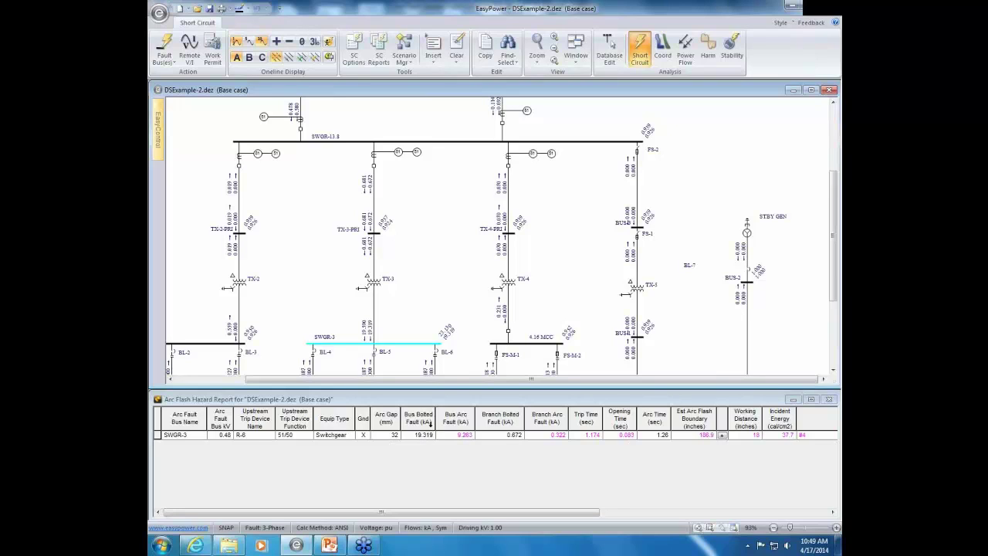
left_click(412, 435)
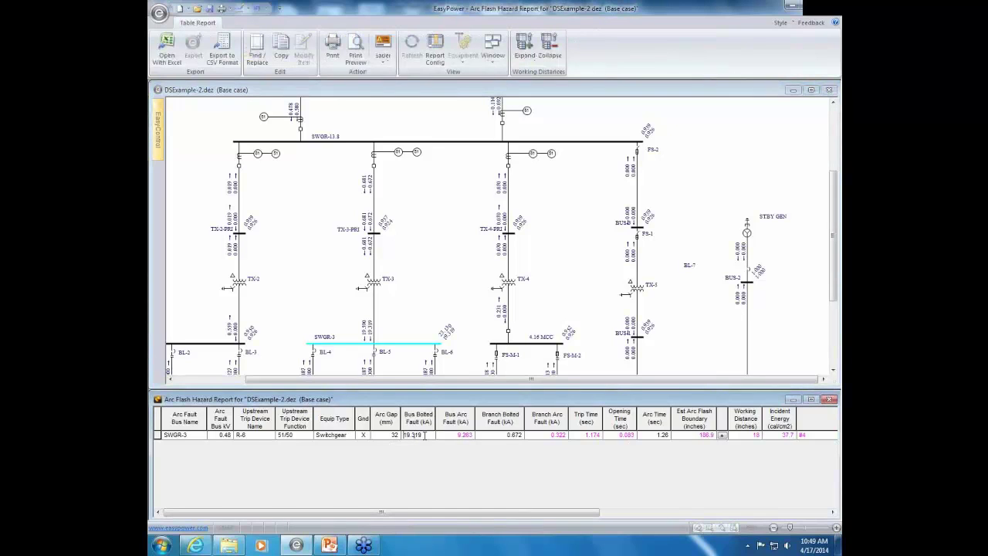
left_click(452, 438)
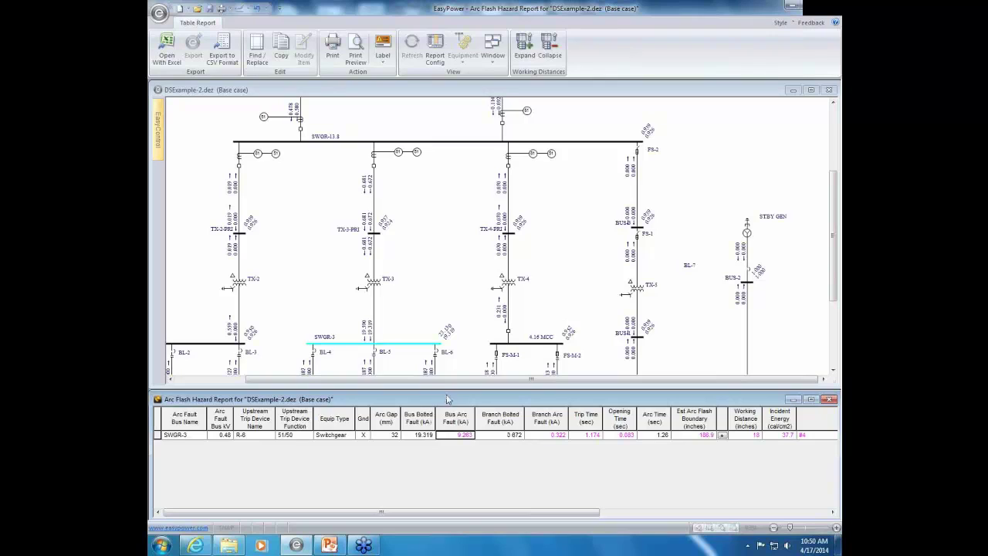
Step: Fault the SWGR-13.8 bus to produce its arc flash hazard report
left_click(424, 328)
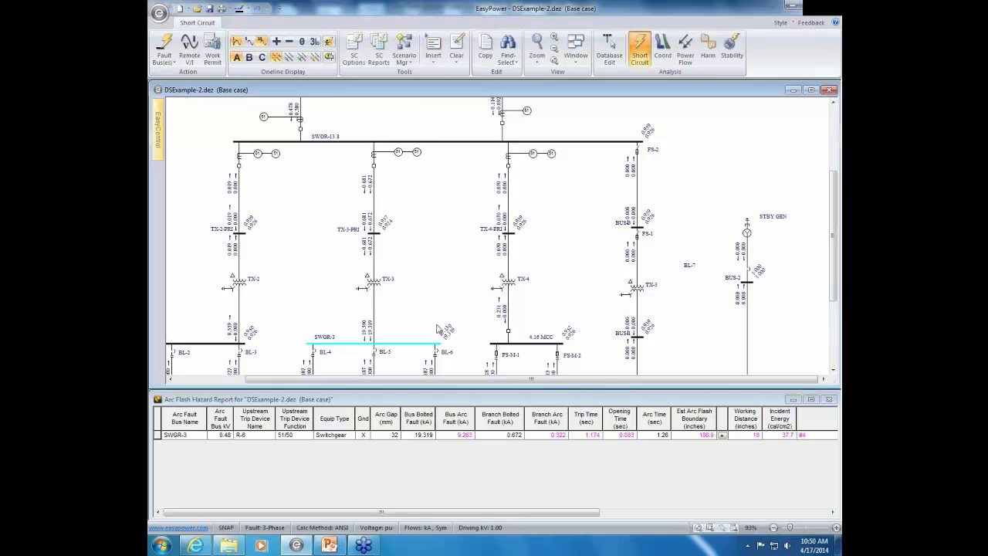
left_click_drag(438, 329, 466, 365)
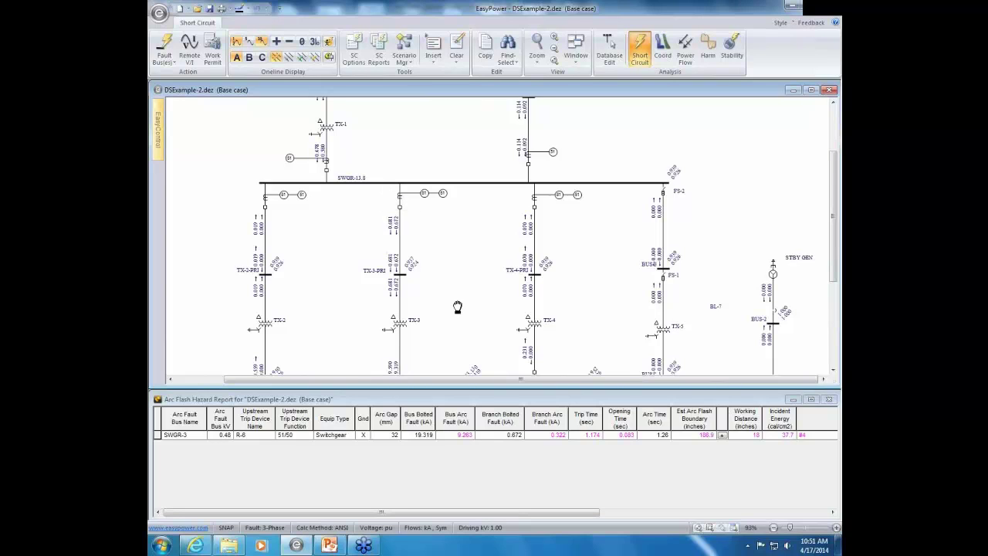
left_click_drag(456, 309, 462, 255)
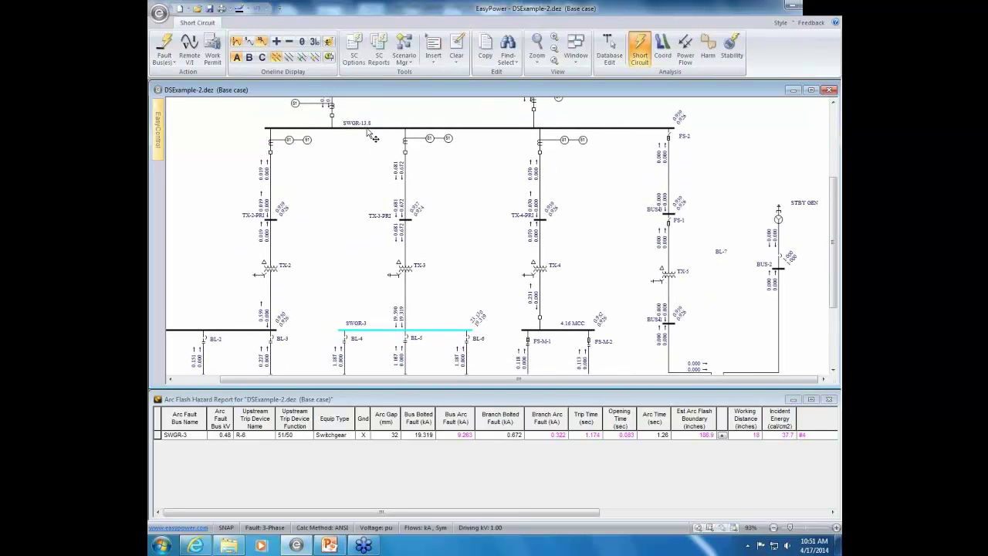
left_click_drag(382, 139, 386, 217)
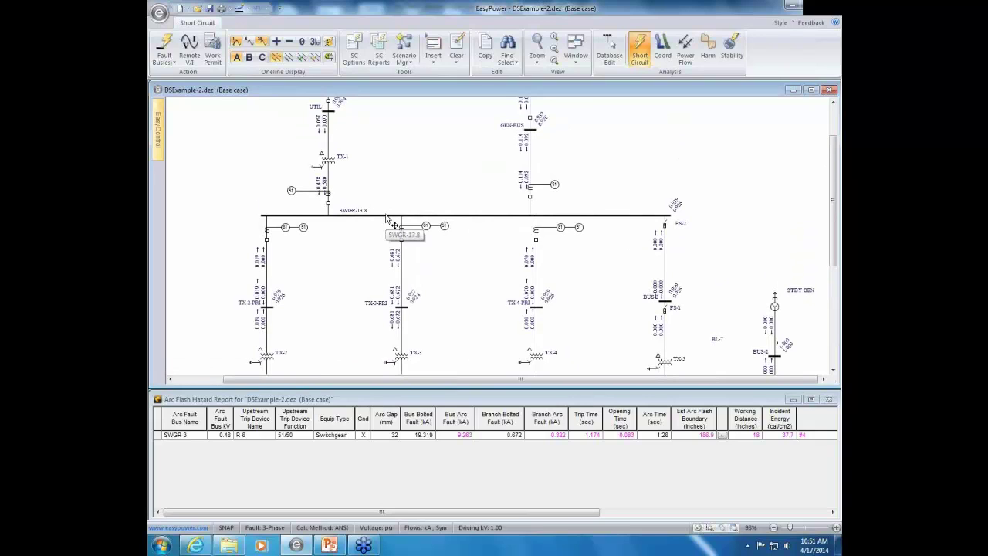
left_click(386, 218)
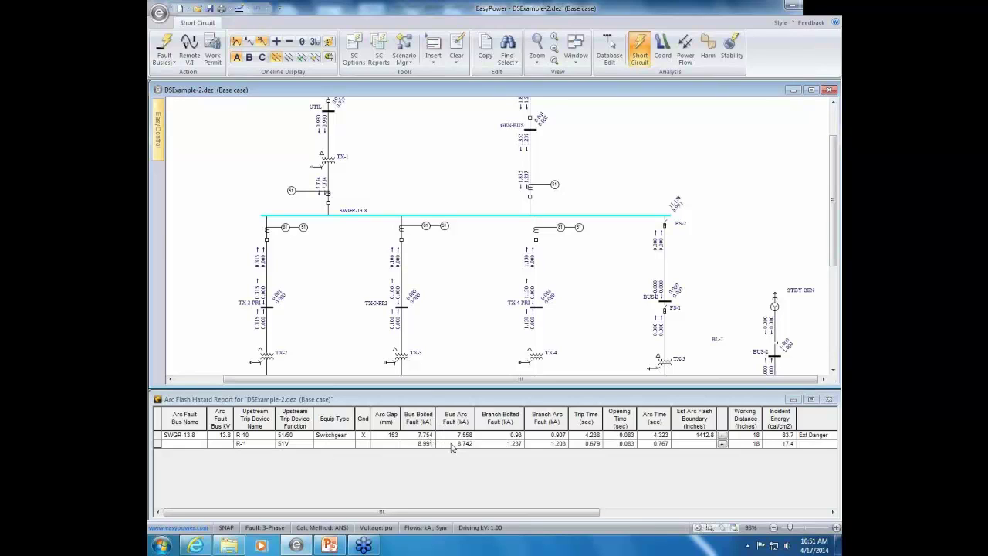
Step: Read the SWGR-13.8 report rows for both upstream trip devices and compare their bolted fault currents with the source branches on the one-line
left_click(251, 446)
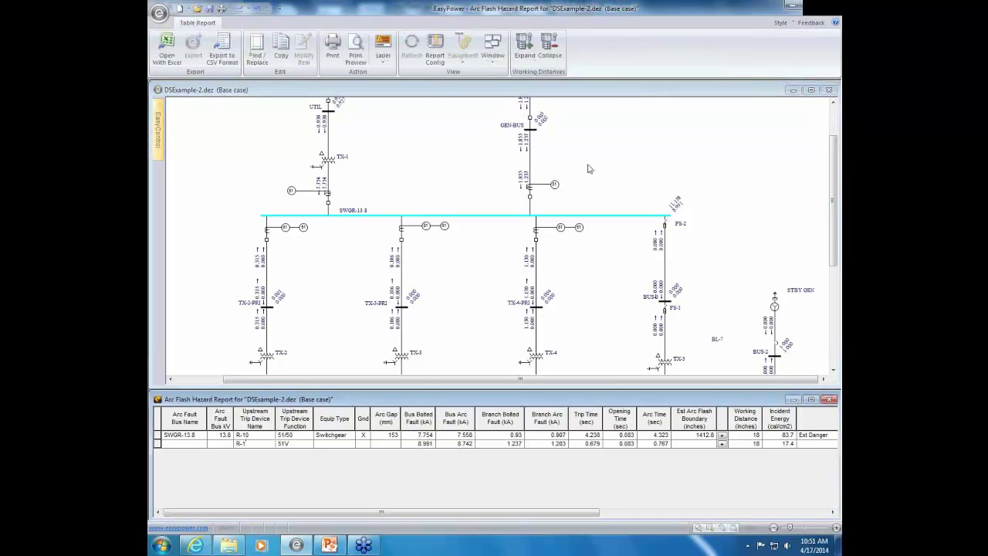
left_click_drag(585, 148, 614, 233)
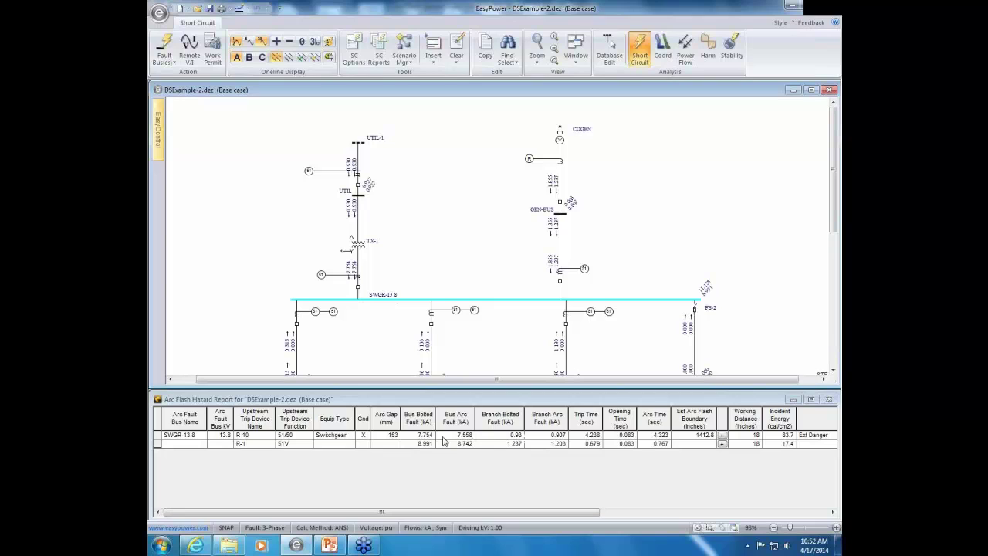
left_click(414, 437)
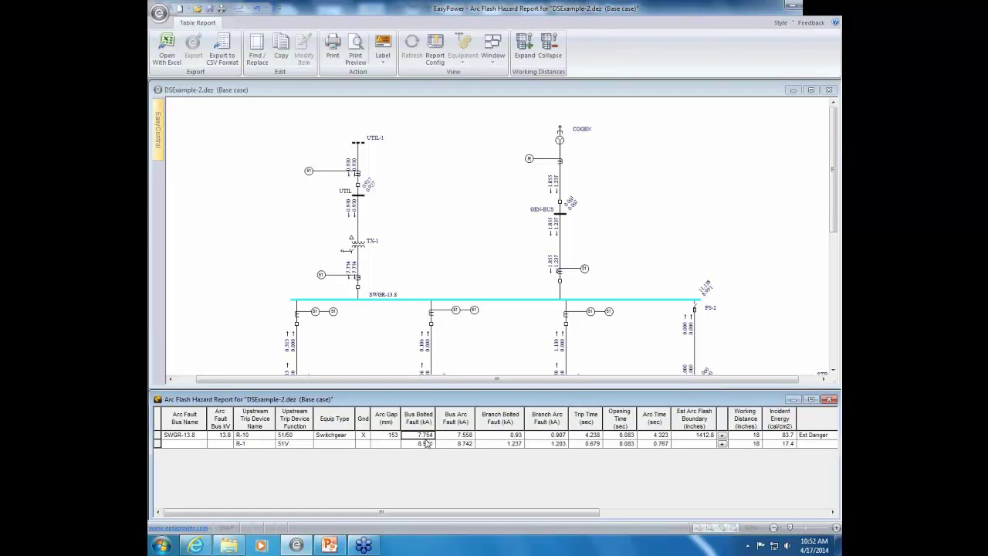
Step: Compare the bus bolted and bus arc fault currents of the R-10 and R-1 rows in the SWGR-13.8 report
left_click(416, 445)
left_click(456, 444)
left_click(413, 435)
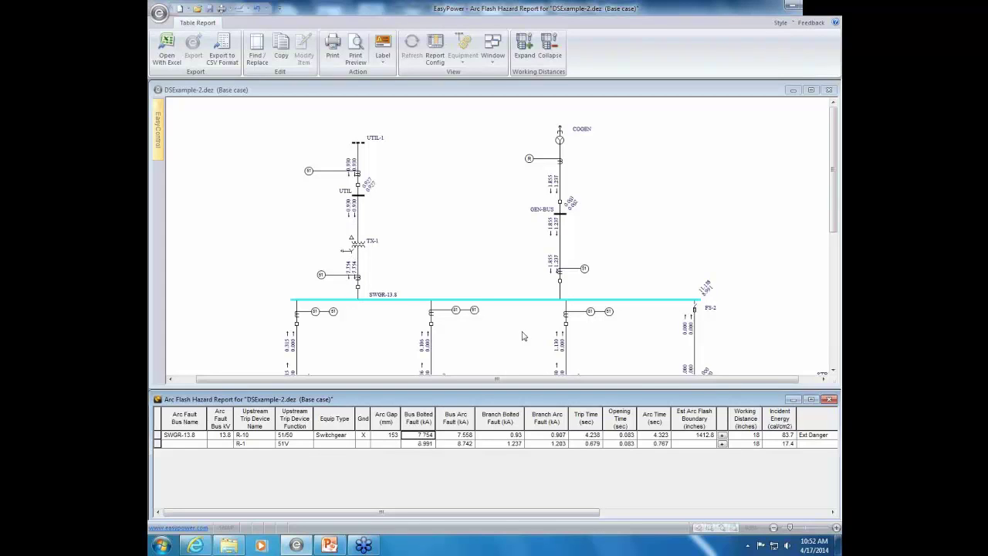
Step: Open and reclose the cogenerator breaker above GEN-BUS to see its effect, and read the branch bolted and arc fault currents in the report
left_click(569, 211)
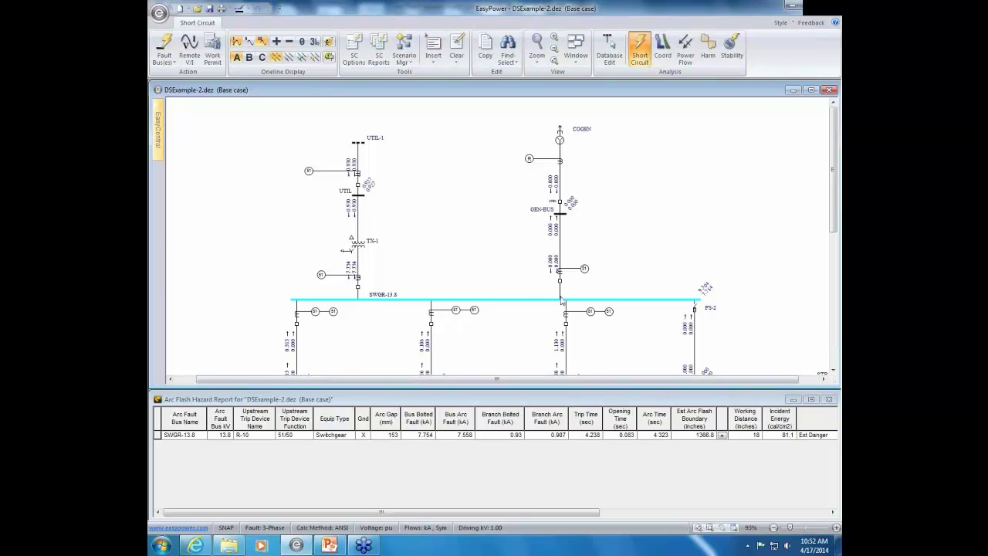
left_click(565, 212)
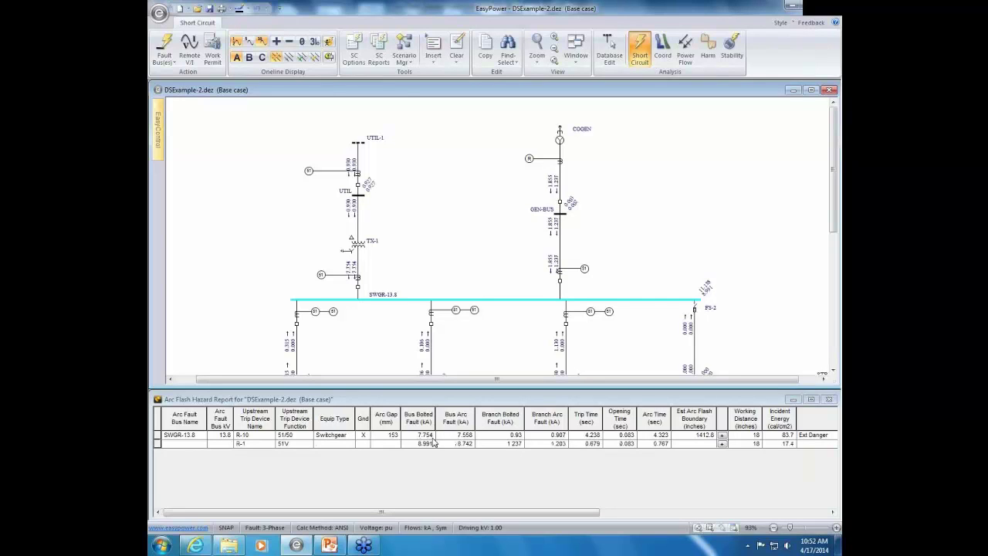
left_click(509, 439)
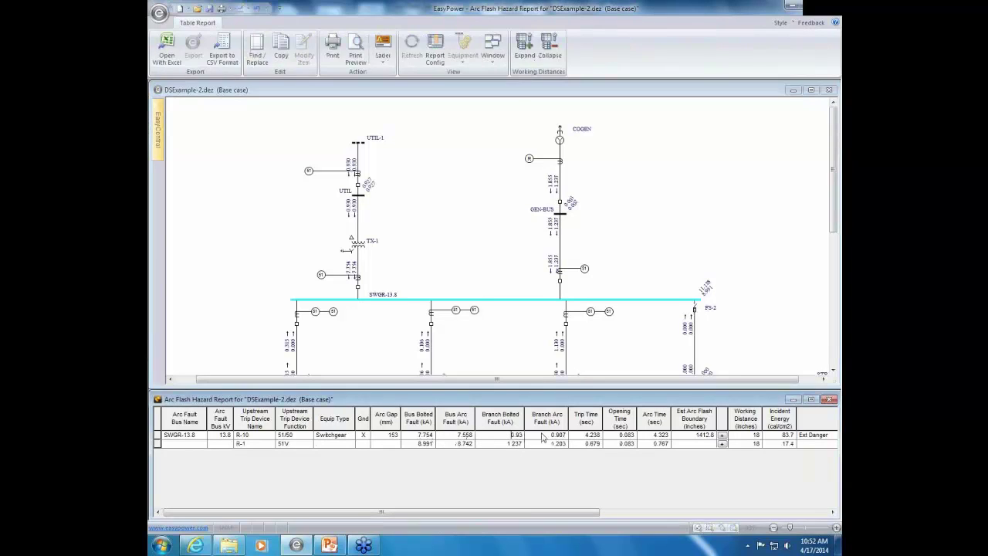
left_click(544, 436)
left_click(517, 287)
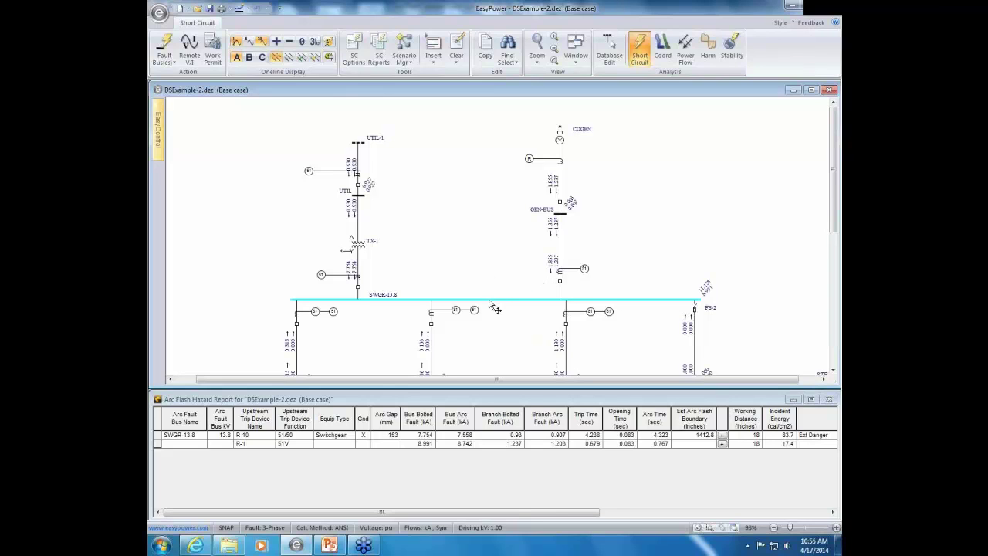
Step: Change the arc flash calculation method to Momentary and fault the SWGR-13.8 bus to produce its hazard report
left_click(352, 47)
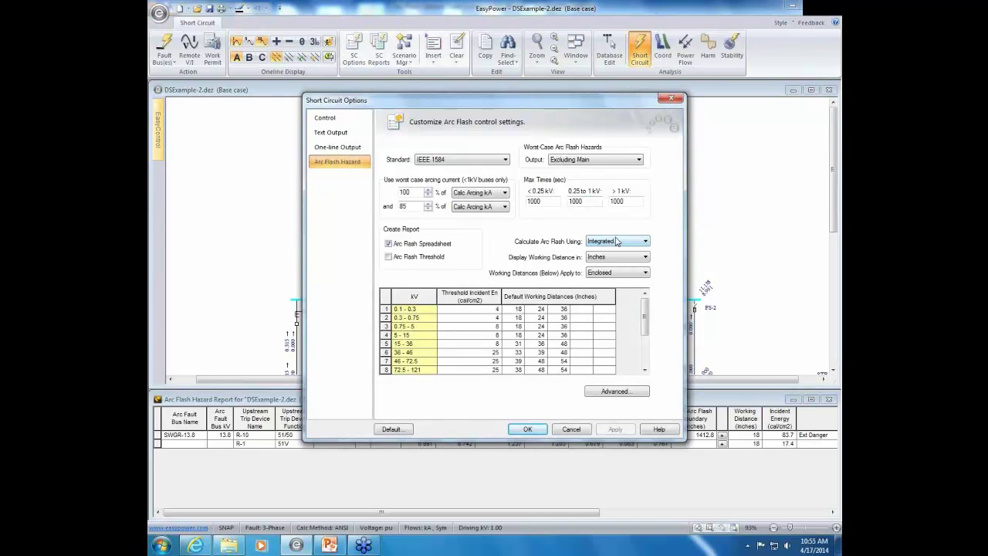
left_click(616, 241)
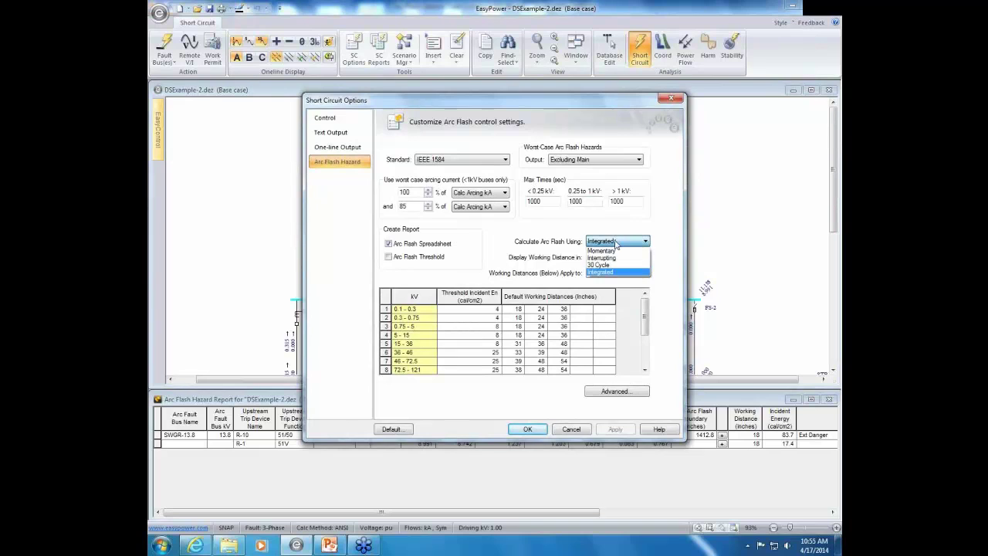
left_click(613, 251)
left_click(528, 429)
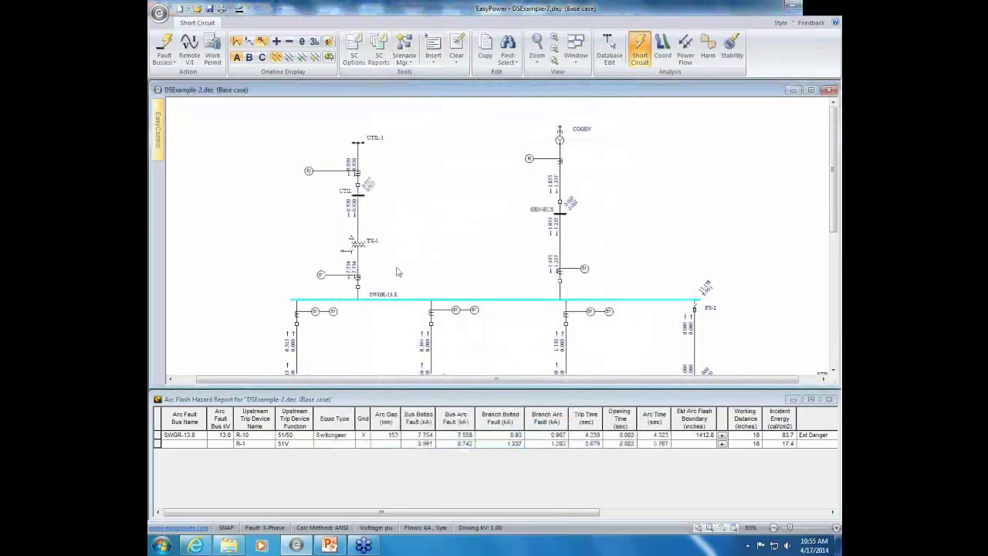
left_click_drag(444, 295, 440, 199)
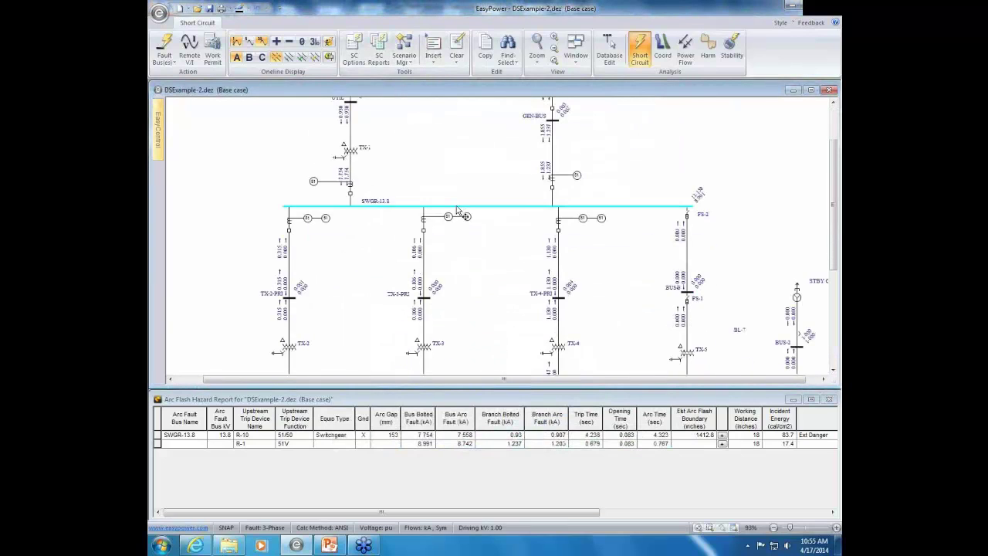
left_click(456, 207)
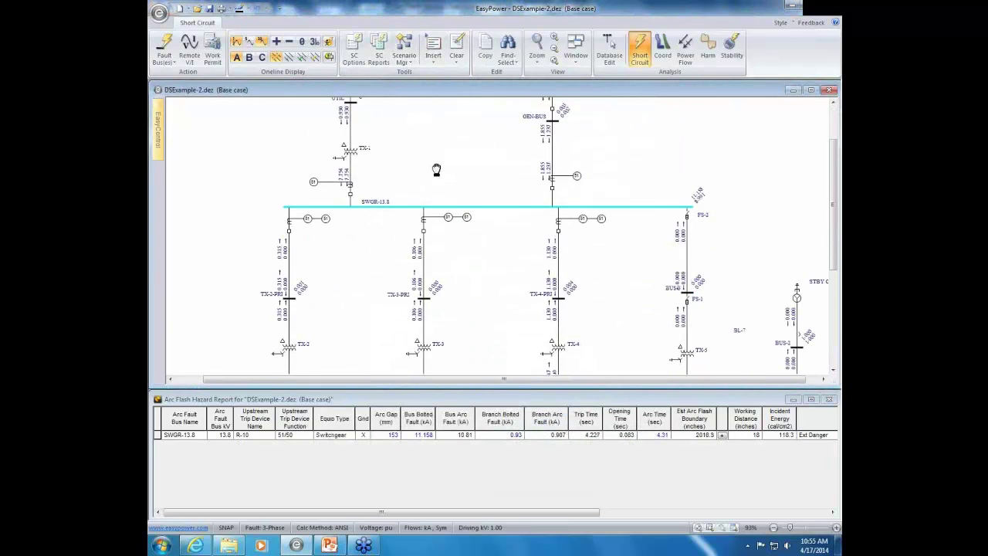
left_click_drag(435, 170, 428, 287)
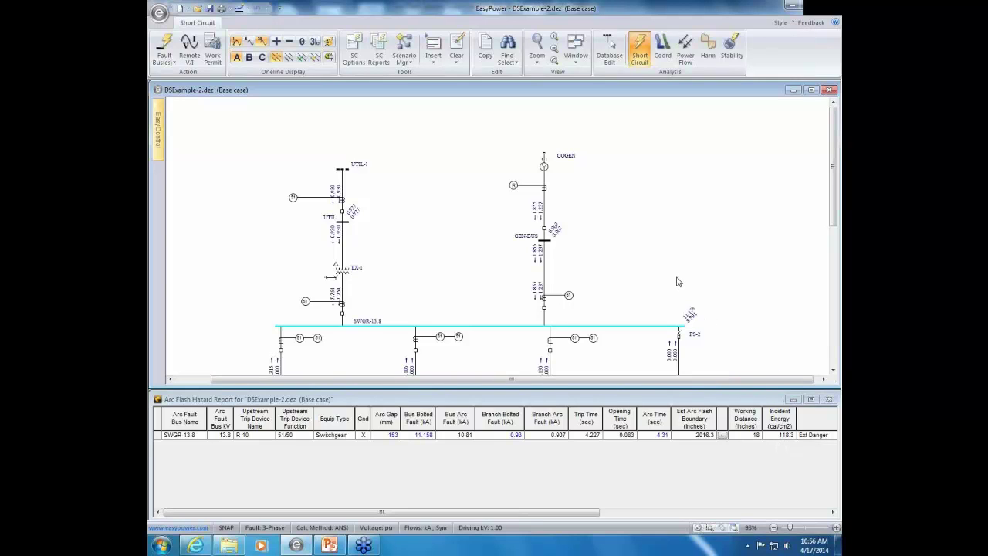
Step: Fault the SWGR-3 bus with the momentary method and examine its feeder and motor branches on the one-line
scroll(417, 355, "down", 5)
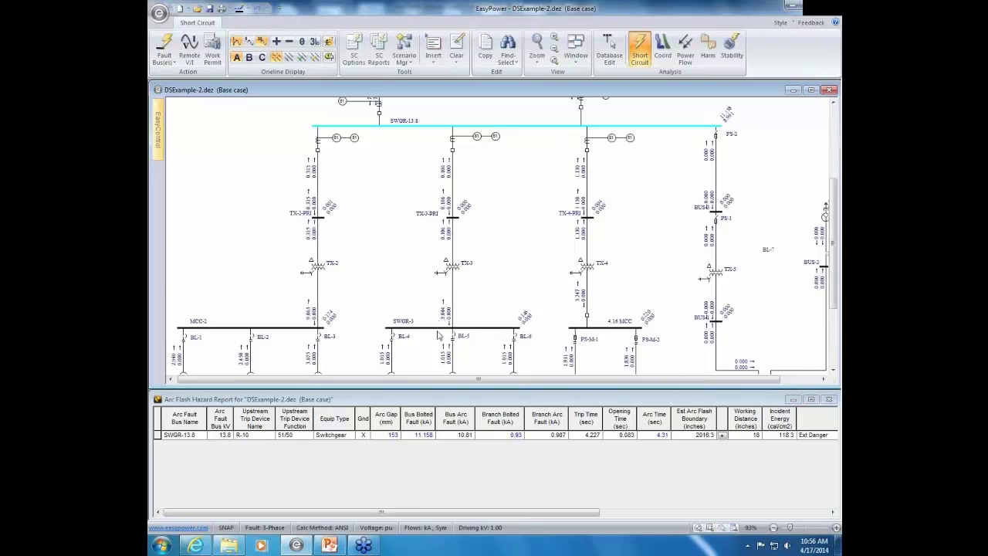
left_click(443, 329)
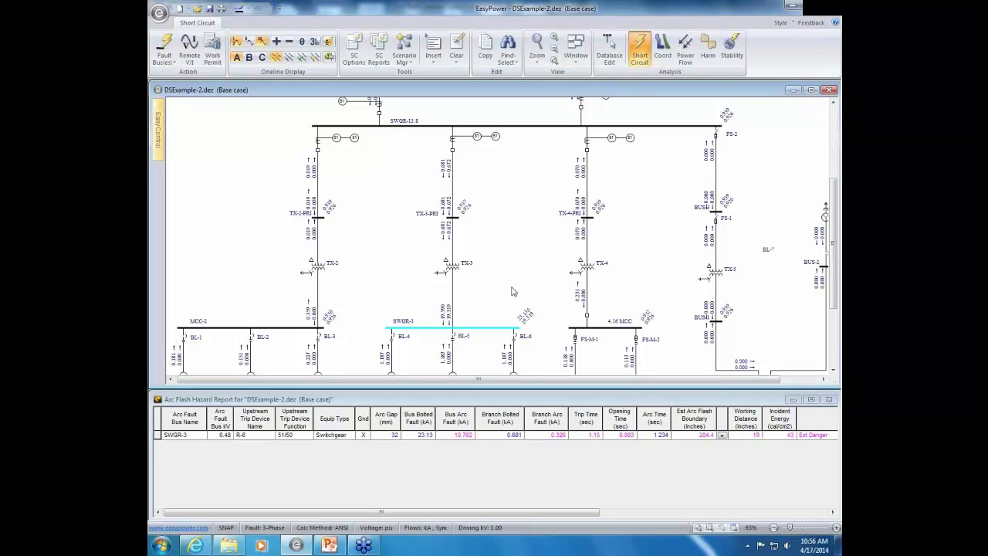
scroll(513, 292, "down", 2)
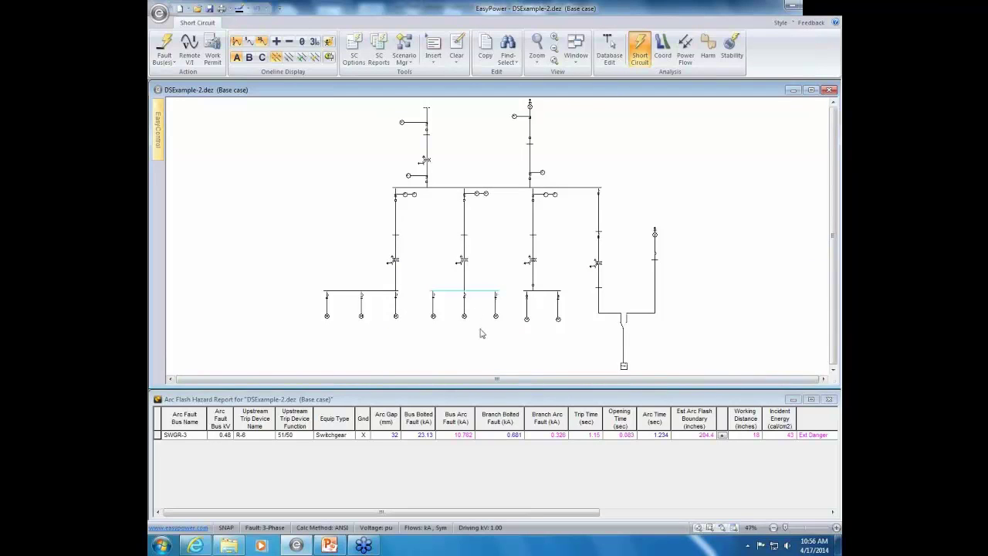
scroll(503, 257, "up", 2)
left_click_drag(474, 273, 482, 229)
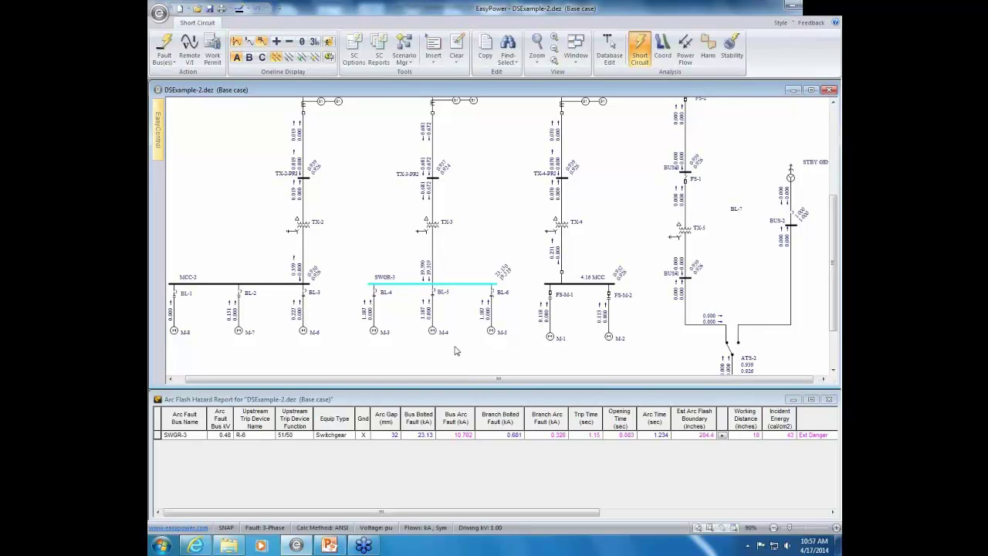
Step: Check the arc flash hazard options without changing them, and switch to PowerPoint to present the Momentary vs. Integrated slide
left_click(354, 48)
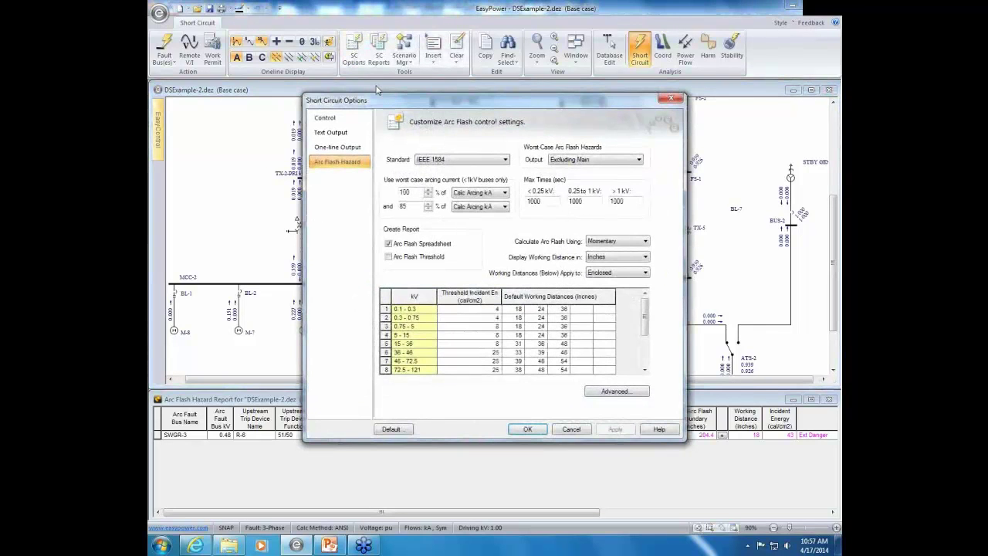
left_click(571, 428)
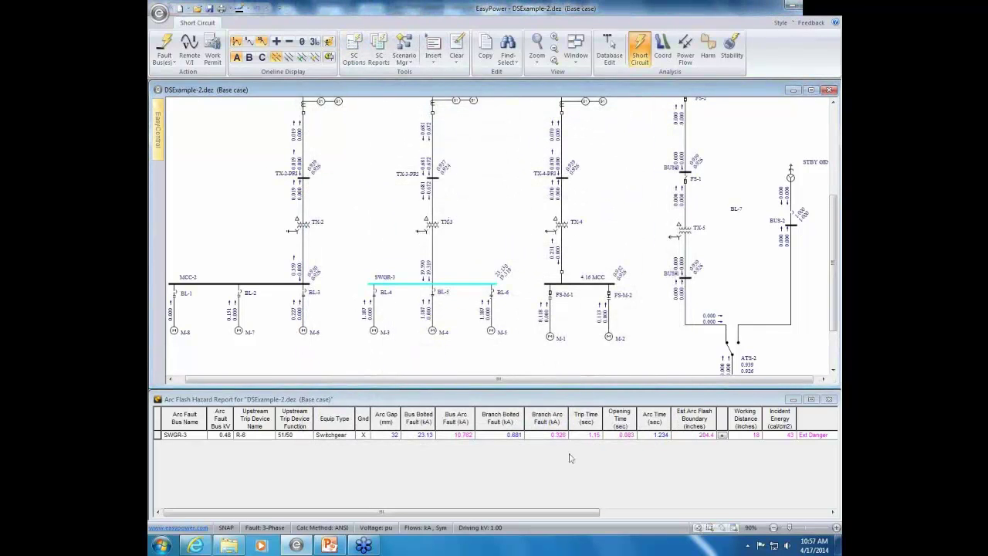
left_click(330, 545)
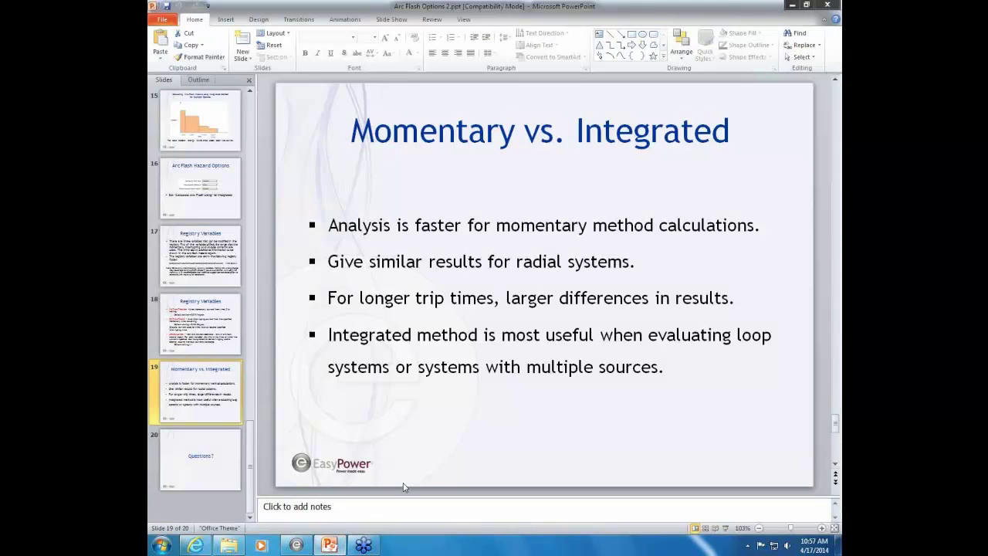
left_click(727, 529)
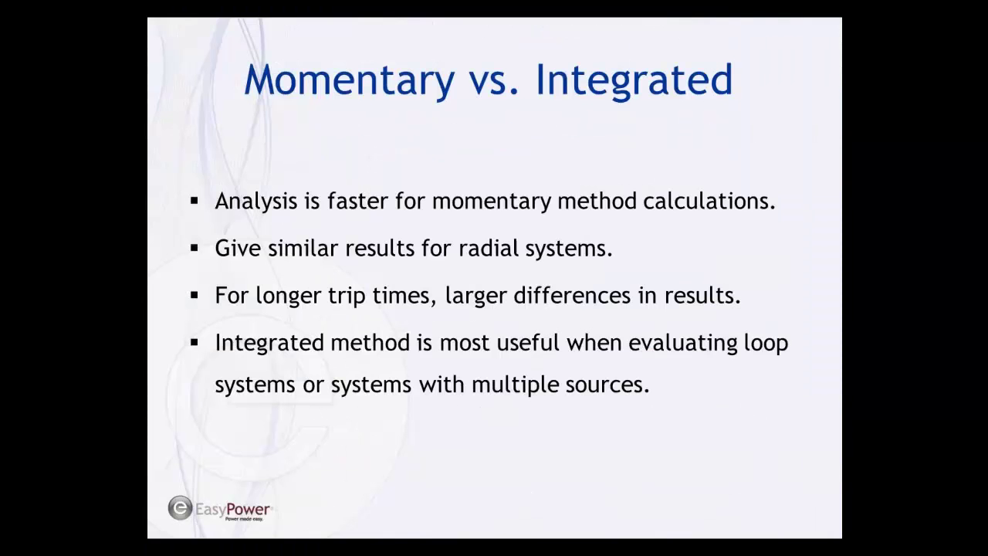
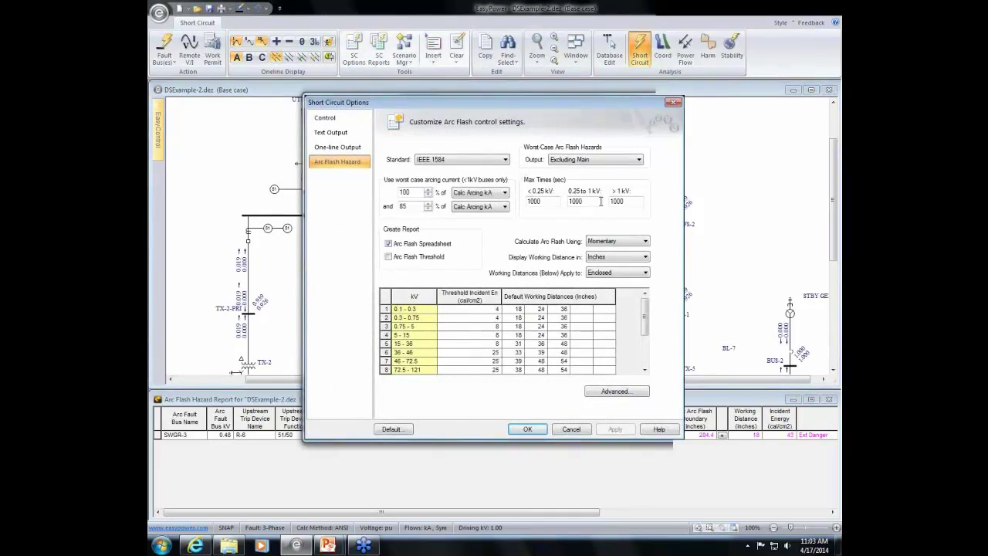
Step: Set the arc flash maximum times for 0.25 to 1 kV and above 1 kV to 2 seconds, and fault the SWGR-13.8 bus
left_click_drag(604, 203, 554, 211)
type("2")
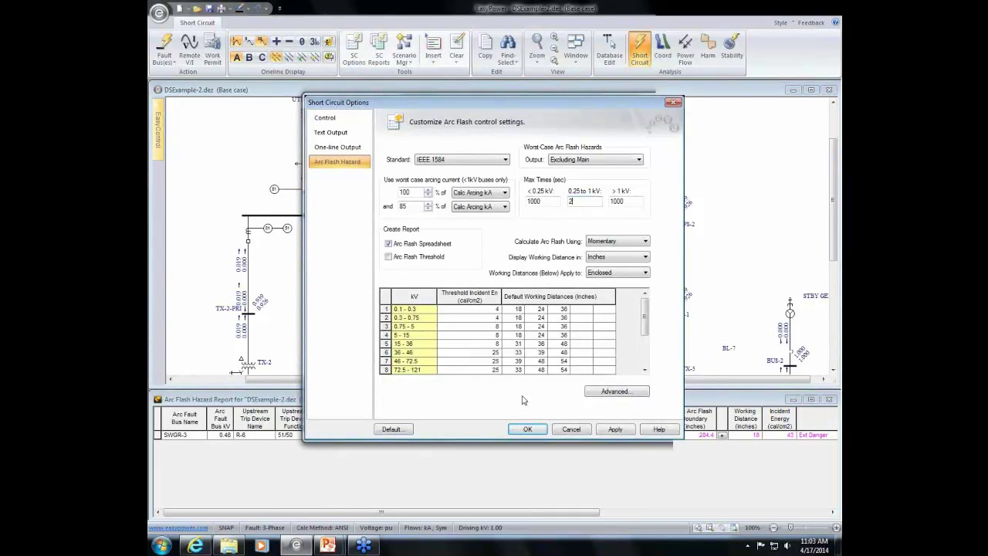
left_click(533, 431)
key("Tab")
type("2")
left_click(529, 427)
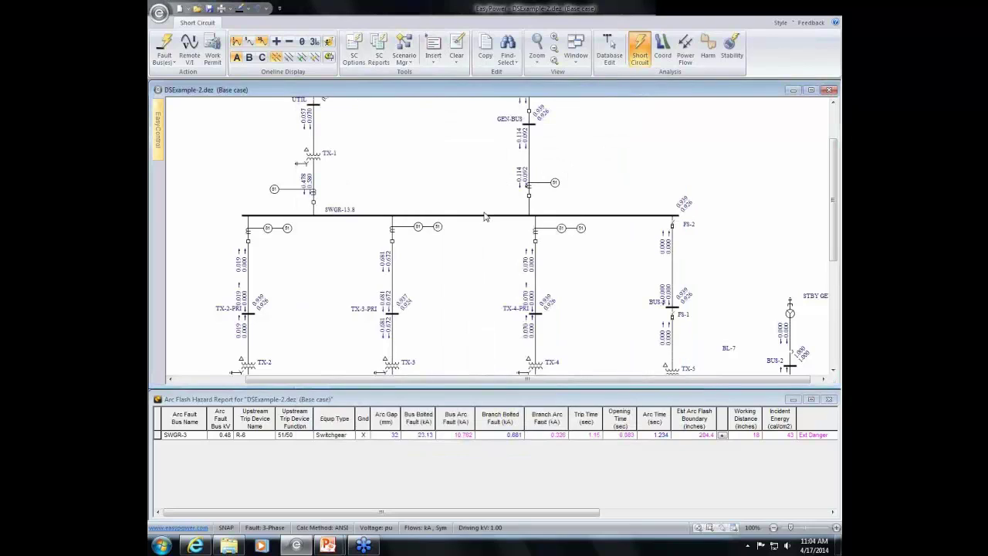
scroll(485, 216, "up", 1)
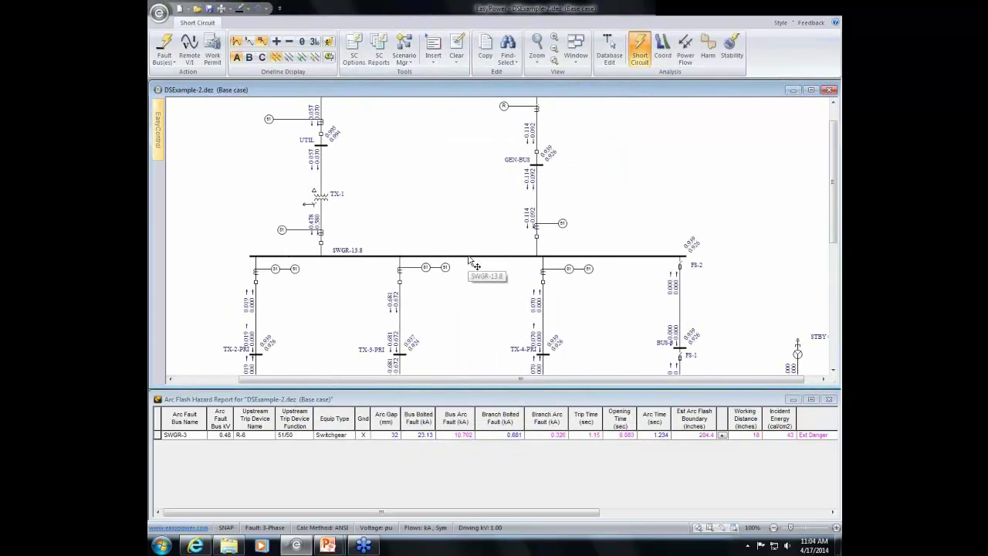
left_click(470, 257)
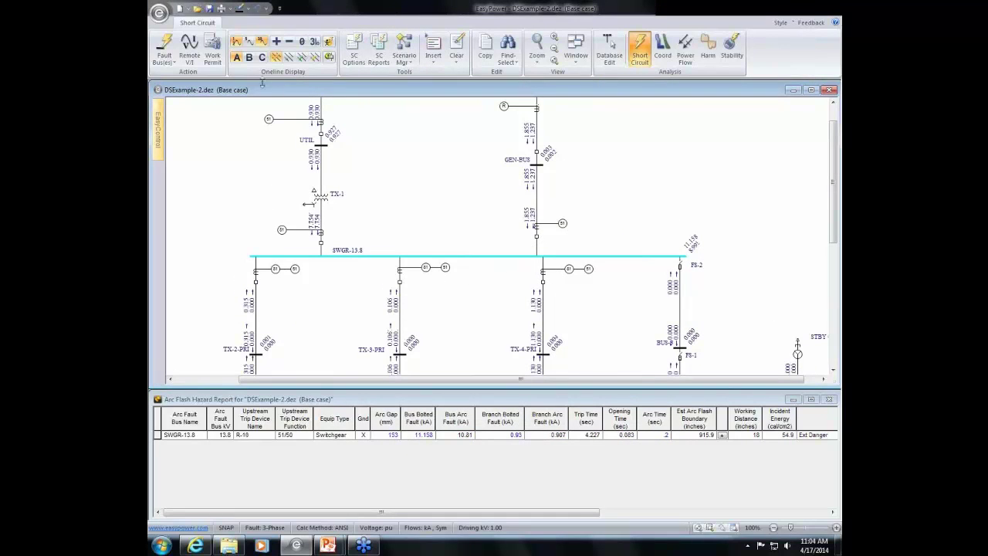
Step: Switch the arc flash calculation method to Integrated to recalculate the SWGR-13.8 hazard report
left_click(353, 48)
left_click(617, 241)
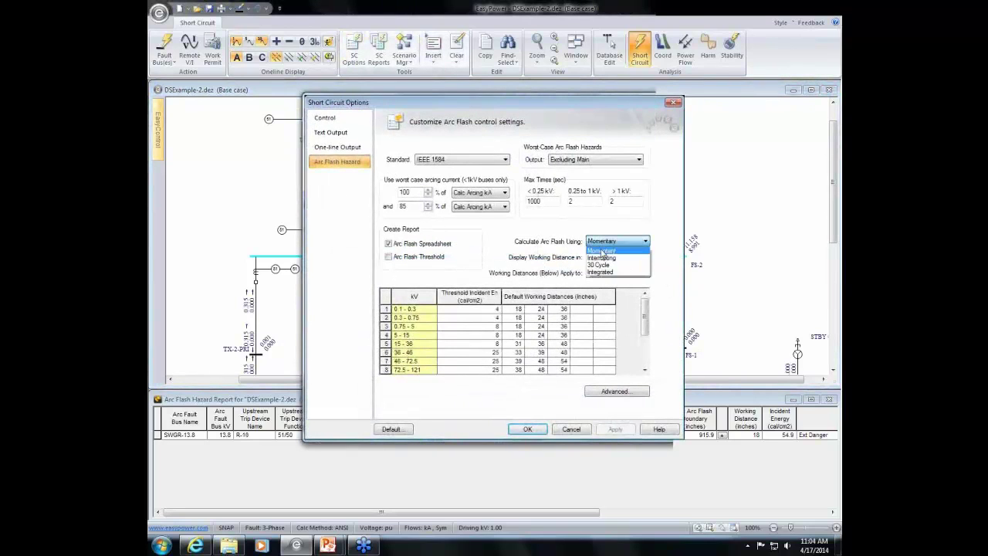
left_click(616, 273)
left_click(527, 430)
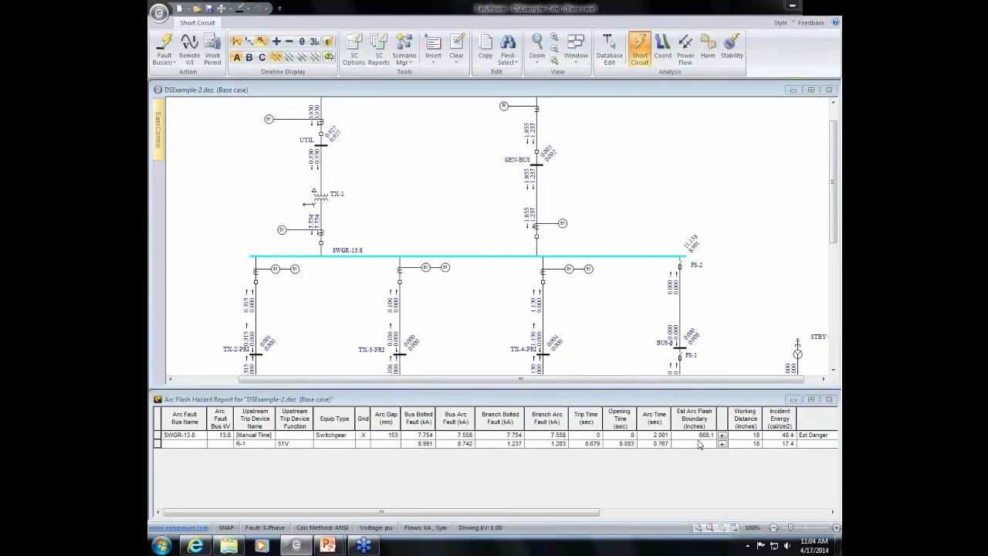
Step: Read the arc time of the Manual Time row in the report and inspect the source branches feeding SWGR-13.8 on the one-line
left_click(651, 436)
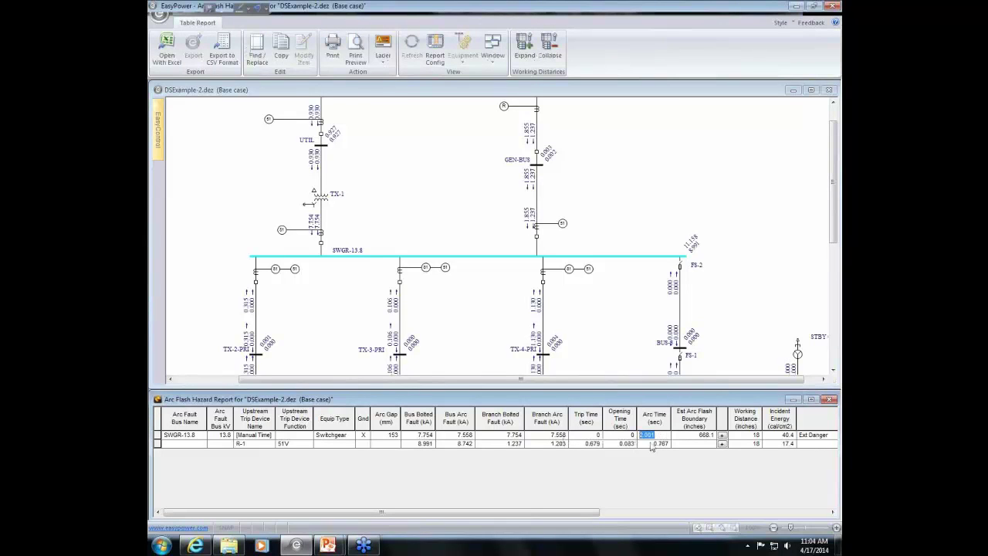
left_click(672, 437)
left_click(497, 294)
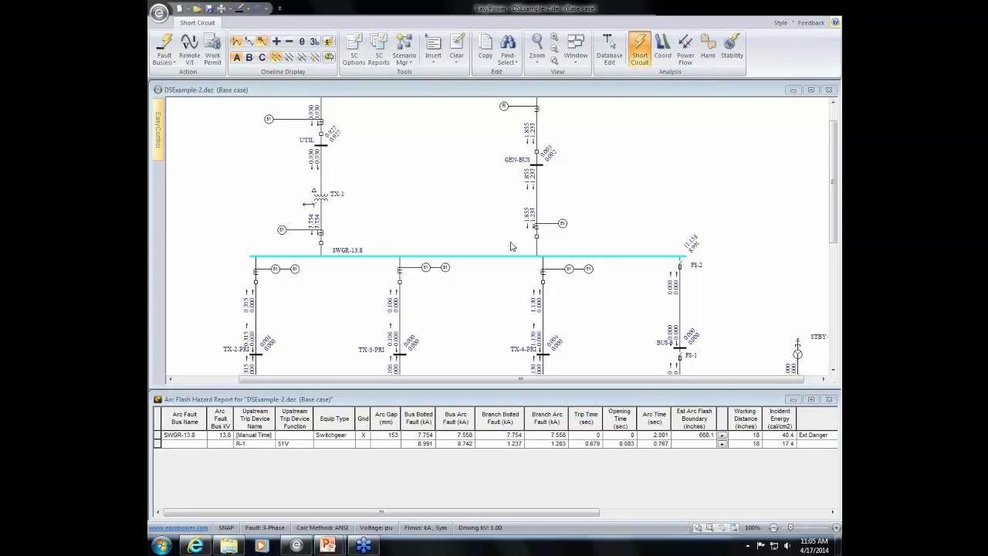
left_click(261, 207)
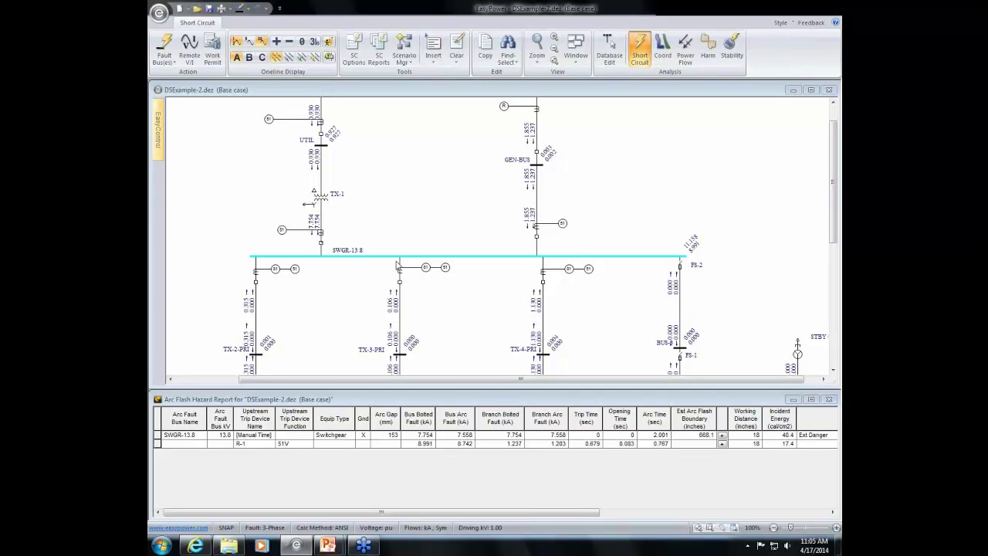
scroll(388, 242, "up", 1)
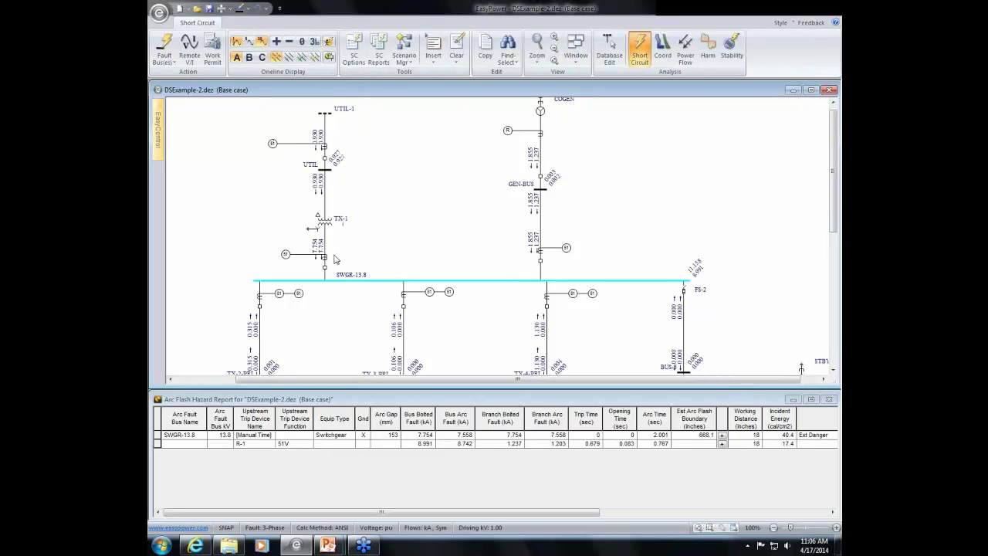
Step: In database edit mode, enable TCC plotting of function 1 for relay R-8 between TX-1 and SWGR-13.8
left_click(622, 60)
left_click(431, 298)
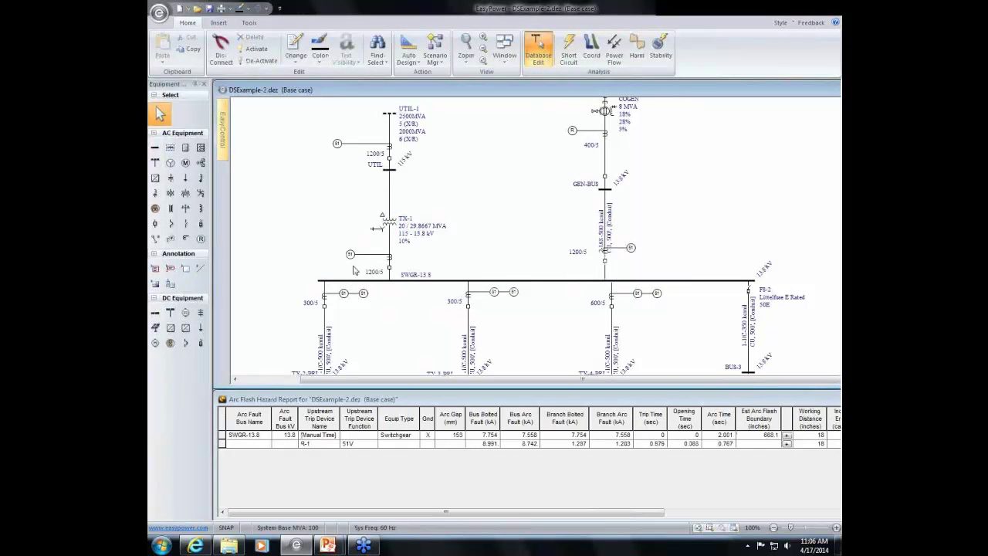
double_click(350, 255)
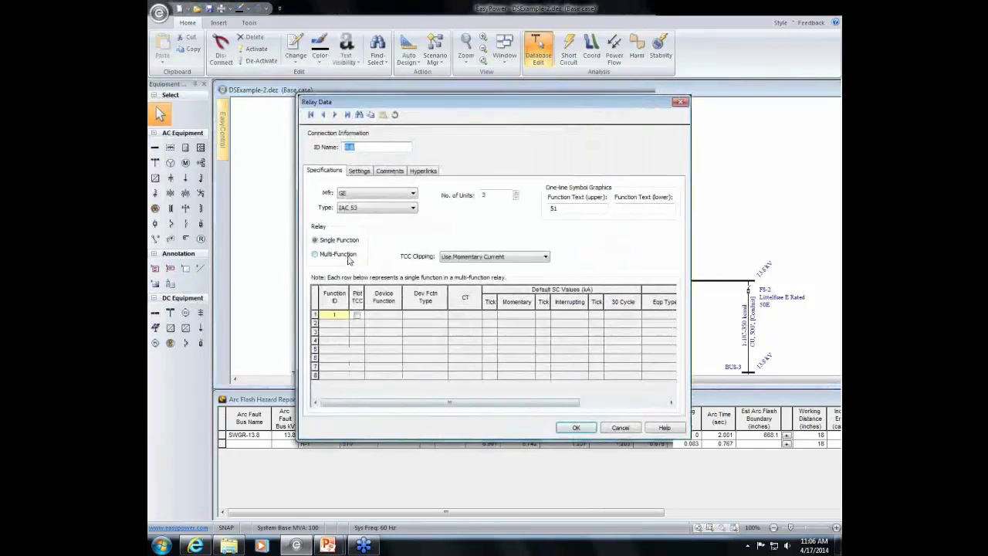
left_click(357, 315)
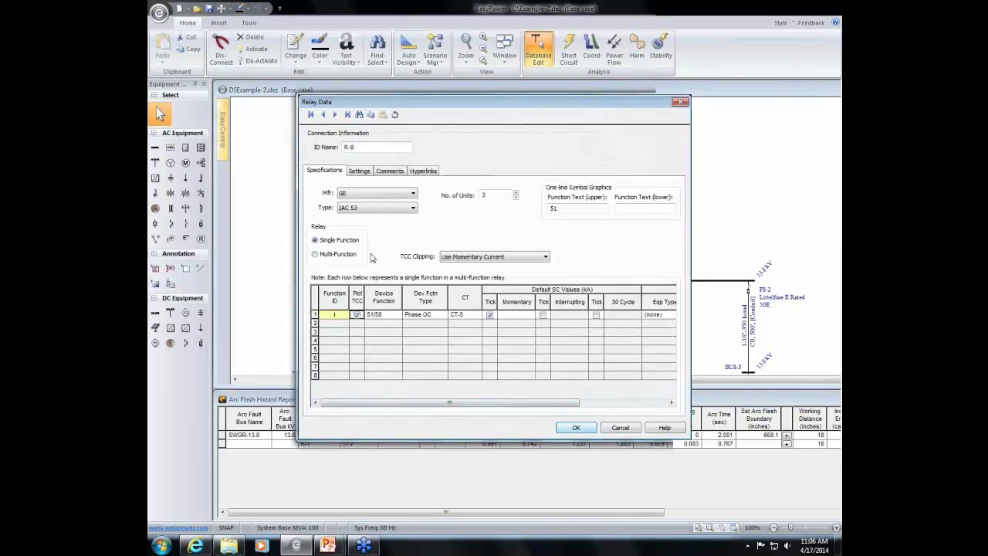
left_click(576, 427)
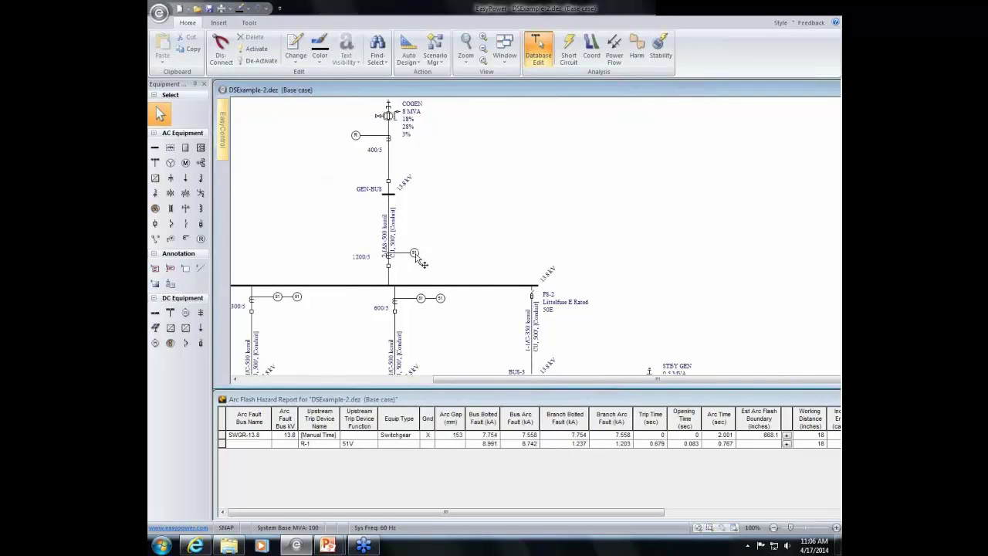
Step: Enable TCC plotting of function 1 for relay R-9 on the generator feeder above SWGR-13.8
double_click(416, 255)
left_click(357, 315)
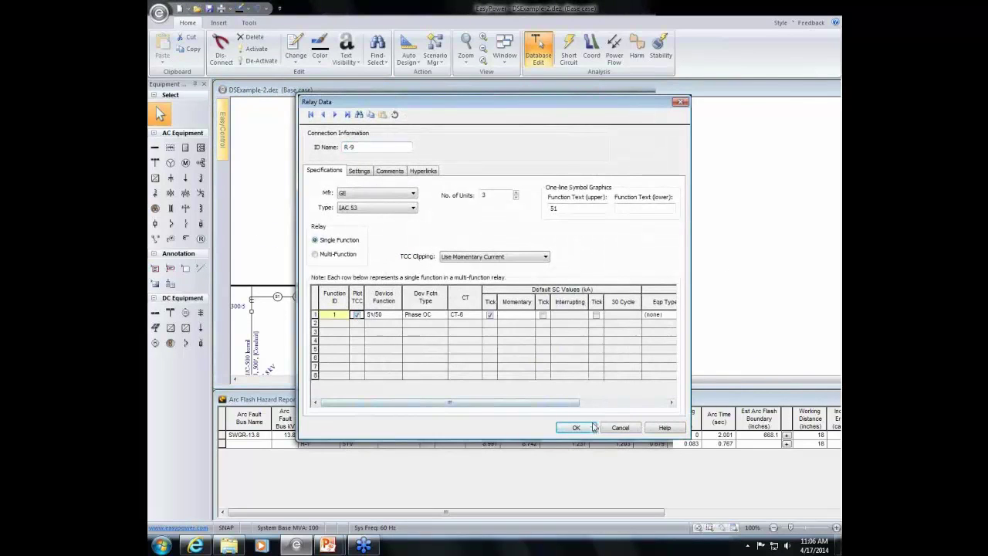
left_click(592, 427)
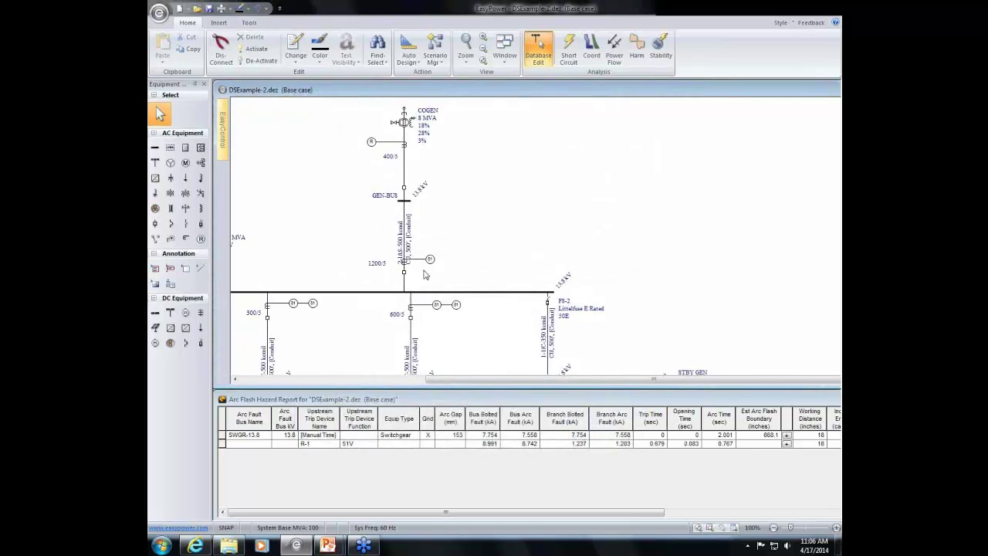
Step: Examine relay R-9's breaker trip equipment types and identify the feeder breaker below it on the one-line
right_click(433, 259)
left_click(455, 238)
double_click(433, 260)
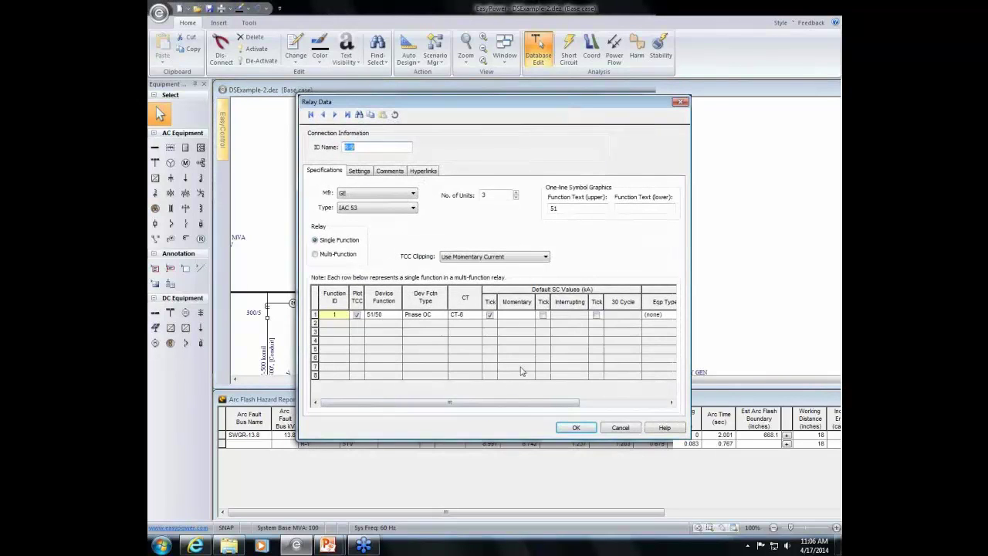
left_click_drag(529, 403, 592, 403)
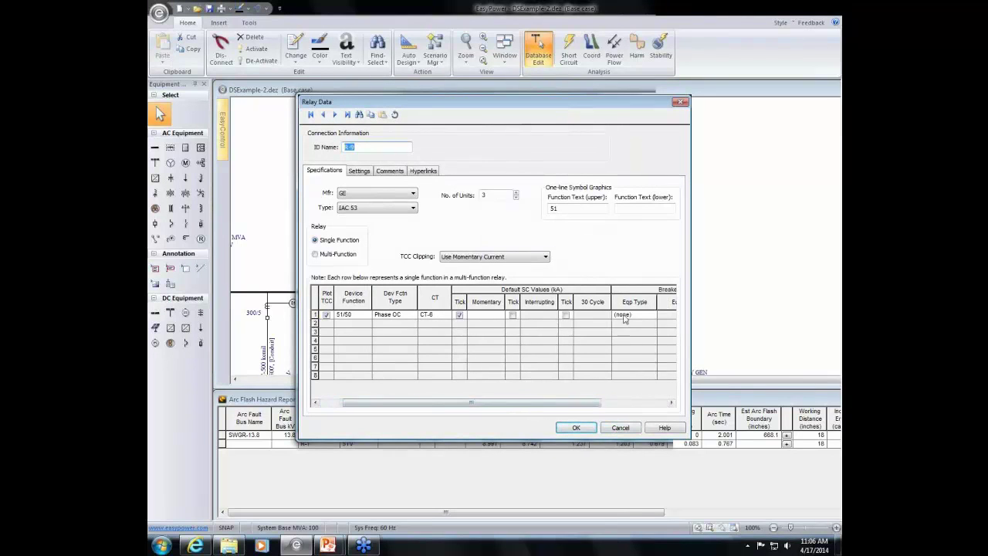
left_click(653, 317)
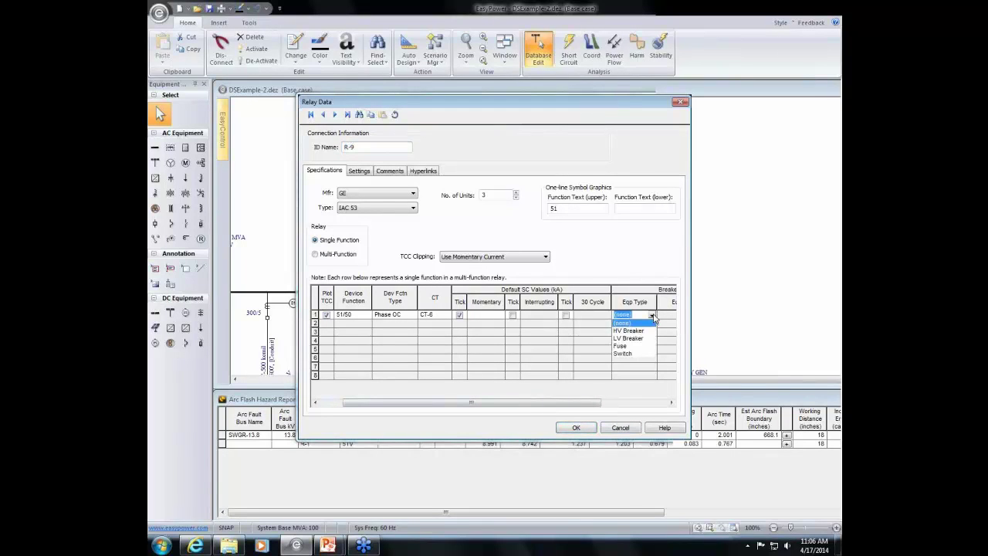
left_click(653, 316)
left_click_drag(585, 109, 512, 368)
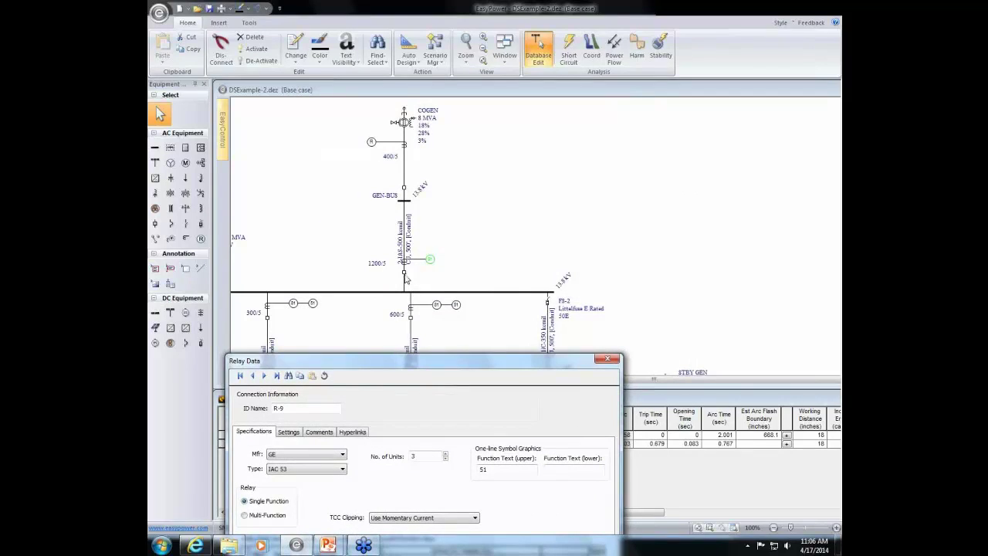
left_click_drag(444, 360, 491, 108)
left_click(524, 431)
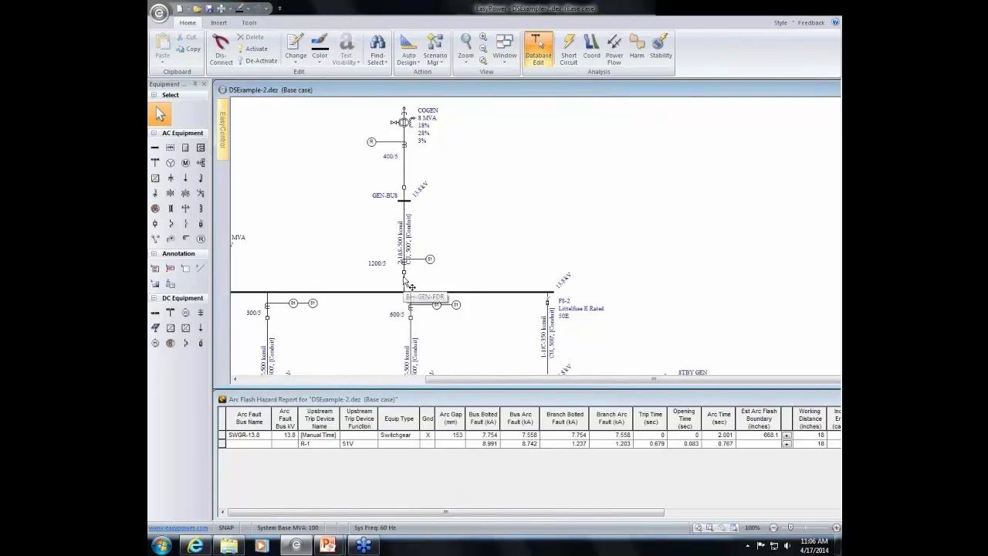
Step: Set relay R-9's breaker trip equipment type to HV Breaker and its equipment ID to BH-GEN-FDR
double_click(431, 260)
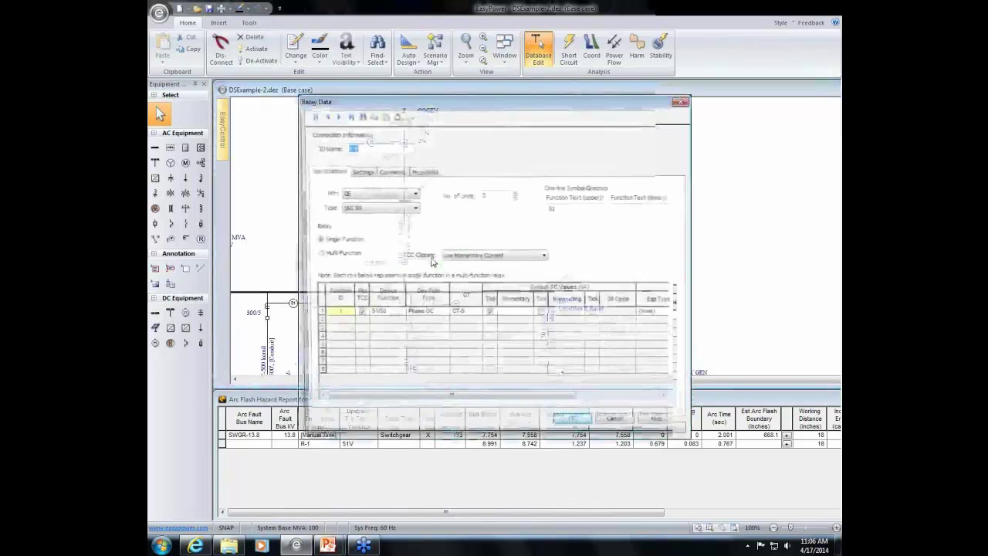
left_click(667, 316)
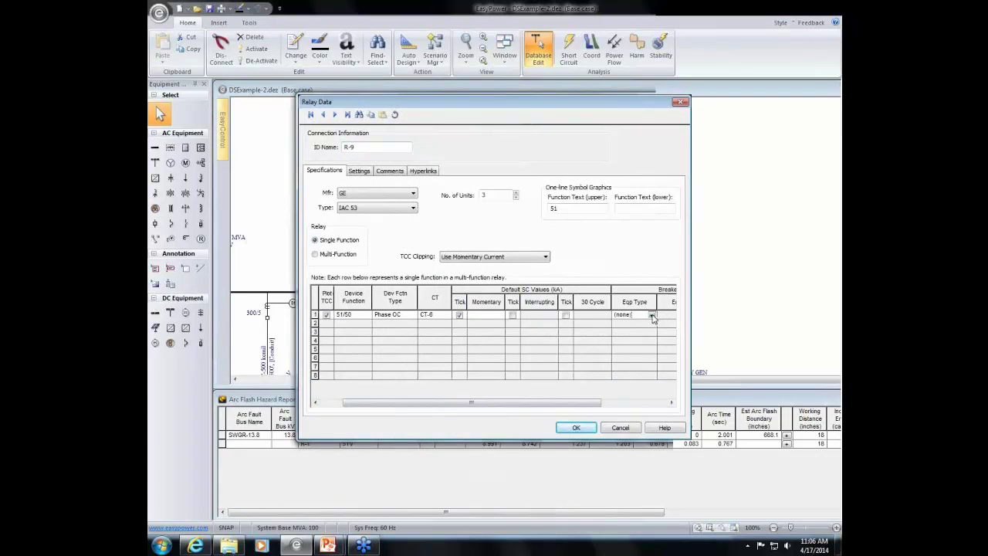
left_click(652, 317)
left_click(645, 333)
left_click(663, 317)
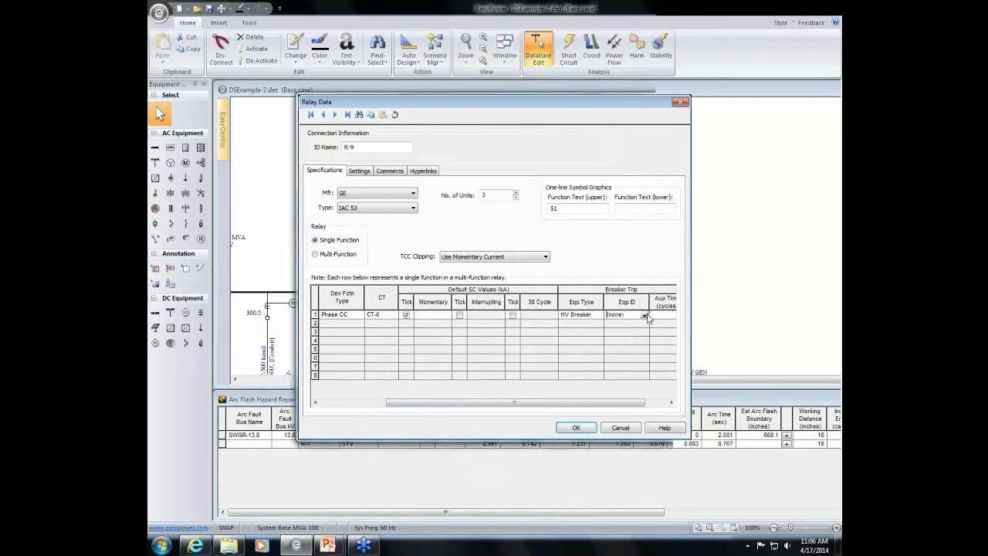
left_click(645, 316)
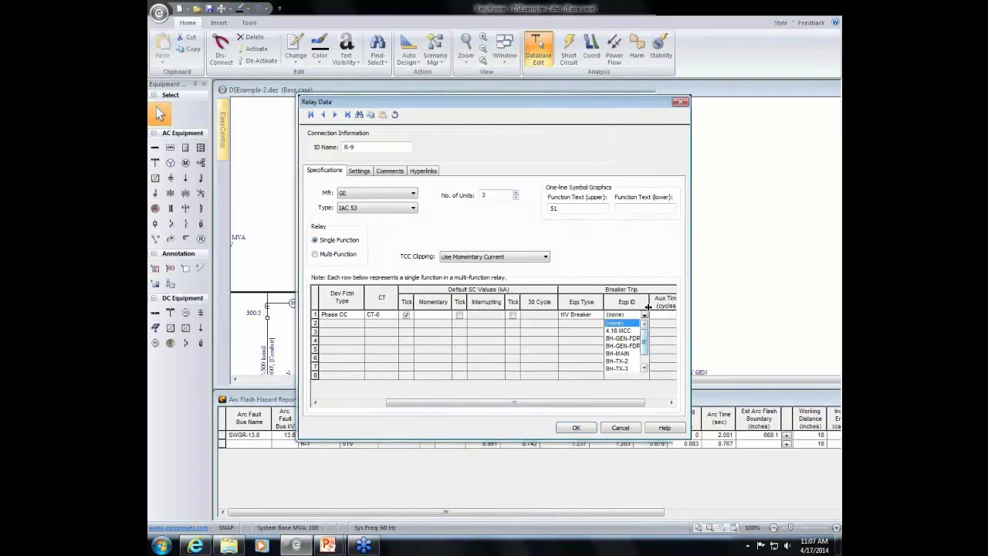
left_click(645, 314)
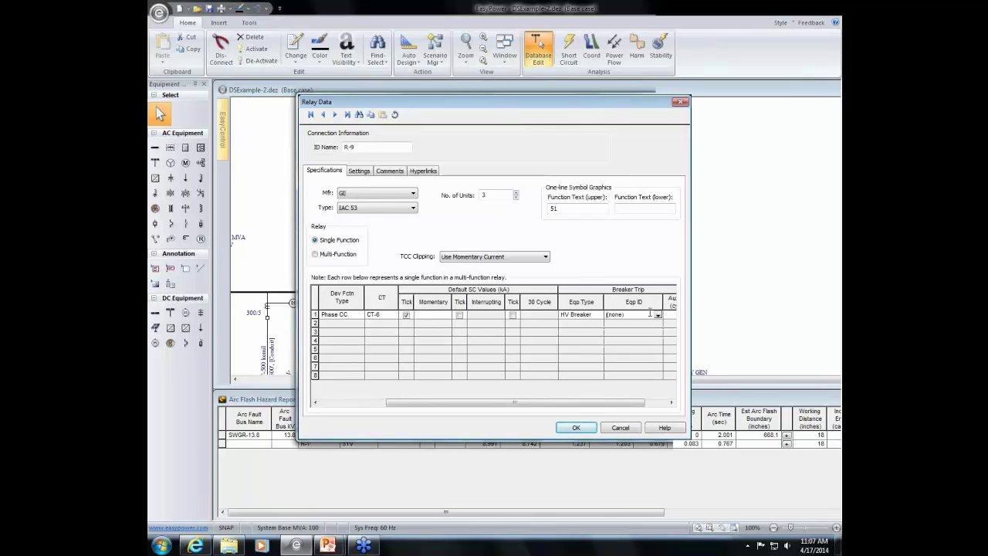
left_click(657, 316)
left_click(641, 339)
left_click(665, 316)
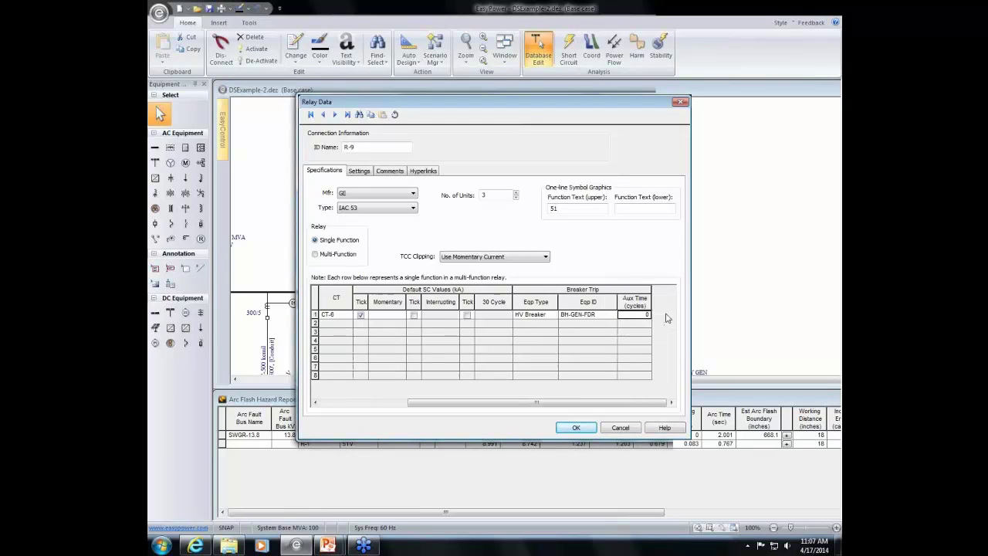
left_click(576, 428)
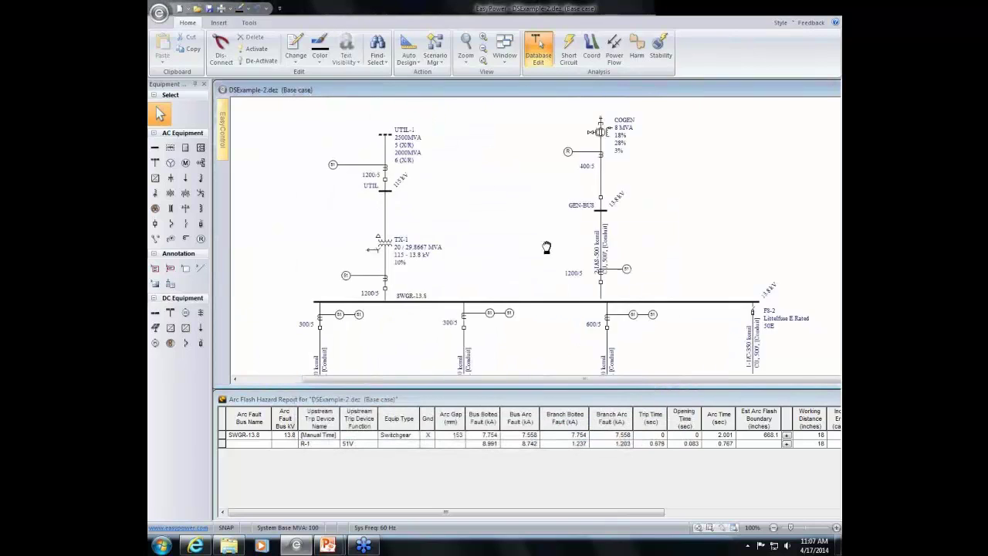
Step: Assign relay R-8 between TX-1 and SWGR-13.8 to trip the HV Breaker BH-MAIN
double_click(374, 276)
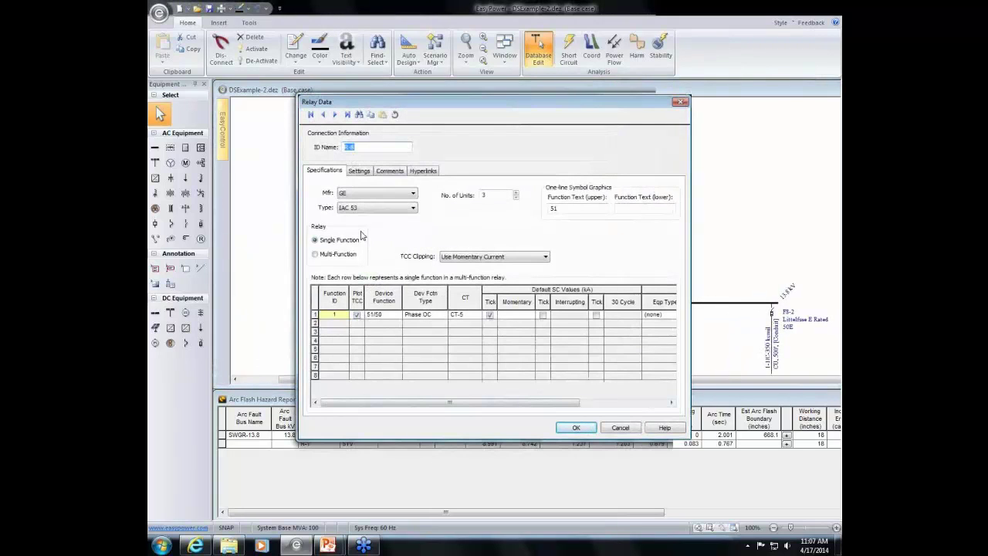
left_click(627, 428)
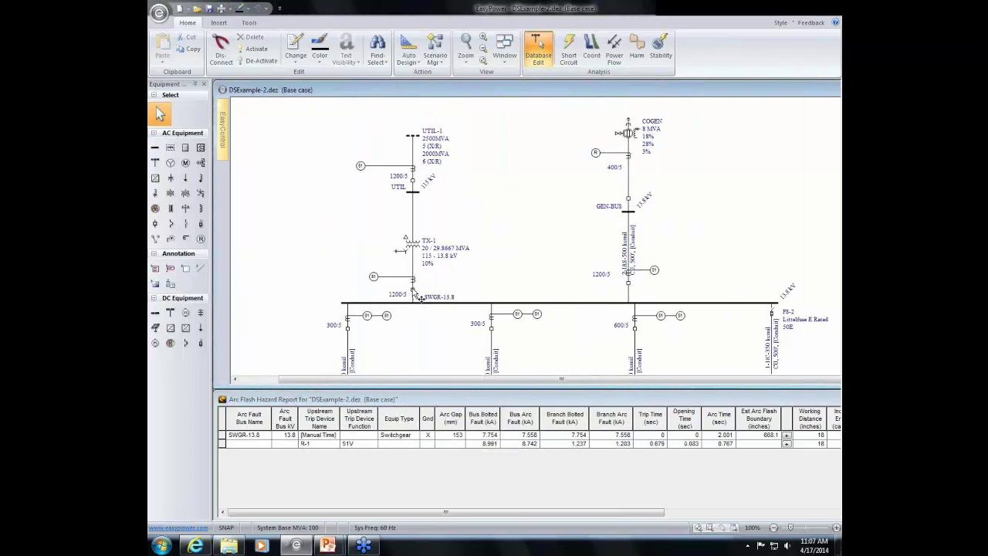
double_click(373, 277)
left_click_drag(564, 402, 650, 403)
left_click(554, 315)
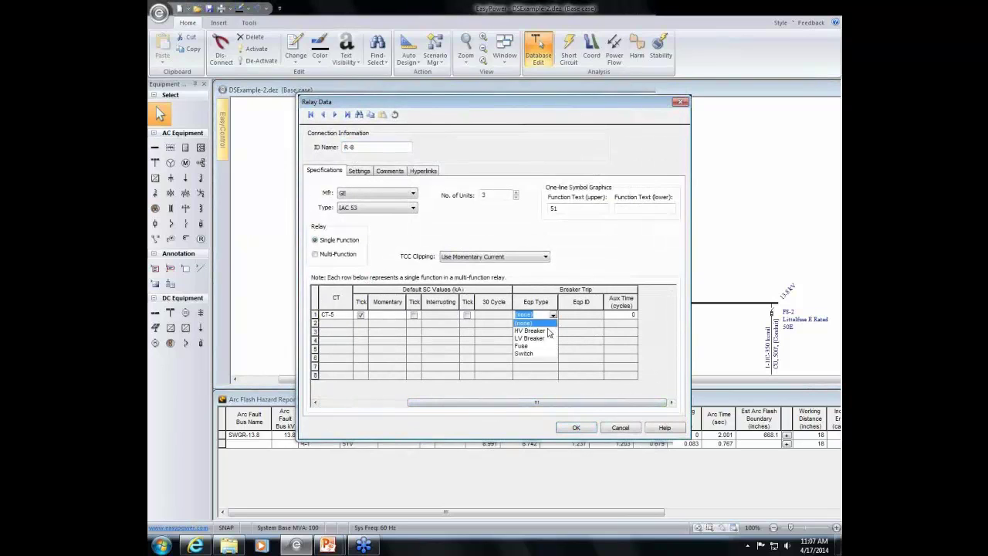
left_click(529, 331)
left_click(601, 317)
left_click(599, 315)
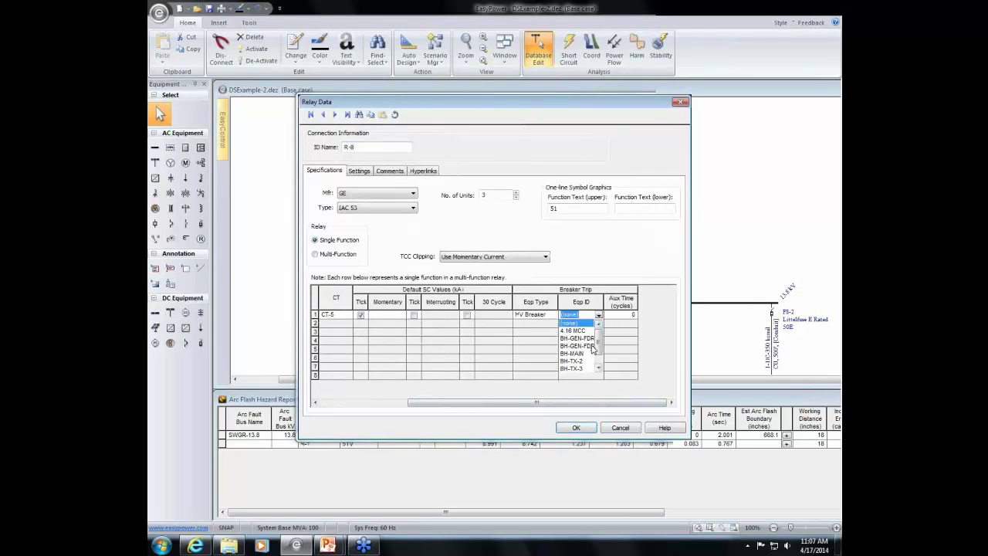
left_click(591, 349)
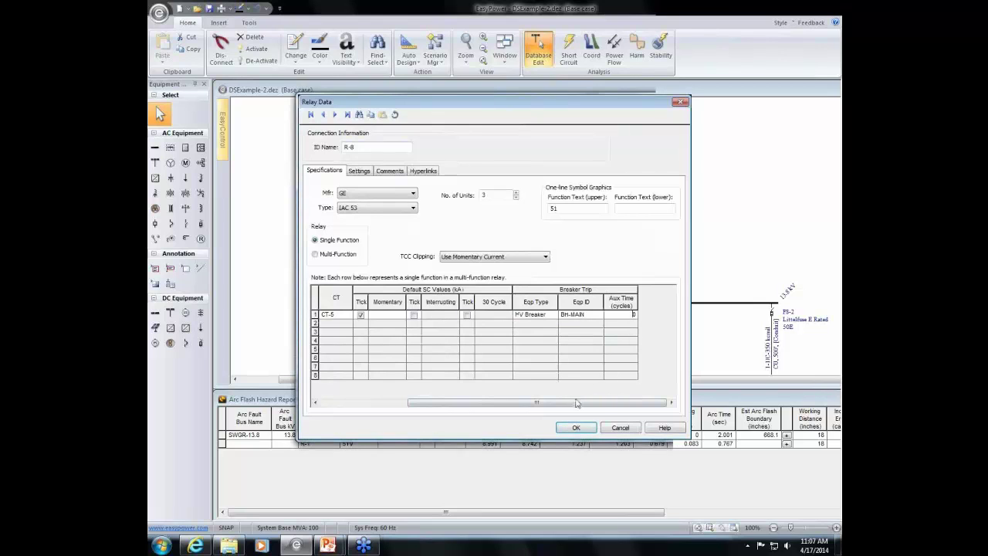
left_click(577, 428)
Step: In the stability focus, review the dynamic stability control and arc flash options, and simulate an arc flash fault at SWGR-13.8
left_click_drag(476, 239, 423, 227)
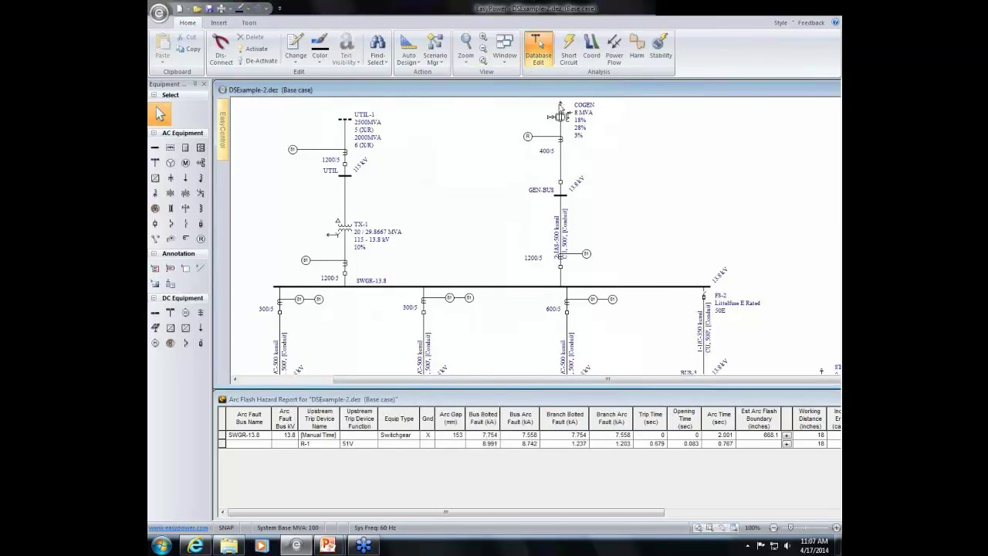
left_click(661, 51)
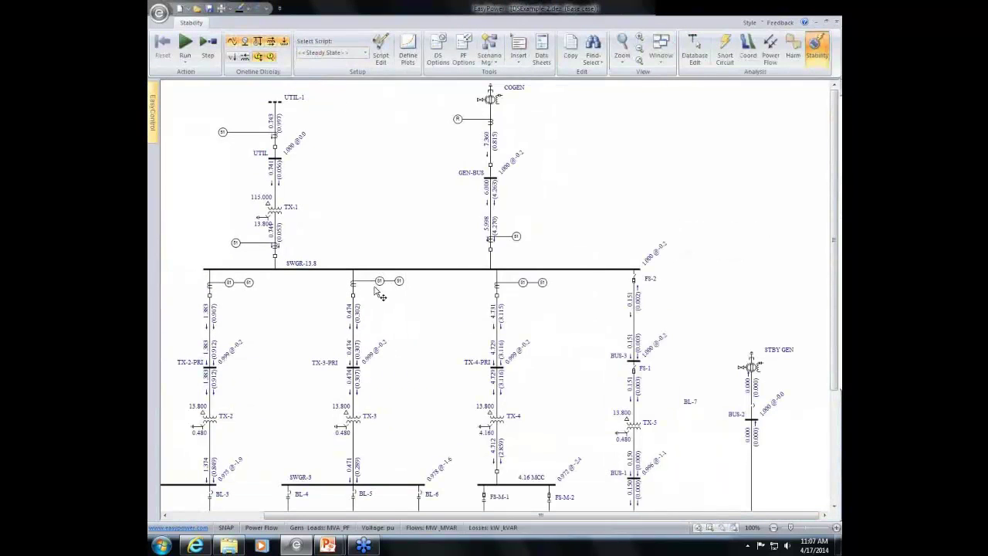
left_click(445, 68)
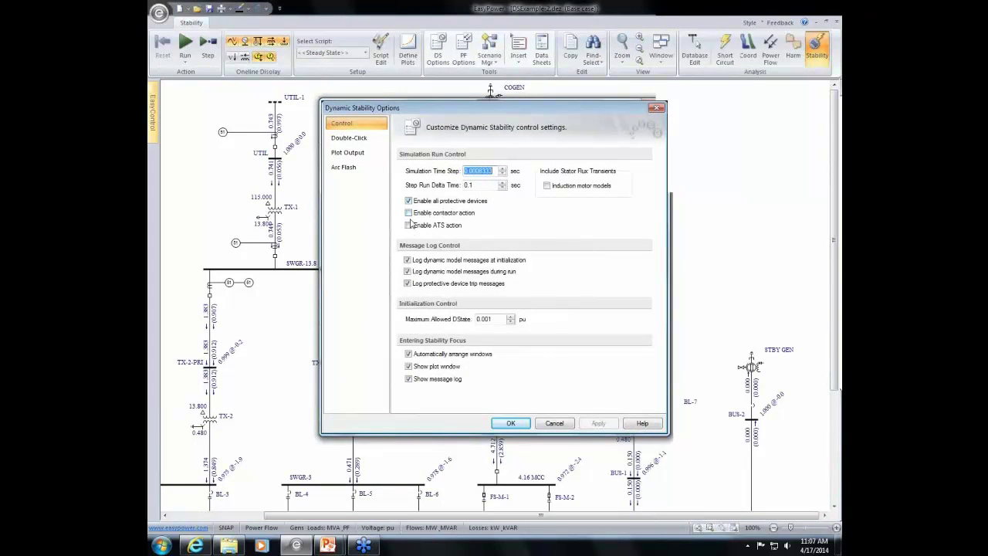
mouse_move(409, 215)
left_mouse_down()
mouse_move(410, 224)
mouse_move(409, 213)
left_mouse_up()
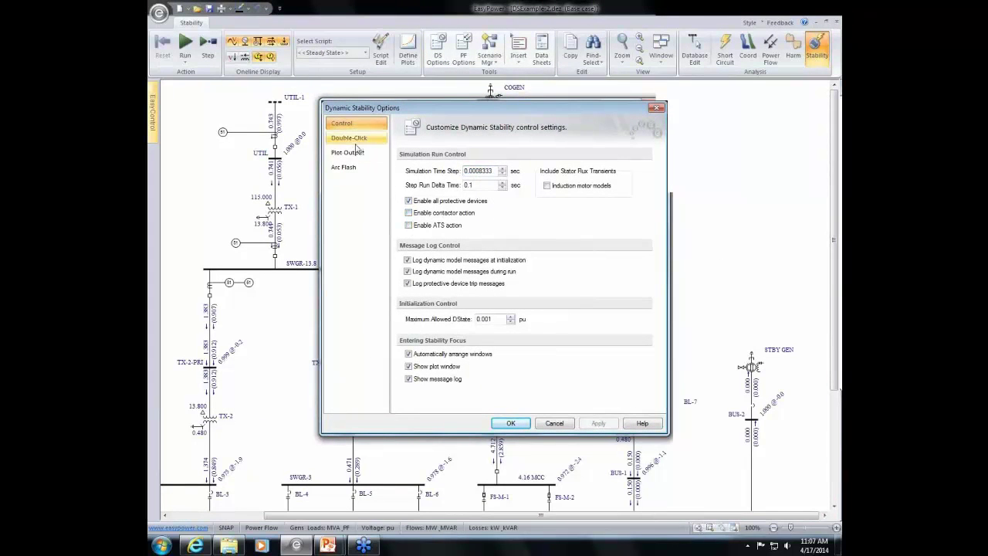
left_click(351, 167)
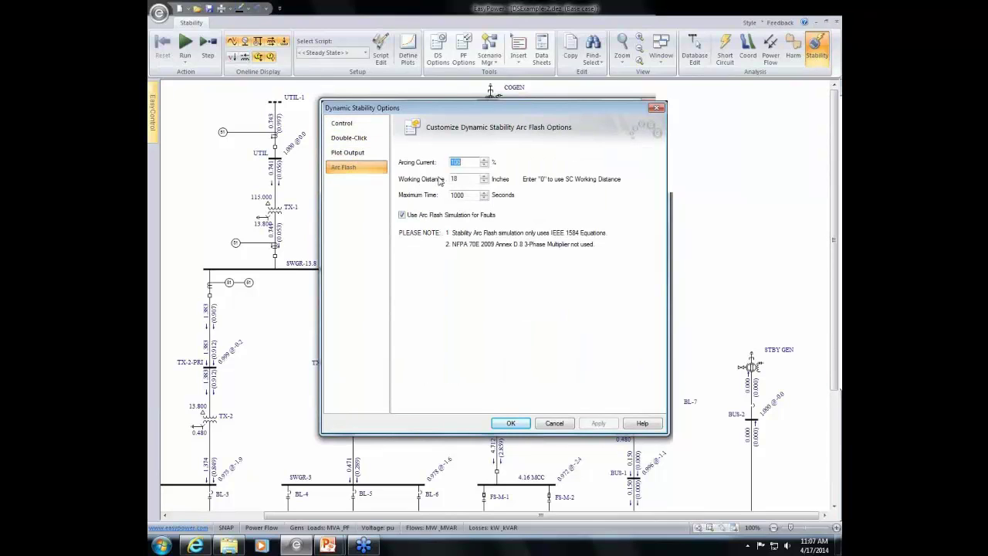
left_click(510, 423)
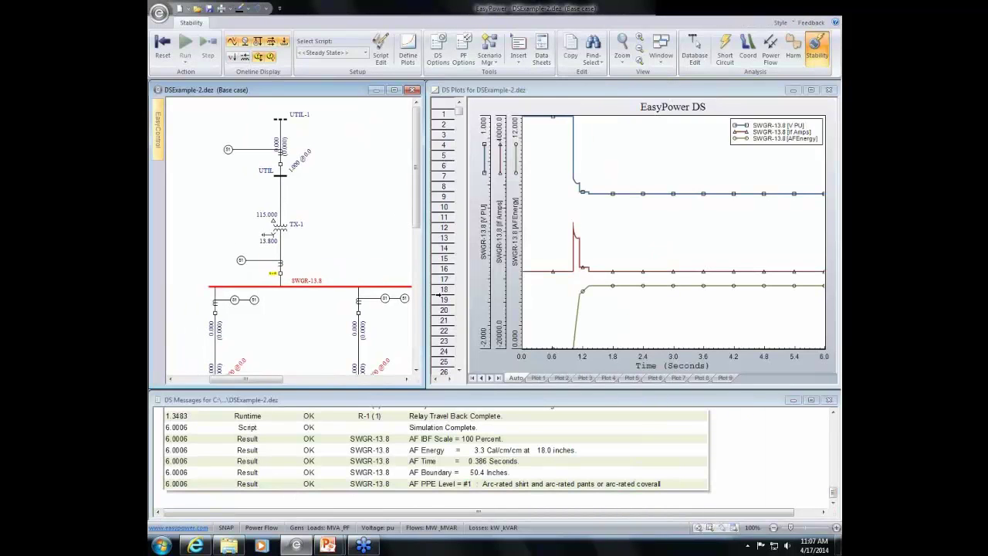
Step: Read the SWGR-13.8 arc flash results in the message log and inspect the utility and generator breakers on the one-line
left_click(445, 480)
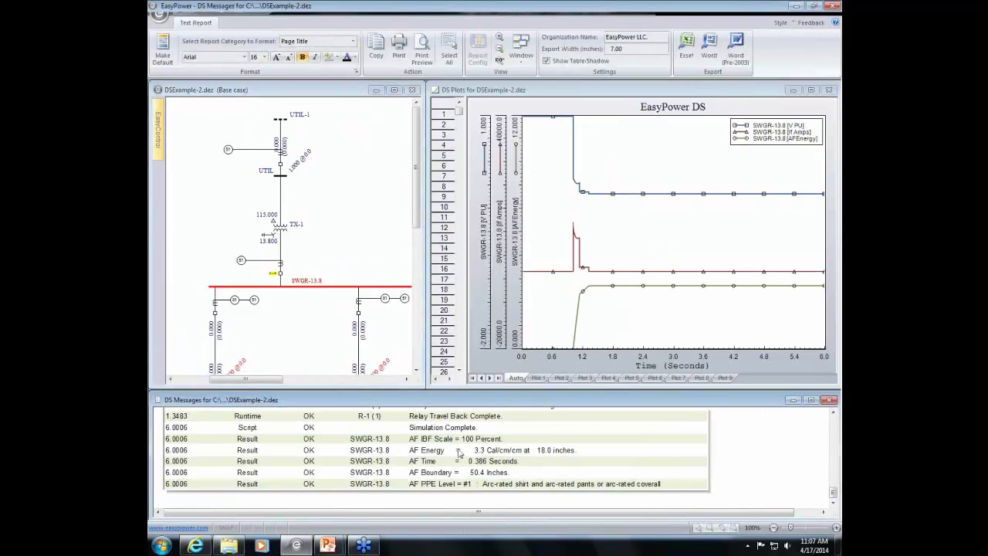
left_click(313, 318)
scroll(224, 325, "down", 2)
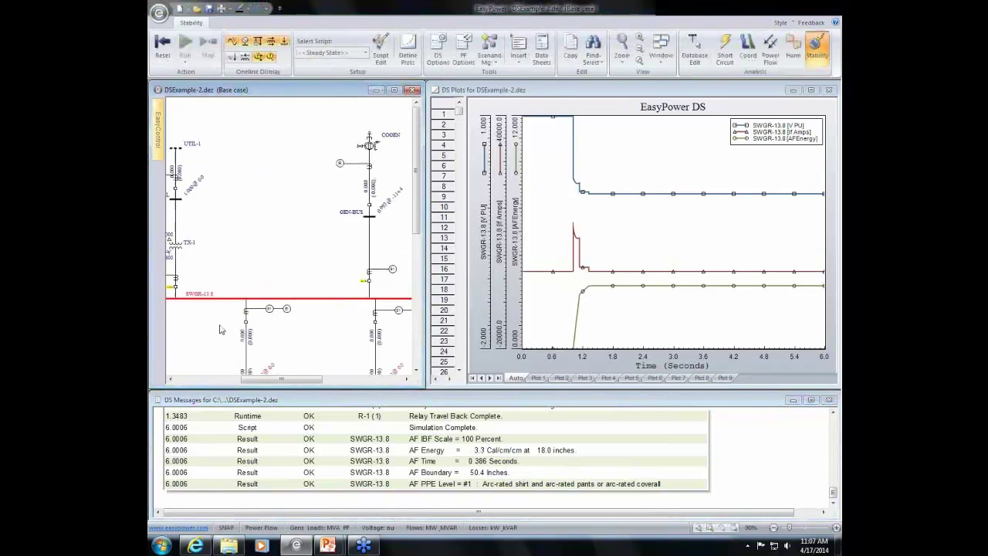
scroll(217, 317, "left", 2)
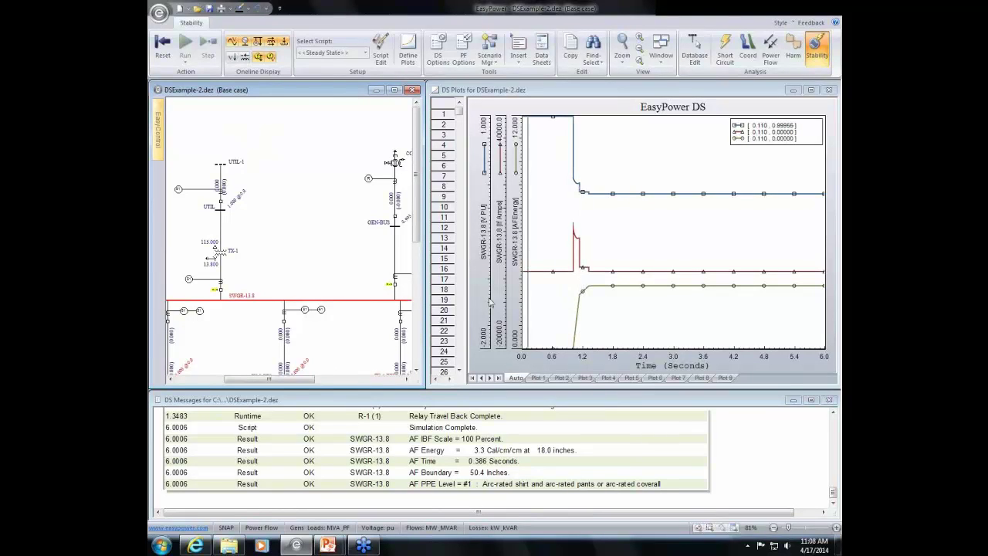
scroll(329, 314, "down", 2)
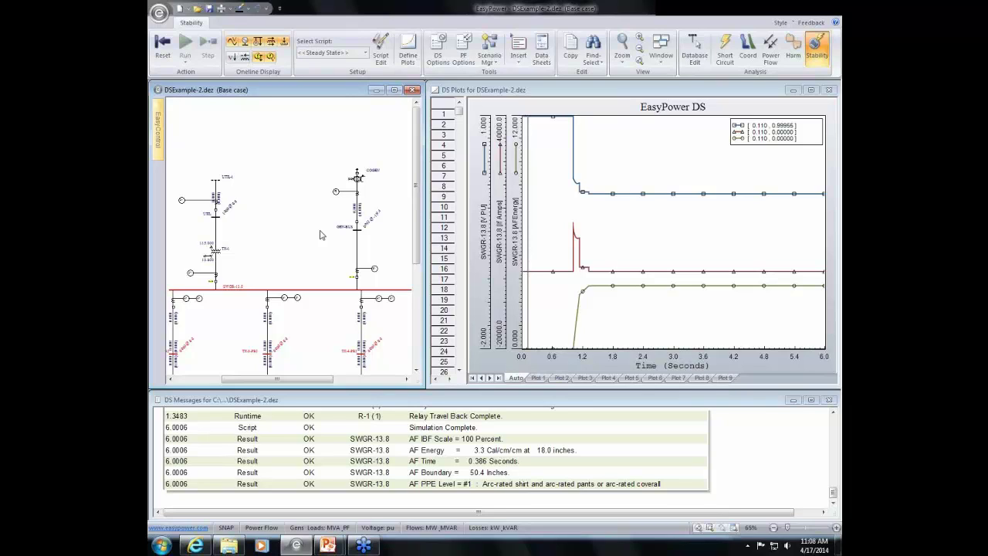
Step: Trace the SWGR-13.8 voltage, fault current and arc flash energy curves at several times with the plot cursor
left_click_drag(675, 308, 631, 313)
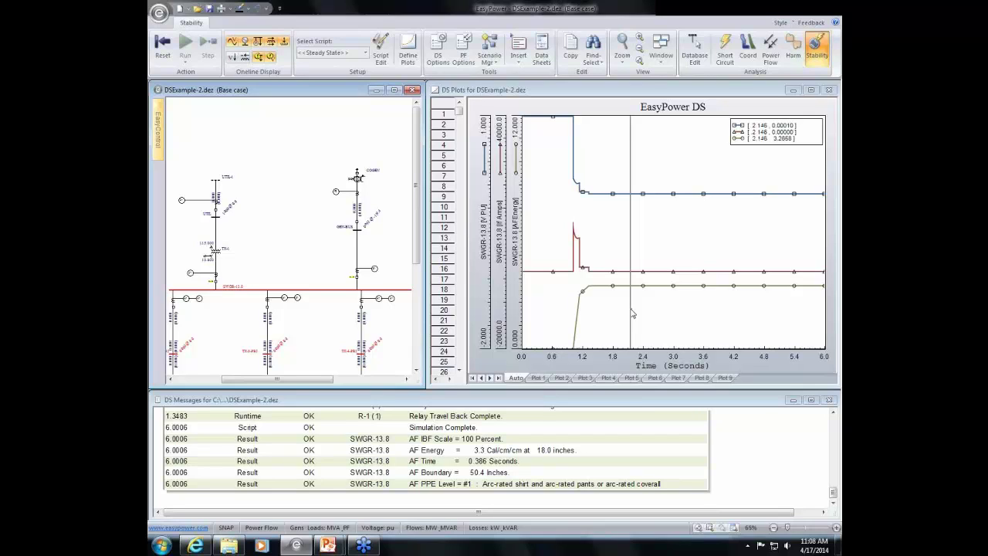
left_click_drag(645, 301, 532, 308)
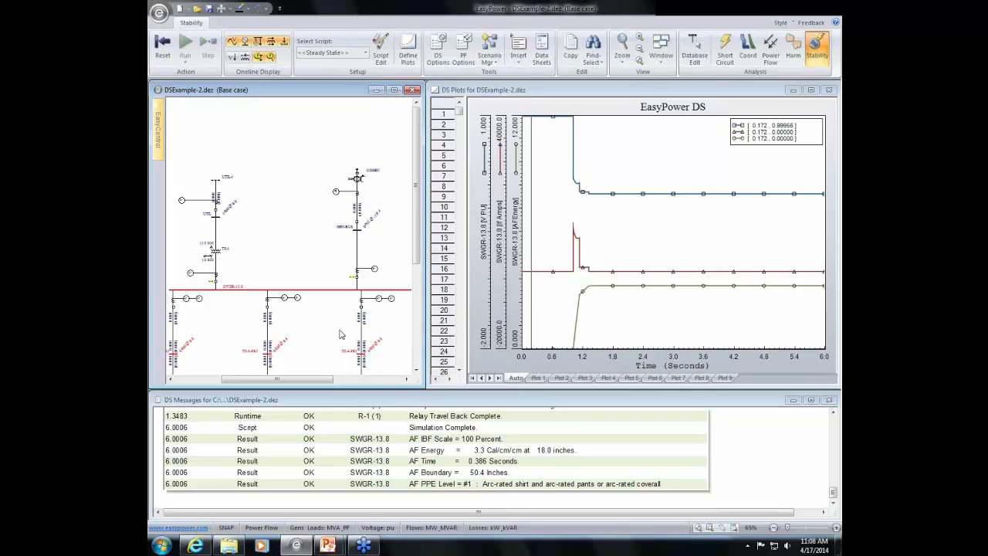
left_click(634, 336)
left_click(690, 320)
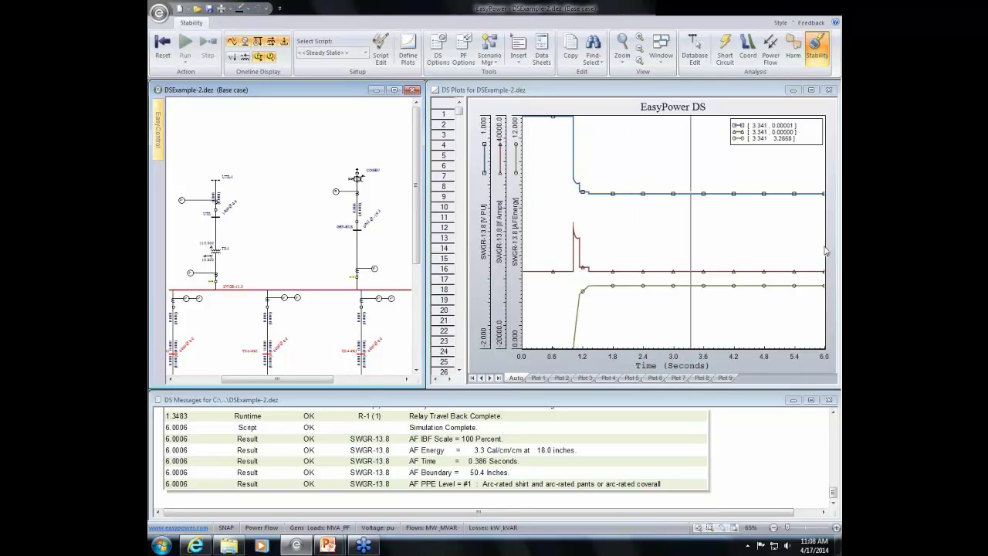
Step: Leave the stability simulation and return to database edit mode with both sources of SWGR-13.8 in view
left_click(361, 272)
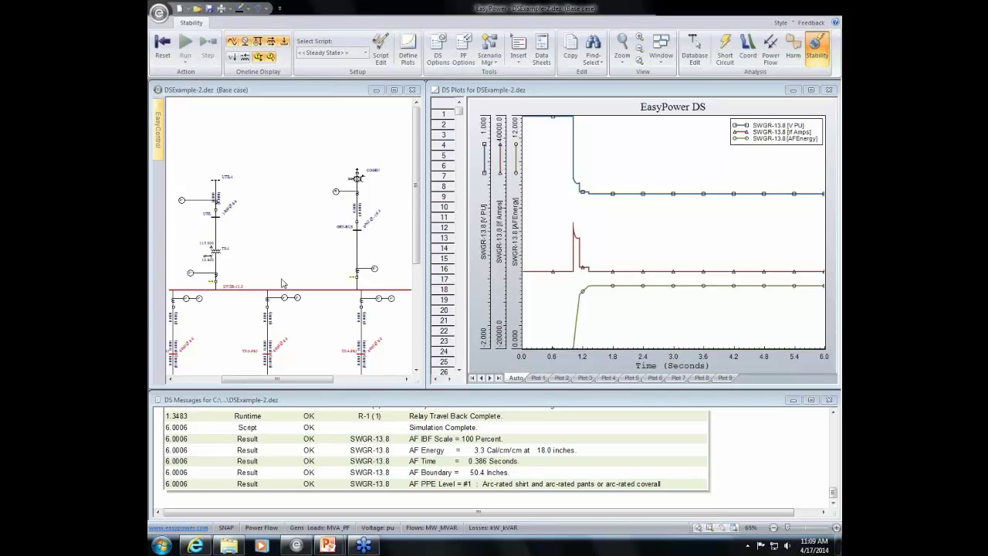
scroll(224, 283, "down", 3)
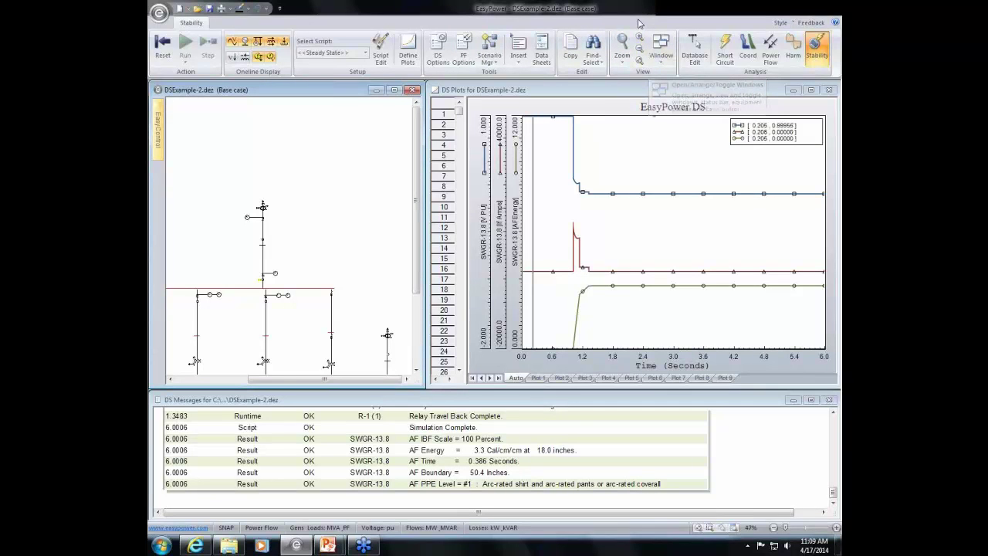
left_click(690, 43)
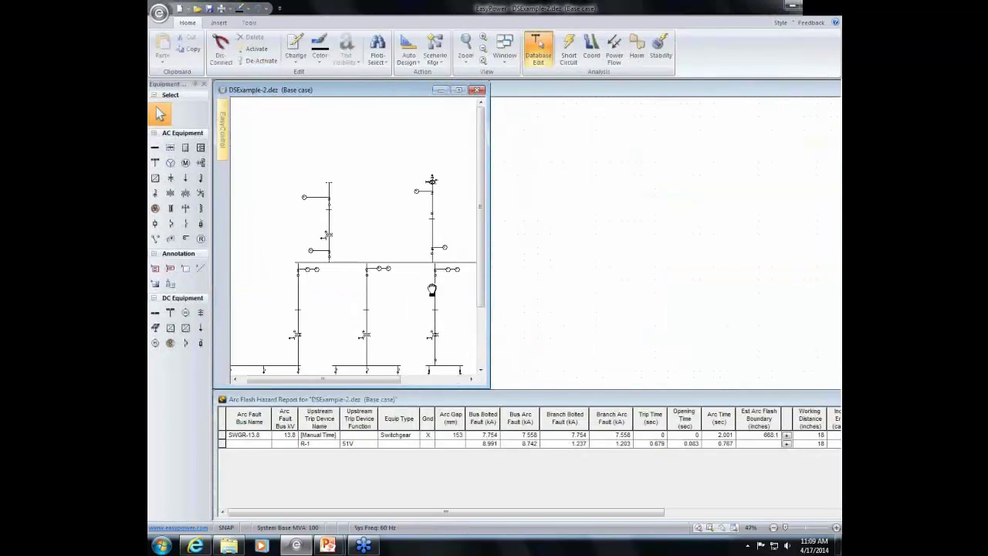
Step: Inspect the data of relay R-8 and the short circuit ratings of breaker BH-MAIN above SWGR-13.8
scroll(431, 289, "up", 3)
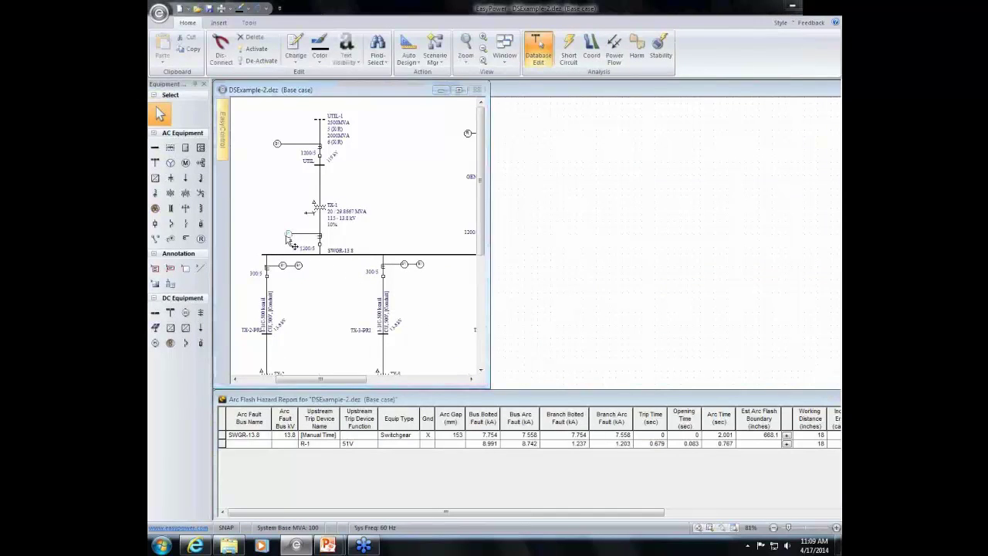
double_click(290, 240)
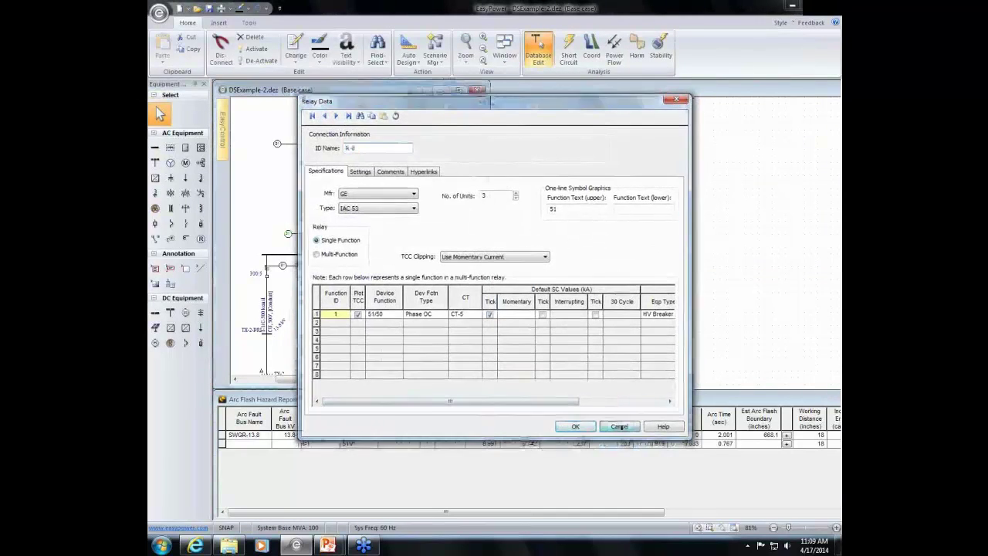
left_click(620, 427)
double_click(321, 247)
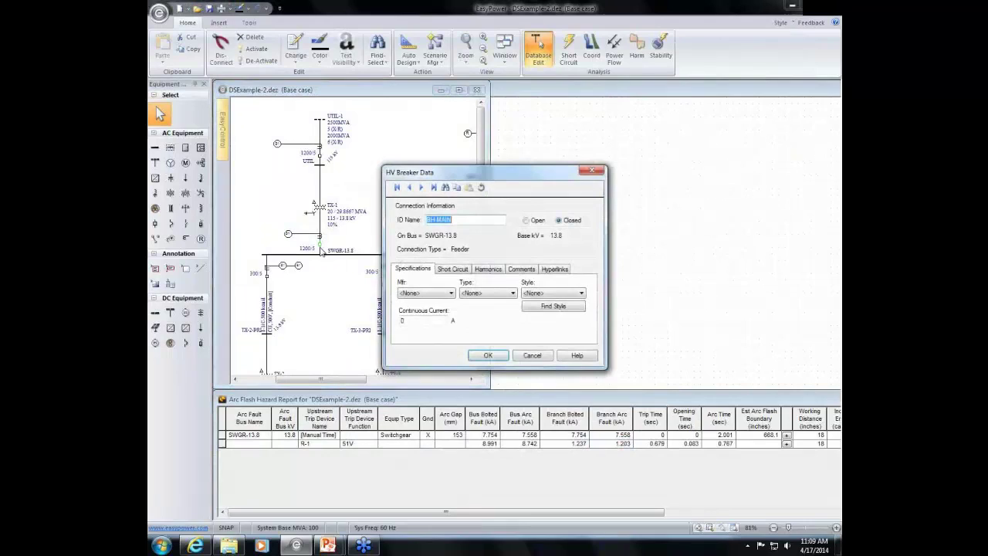
left_click(464, 271)
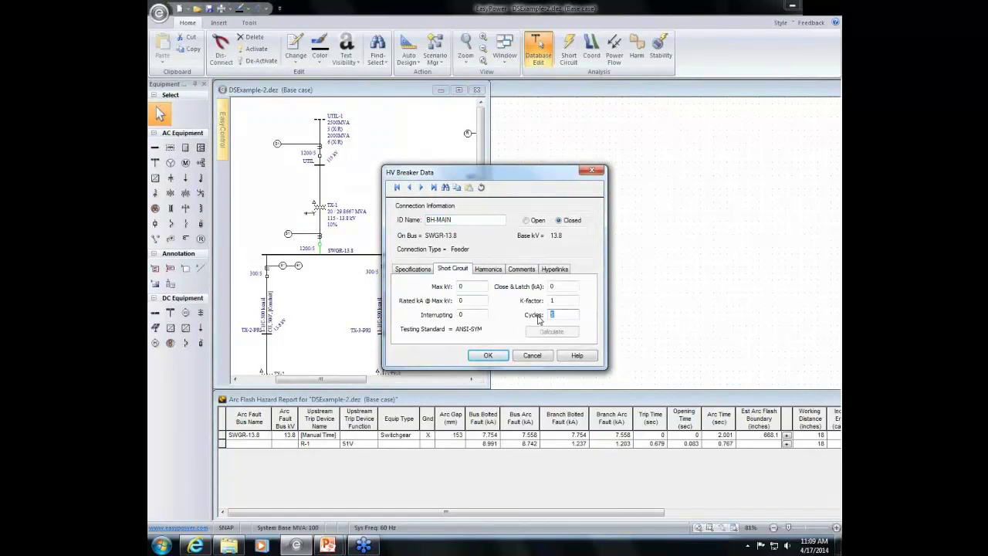
left_click(527, 358)
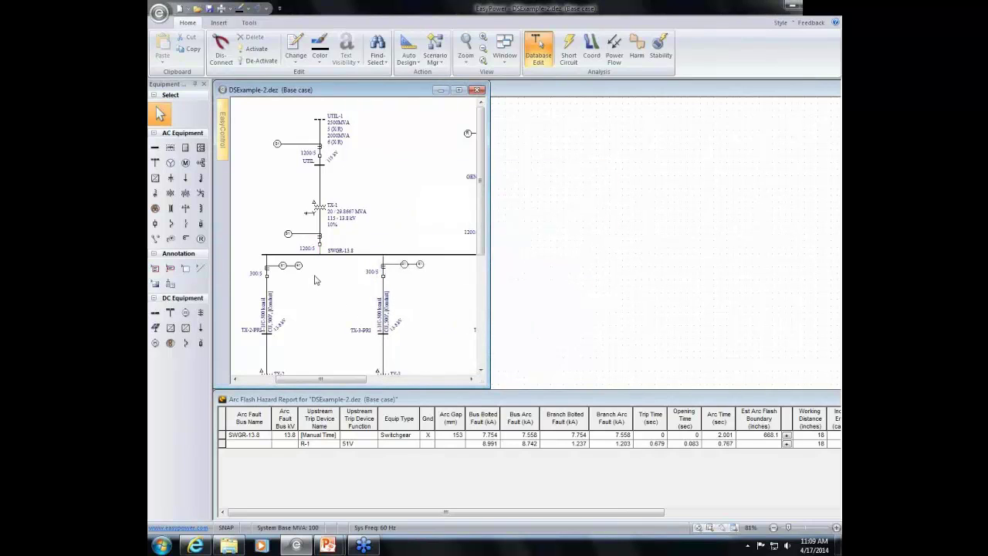
Step: Set the breaker trip auxiliary time of relay R-8 to 0.1 cycles
double_click(290, 237)
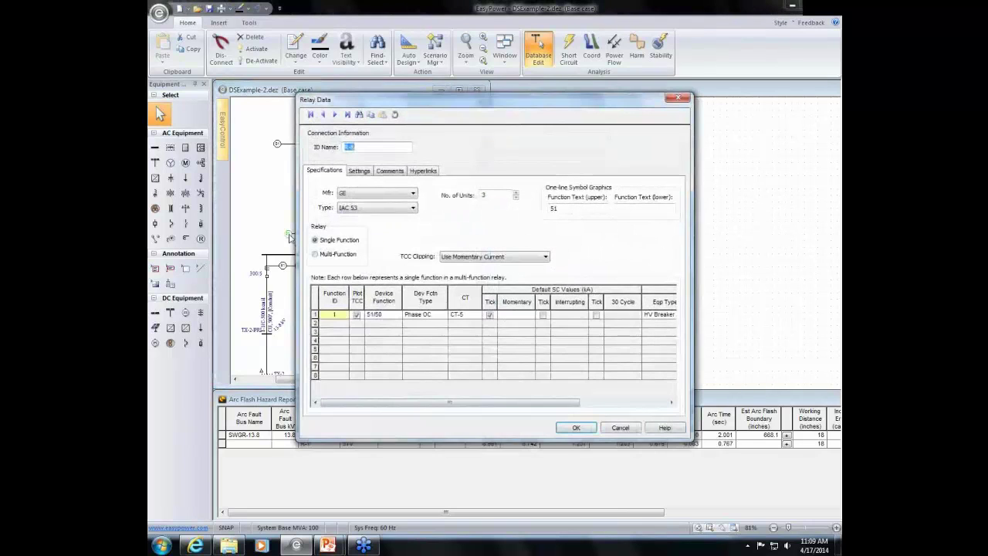
left_click(359, 172)
left_click(335, 174)
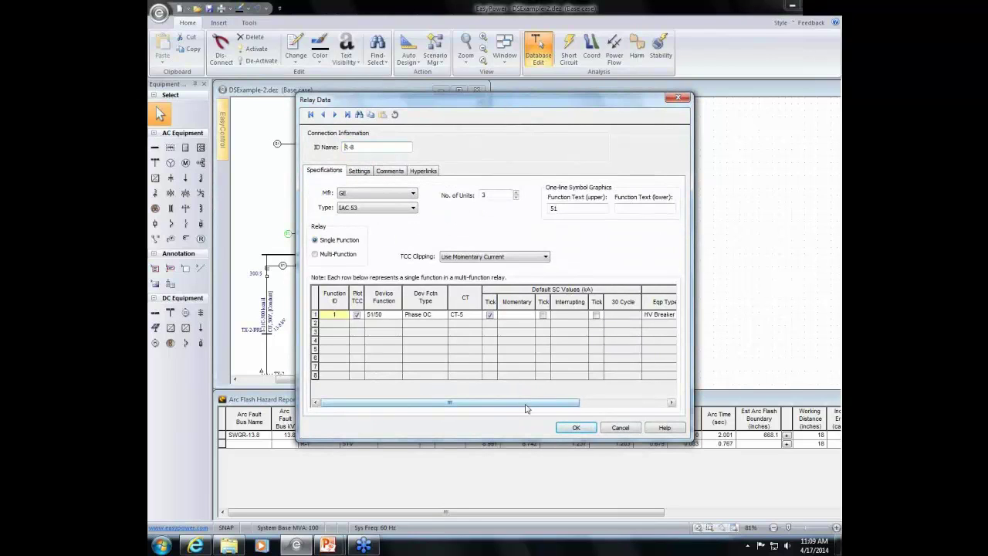
left_click_drag(552, 407, 621, 402)
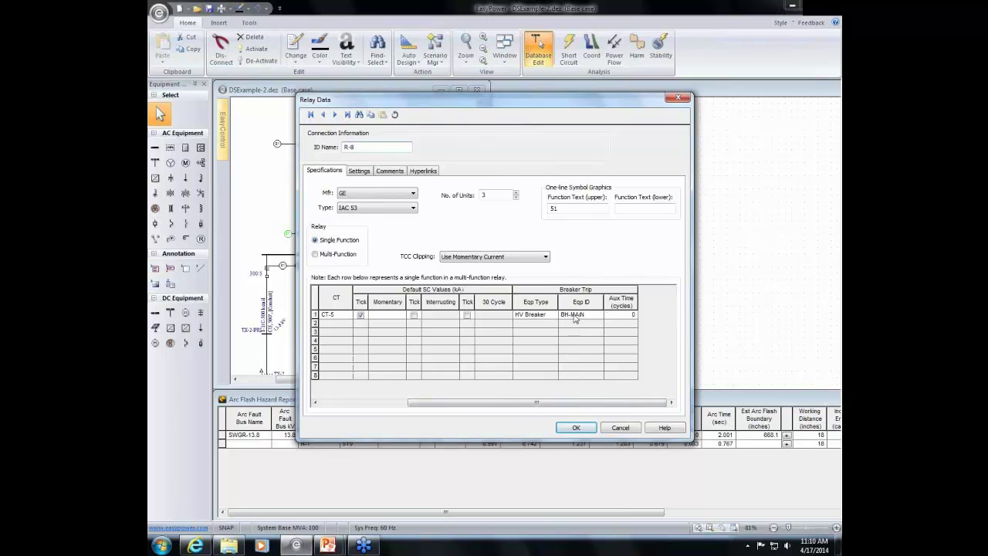
left_click(612, 317)
key("BackSpace")
type("1.")
key("Return")
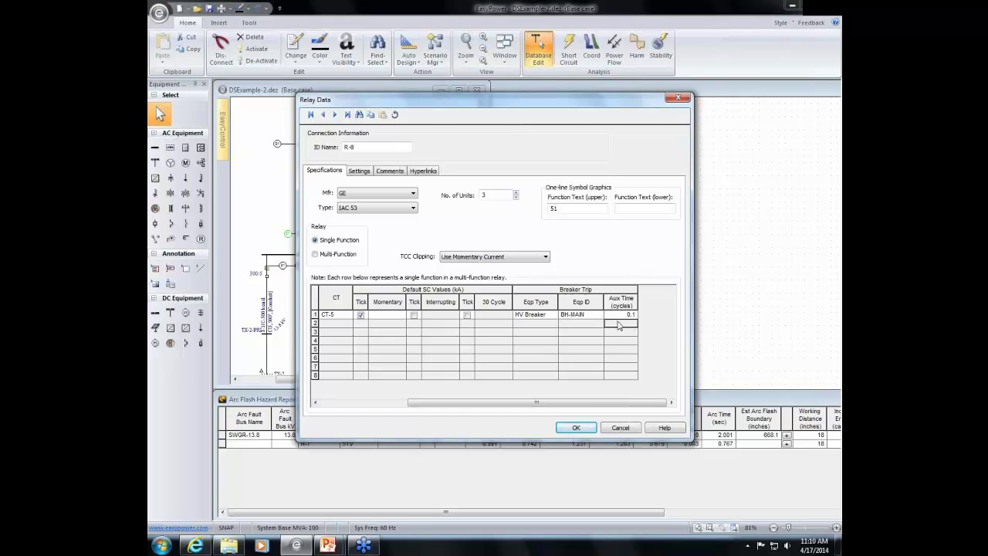
left_click(578, 429)
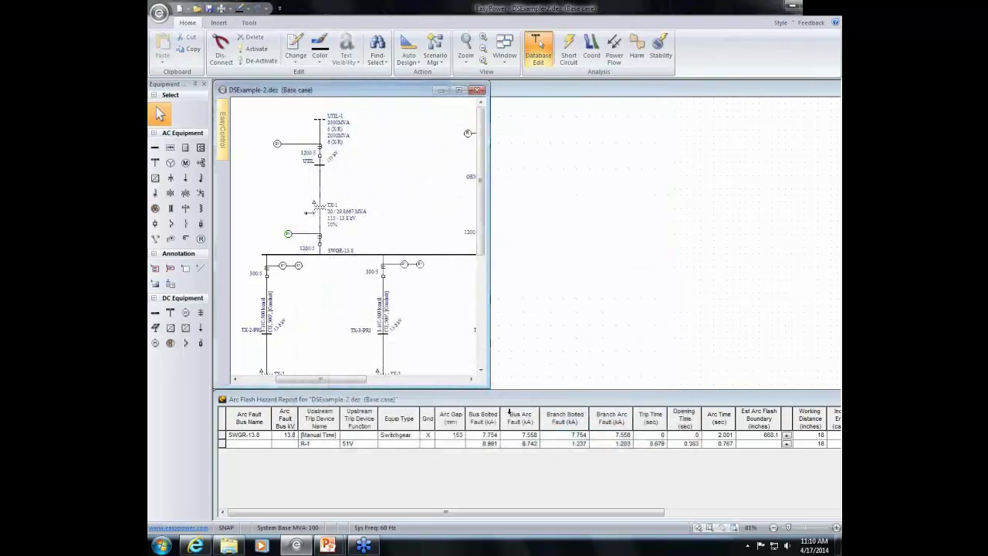
Step: In the short circuit focus, set the arc flash maximum times for 0.25 to 1 kV and >1 kV to 1000 s, calculated using Momentary
scroll(329, 297, "down", 2)
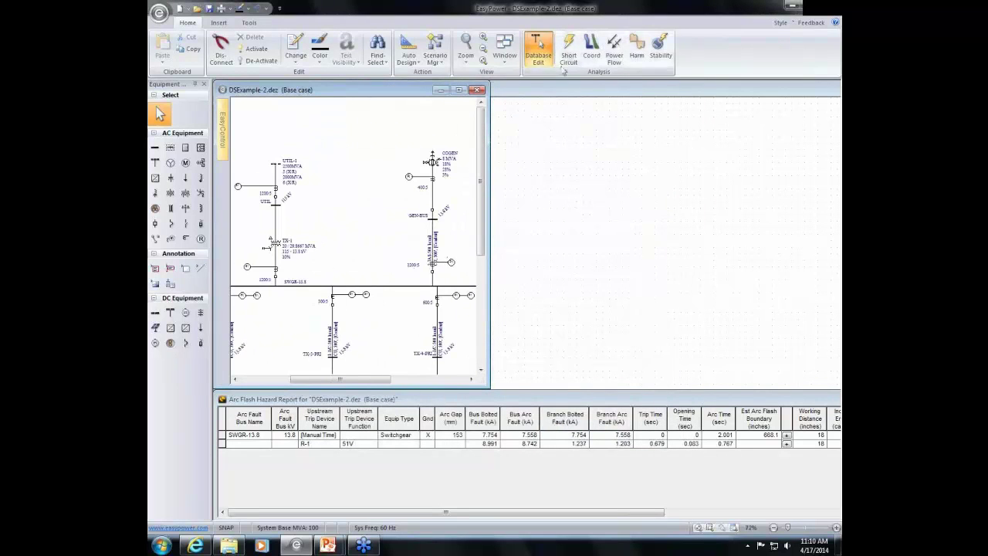
left_click(576, 49)
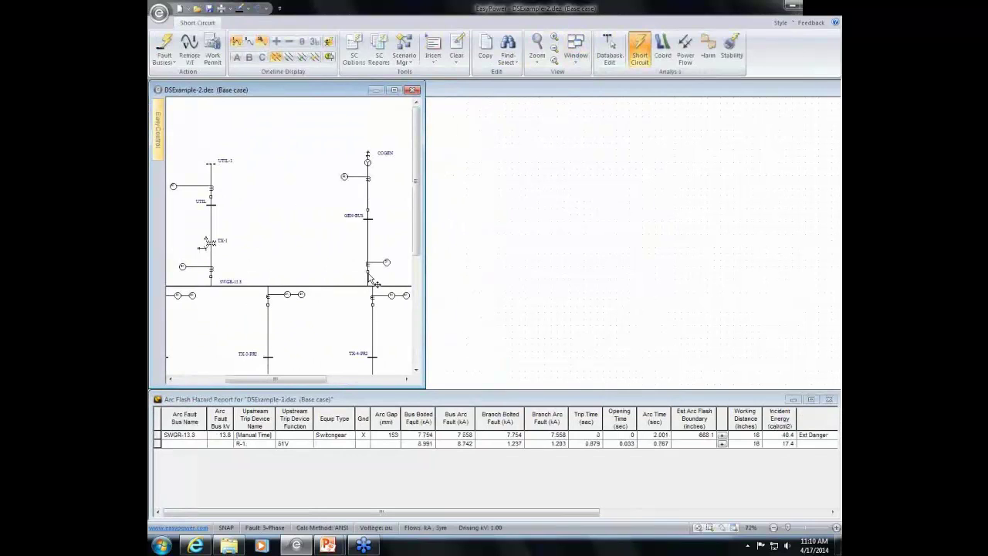
left_click_drag(307, 299, 403, 301)
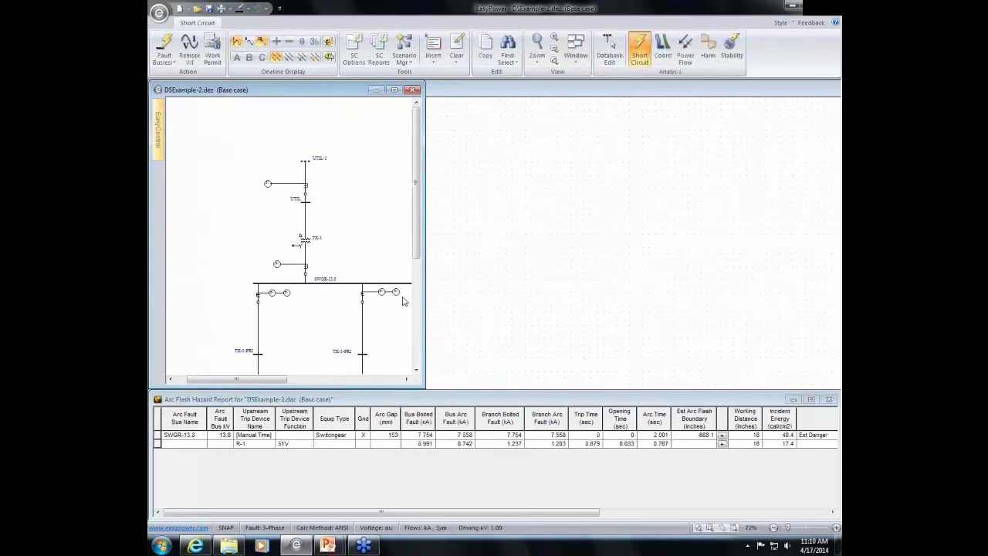
scroll(302, 298, "up", 2)
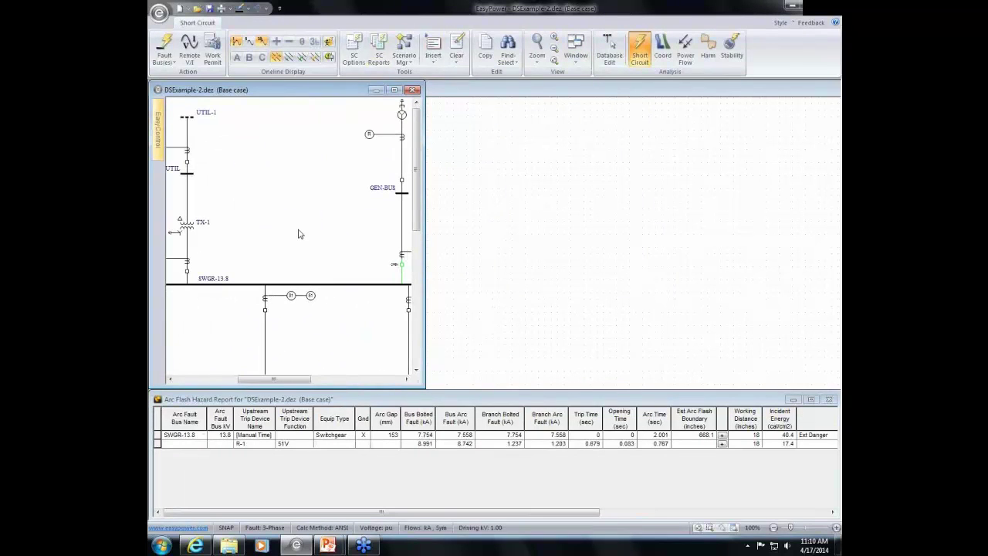
left_click_drag(223, 312, 297, 308)
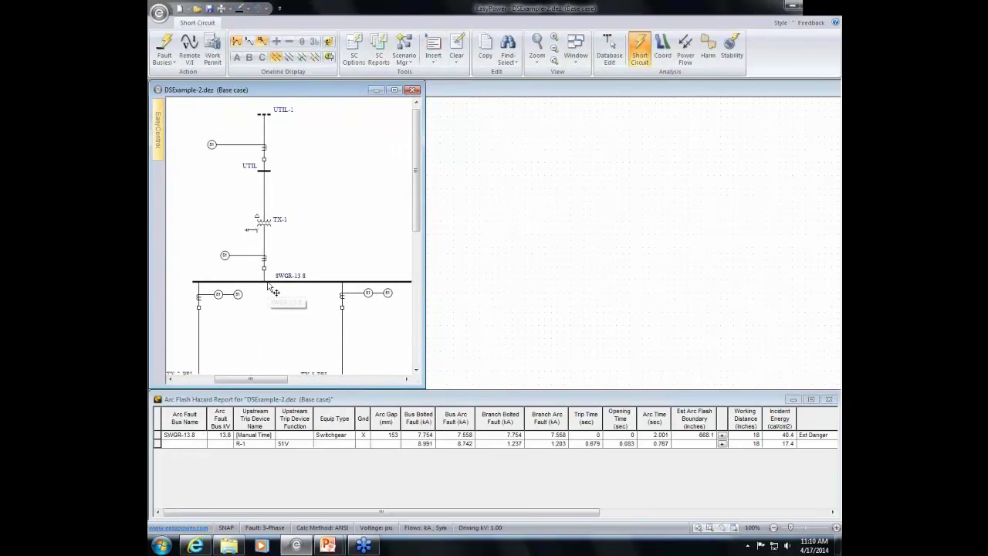
left_click(354, 50)
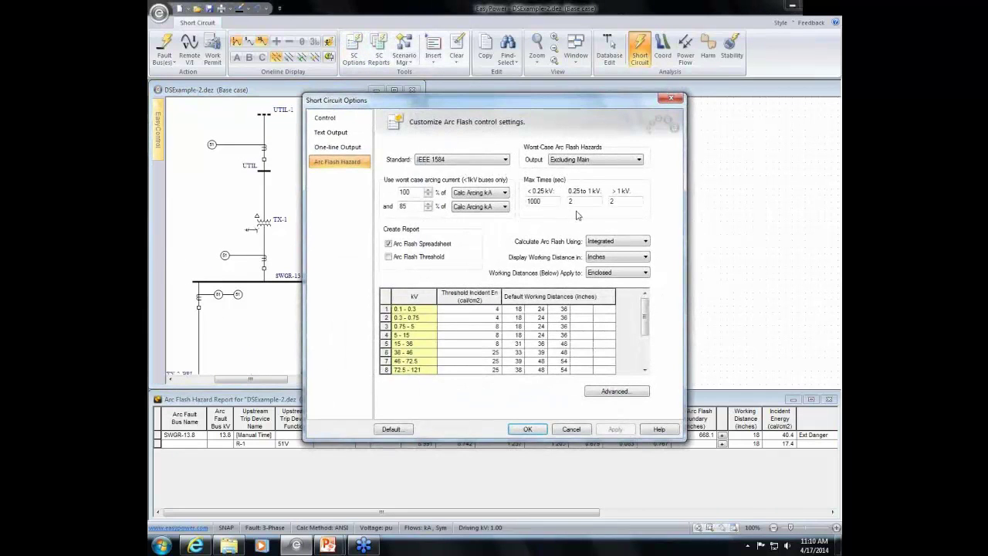
key("Tab")
type("1000")
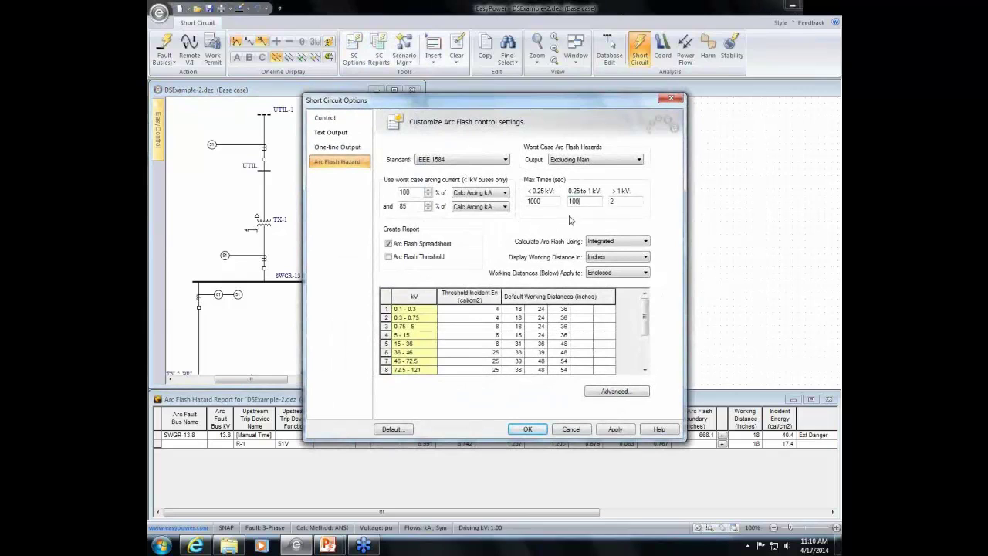
key("Tab")
type("1000")
left_click(637, 243)
left_click(629, 251)
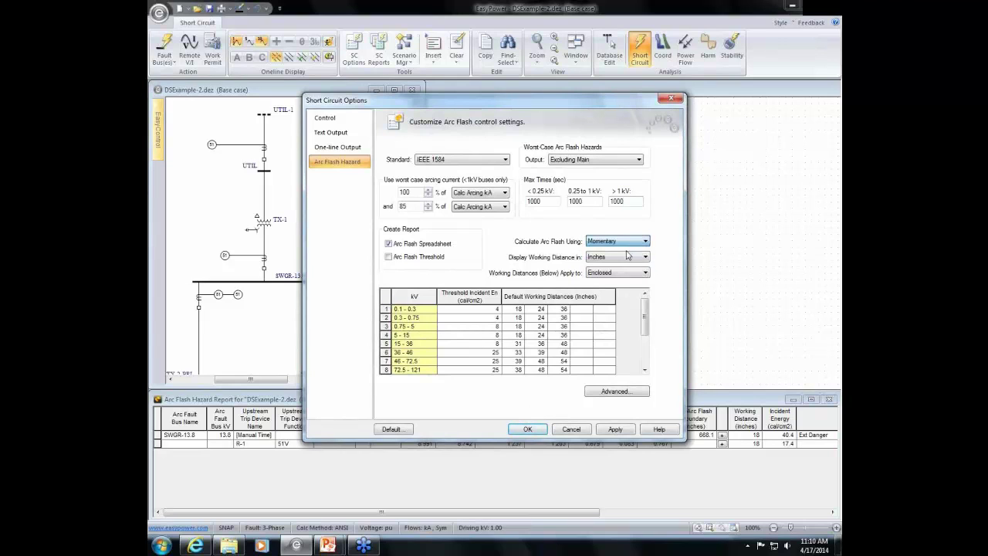
left_click(528, 429)
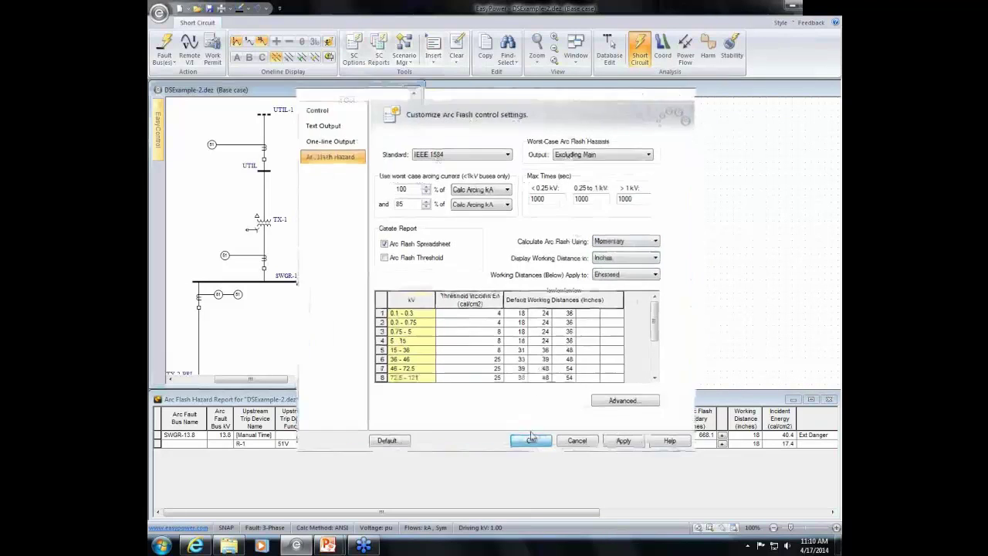
Step: Fault bus SWGR-13.8 and set the worst-case arc flash hazard output to Including Main
left_click(313, 282)
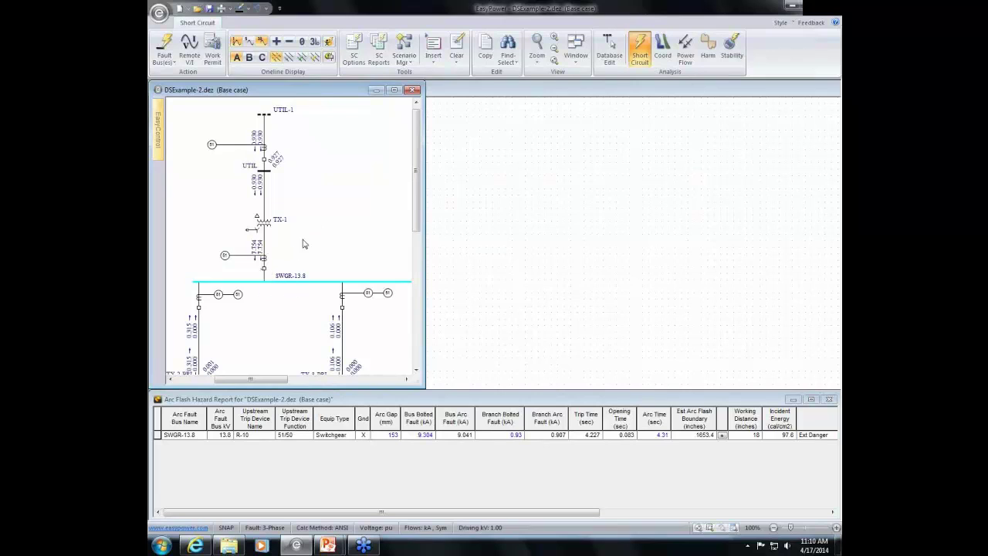
left_click(354, 51)
left_click(584, 160)
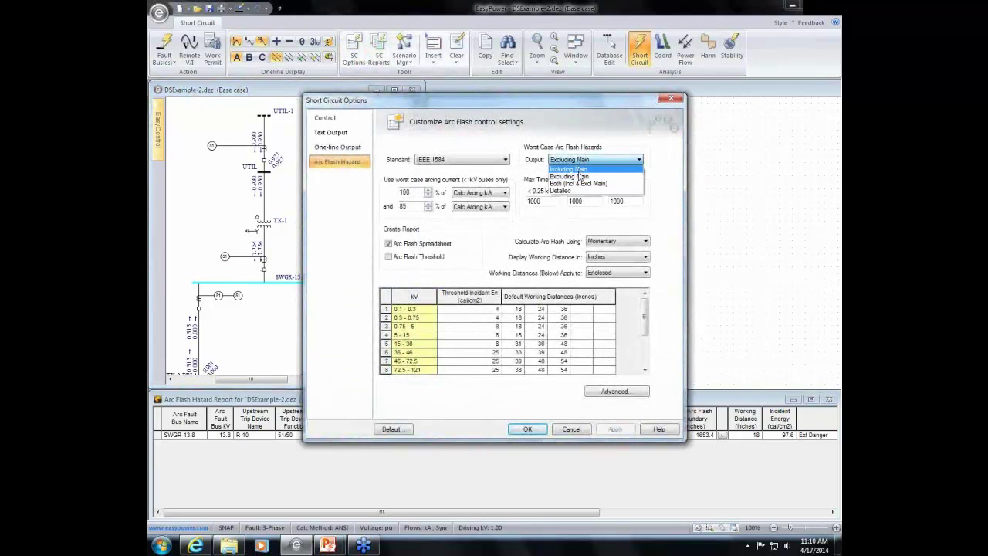
left_click(575, 174)
left_click(528, 430)
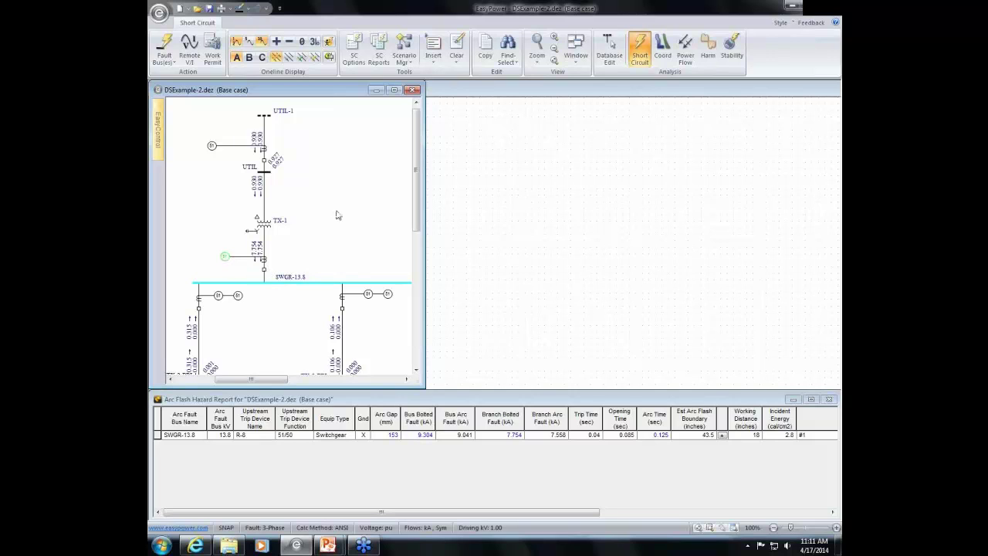
Step: Return to database edit without saving the temporary changes and review the breaker trip data of relay R-8
left_click(609, 50)
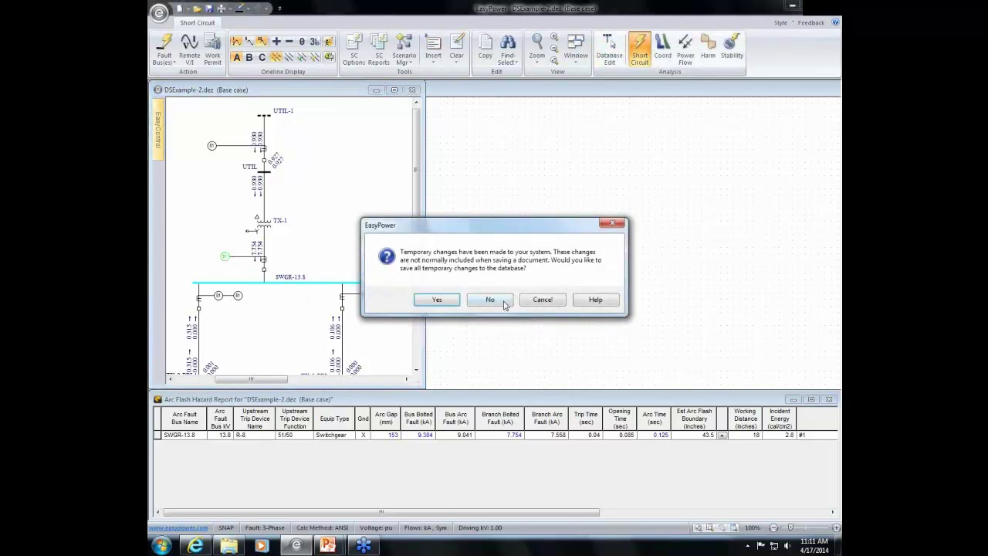
left_click(503, 302)
double_click(290, 263)
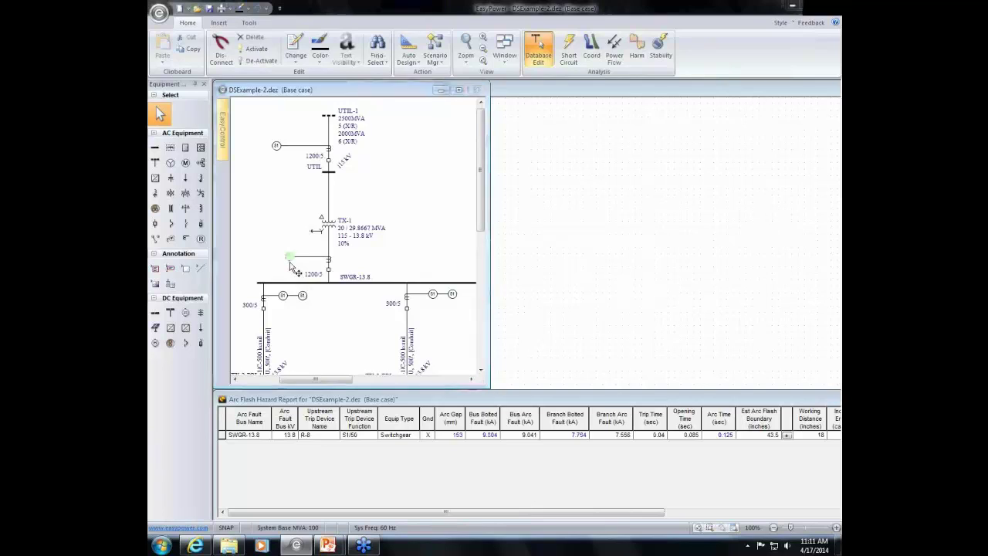
left_click_drag(514, 403, 602, 403)
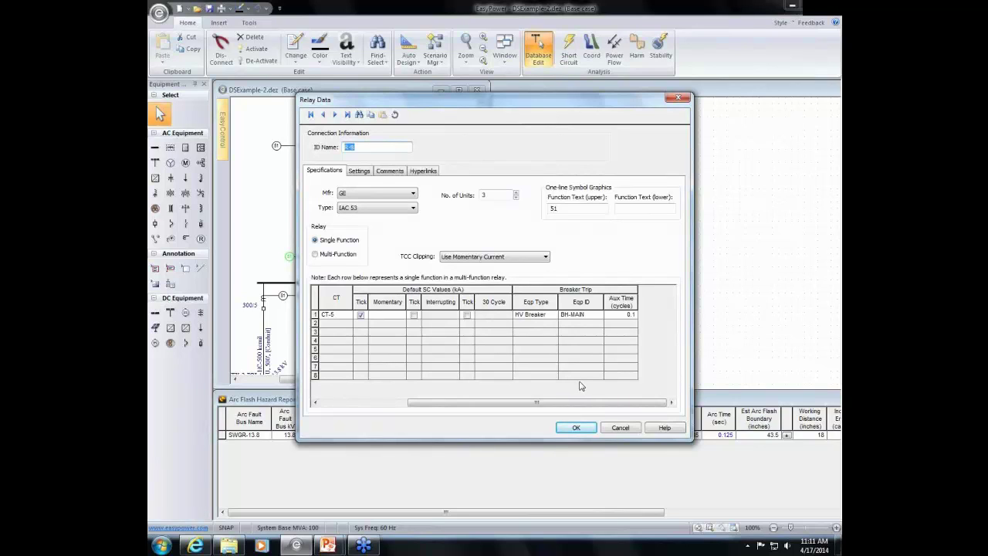
left_click(620, 427)
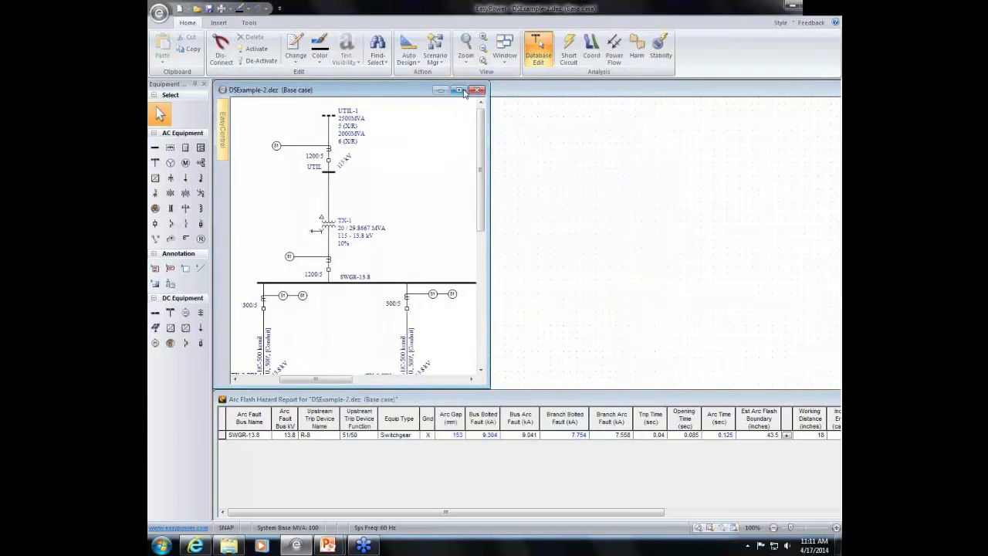
Step: Close the Arc Flash Hazard Report and open the program help
double_click(777, 403)
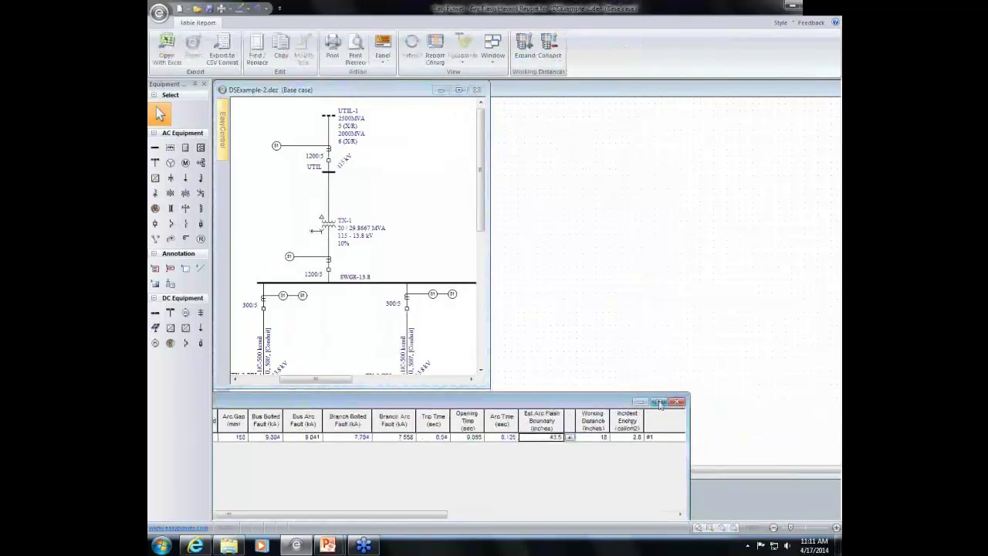
left_click(677, 402)
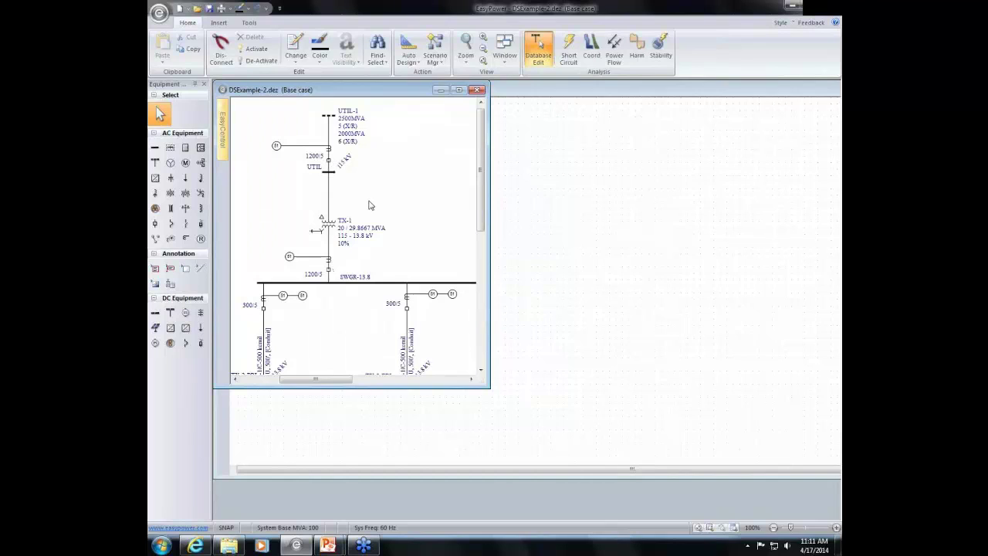
left_click(835, 24)
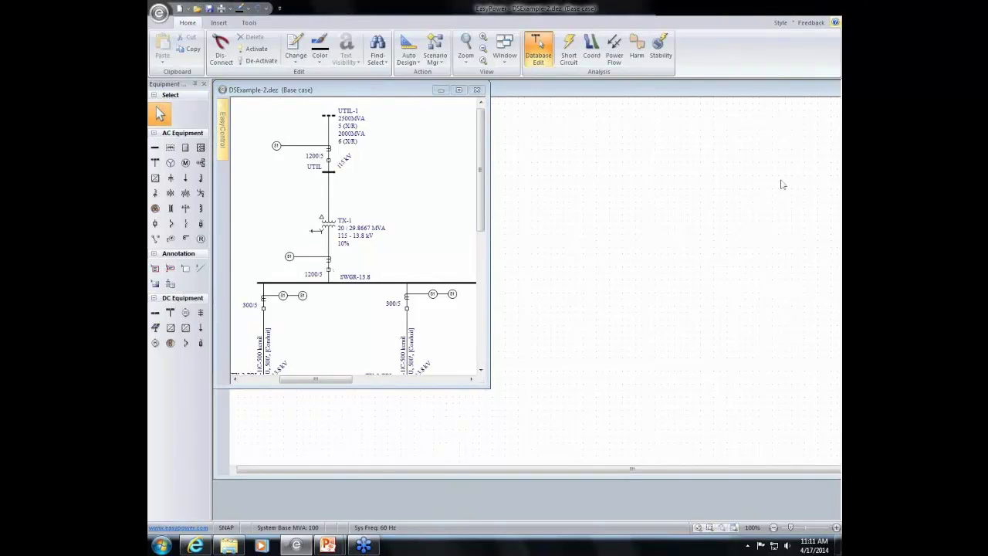